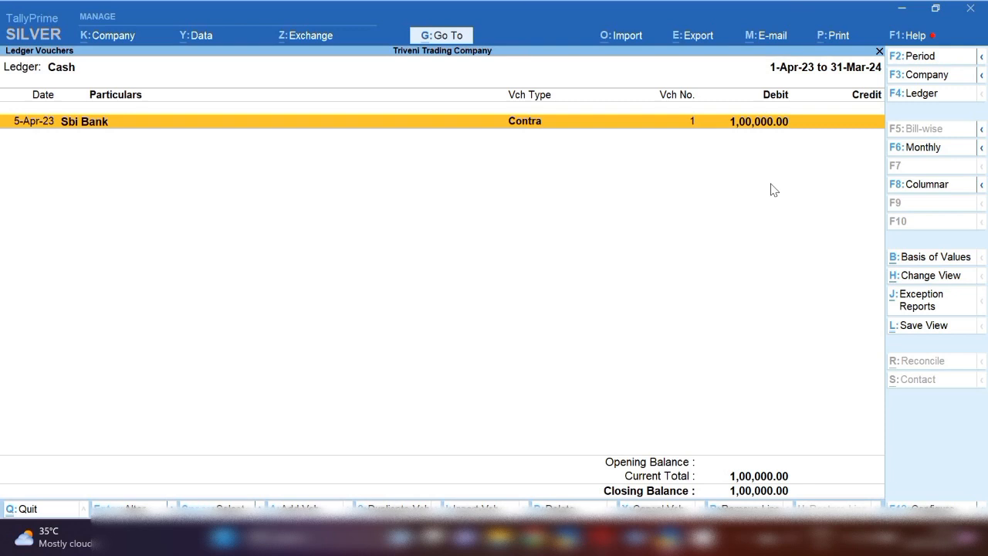
Enter a contra voucher dated 6-4-2023, crediting Cash 50,000 and debiting Petty Cash 50,000
{"action": "key", "text": "alt+a"}
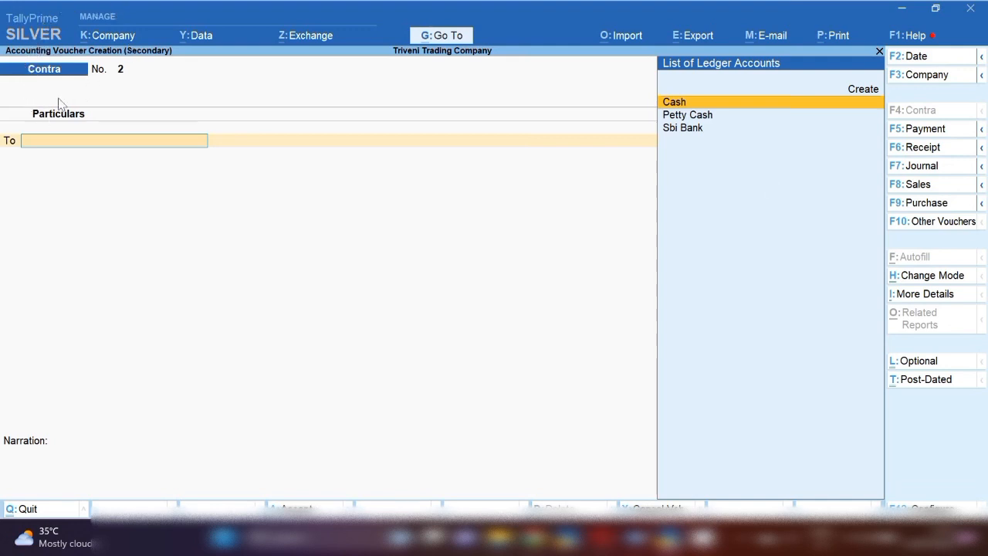
{"action": "key", "text": "F2"}
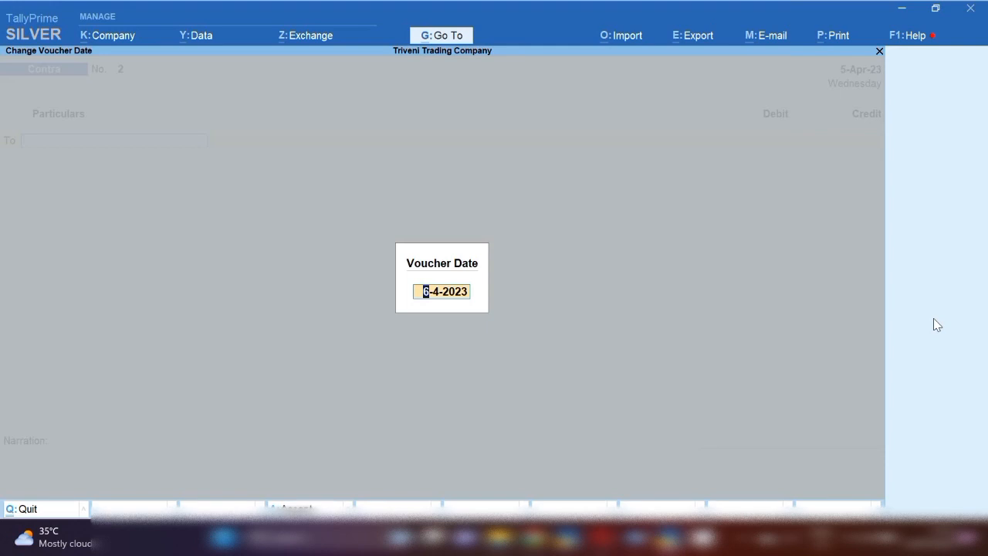
{"action": "key", "text": "Return"}
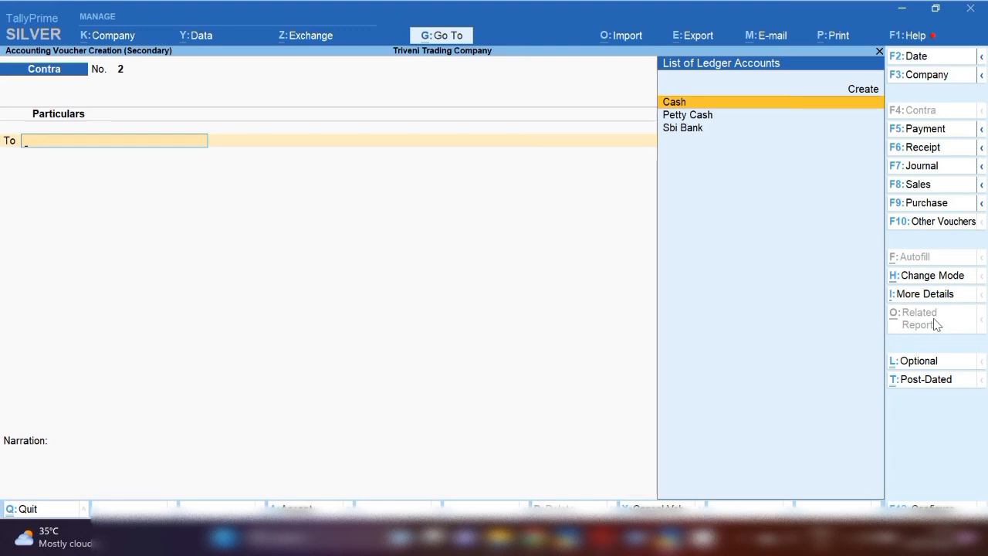
{"action": "key", "text": "Return"}
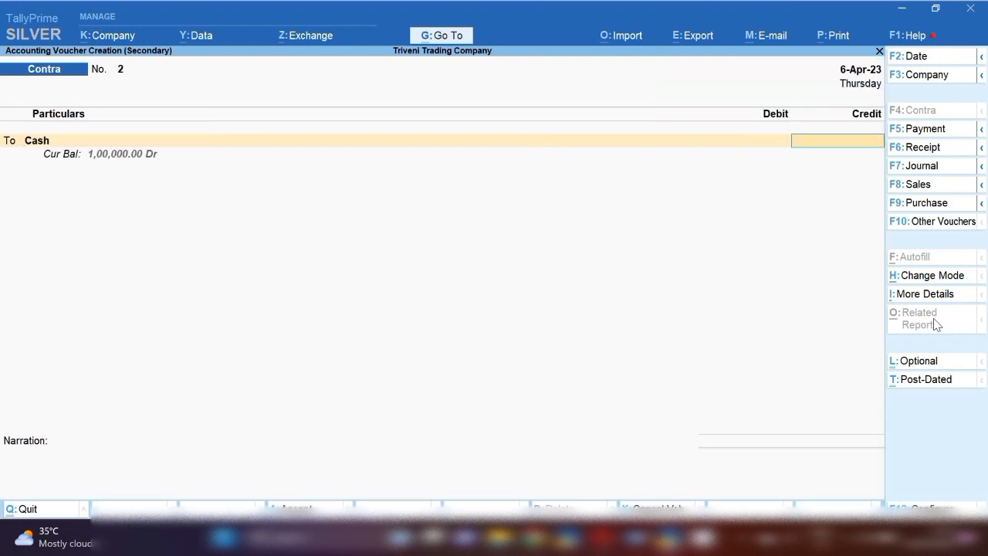
{"action": "type", "text": "50000"}
{"action": "key", "text": "Return"}
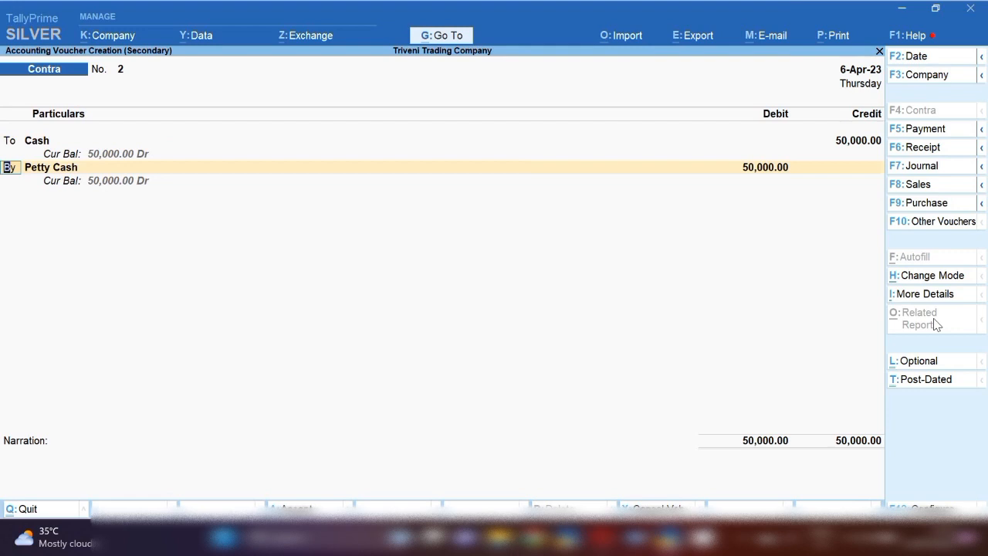
Examine the Petty Cash ledger's group and opening balance from within the contra voucher, and return to the voucher without altering the ledger
{"action": "key", "text": "Return"}
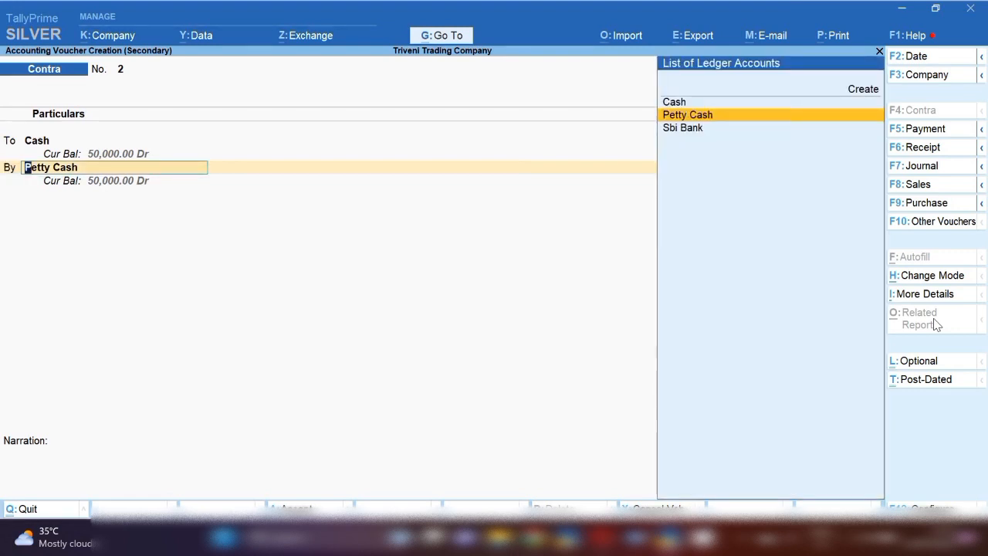
{"action": "key", "text": "ctrl+Return"}
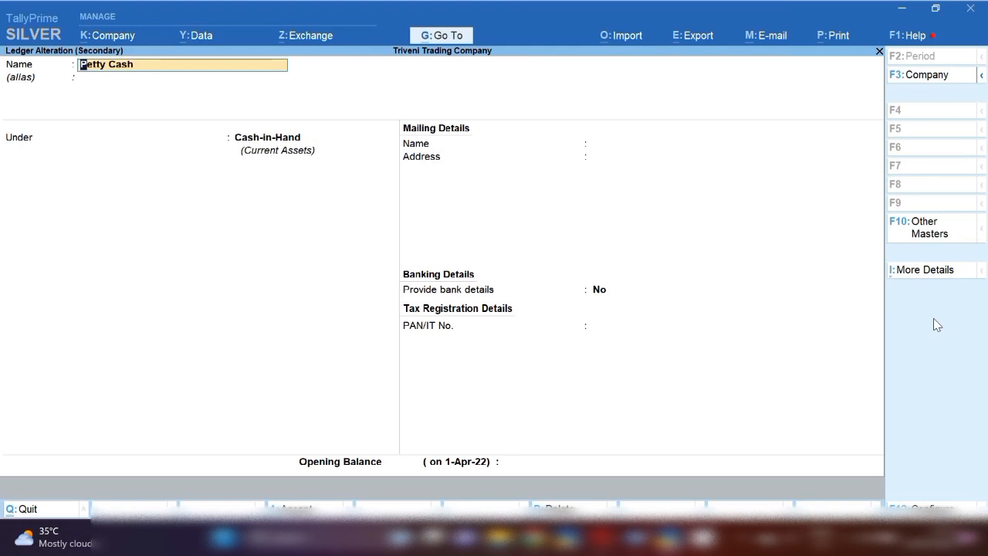
{"action": "key", "text": "Return"}
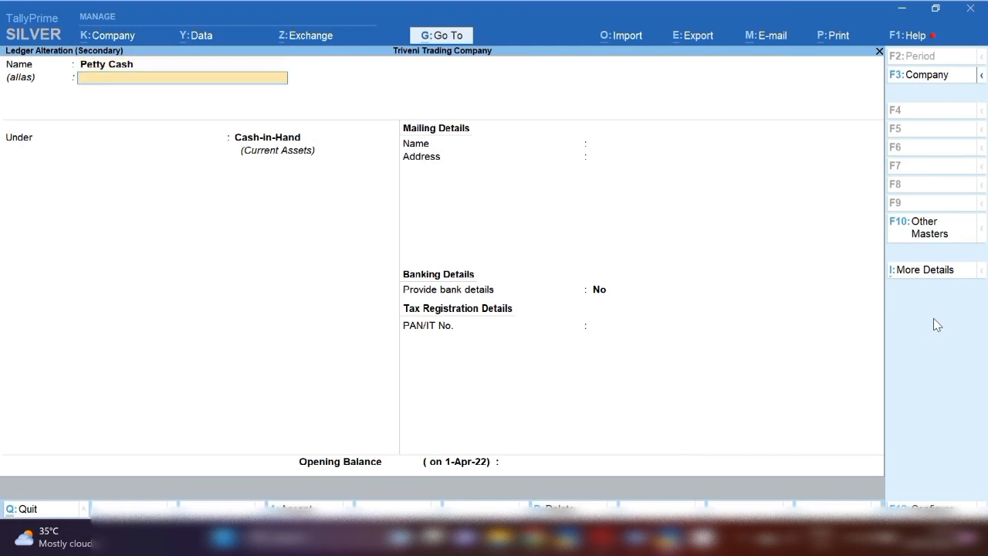
{"action": "key", "text": "Return"}
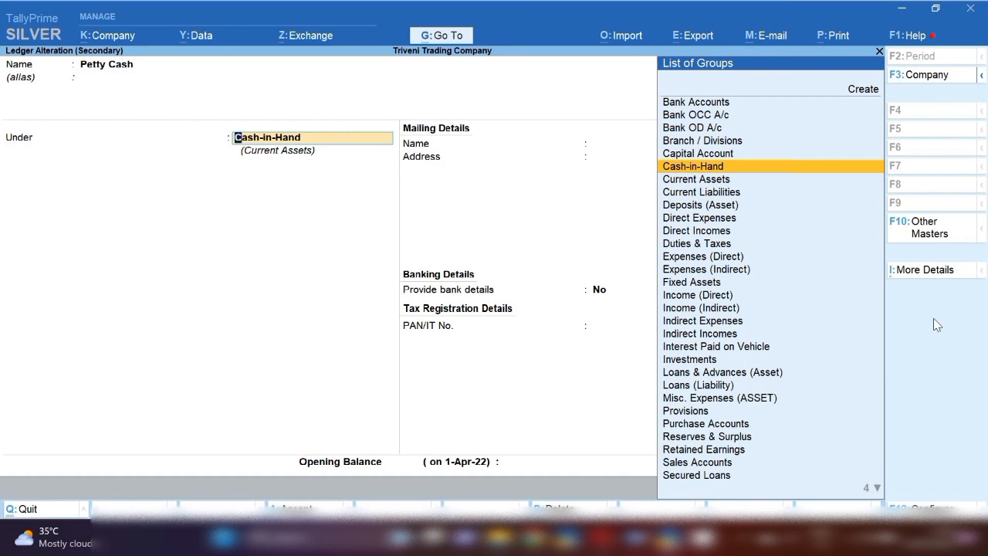
{"action": "key", "text": "Return"}
{"action": "key", "text": "Return"}
{"action": "key", "text": "Return"}
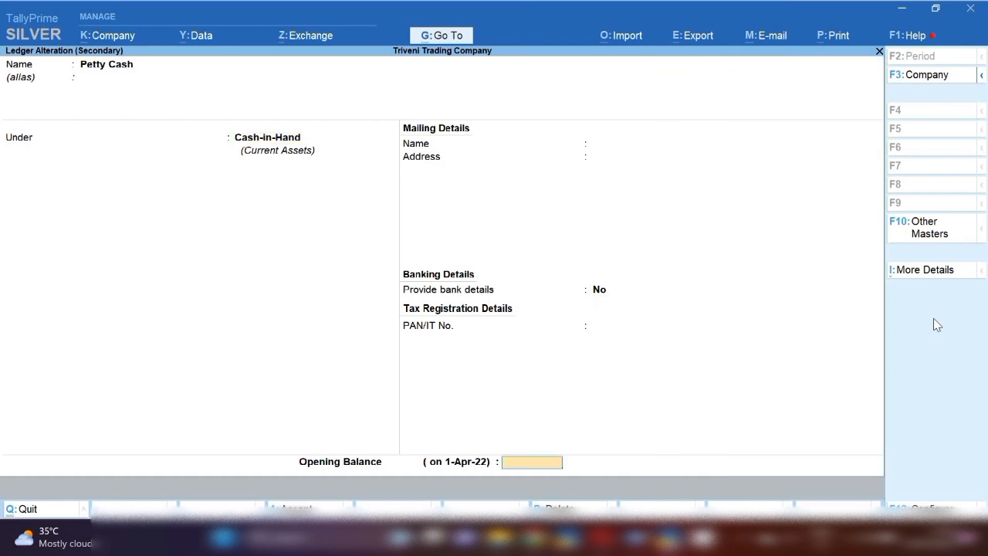
{"action": "key", "text": "Escape"}
{"action": "key", "text": "Escape"}
{"action": "key", "text": "Escape"}
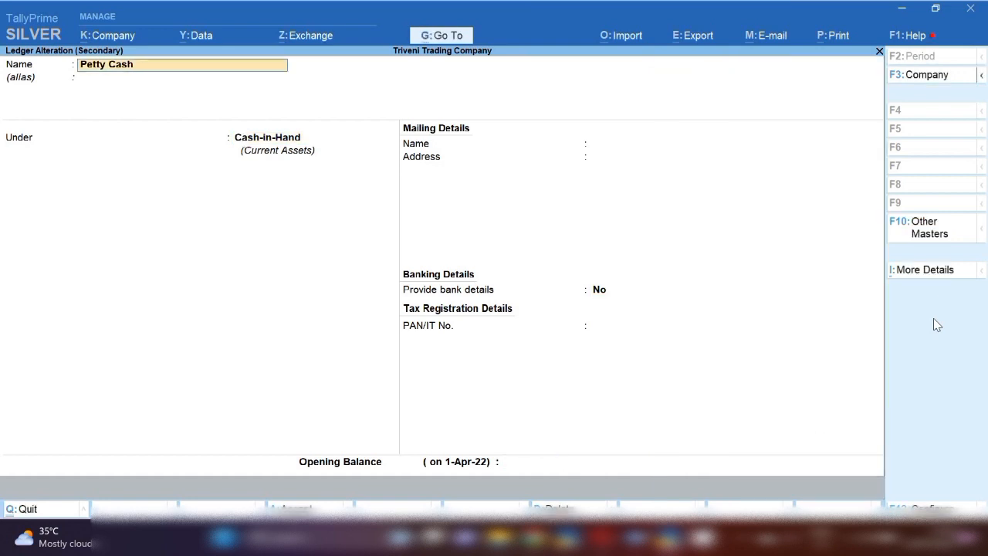
{"action": "key", "text": "Return"}
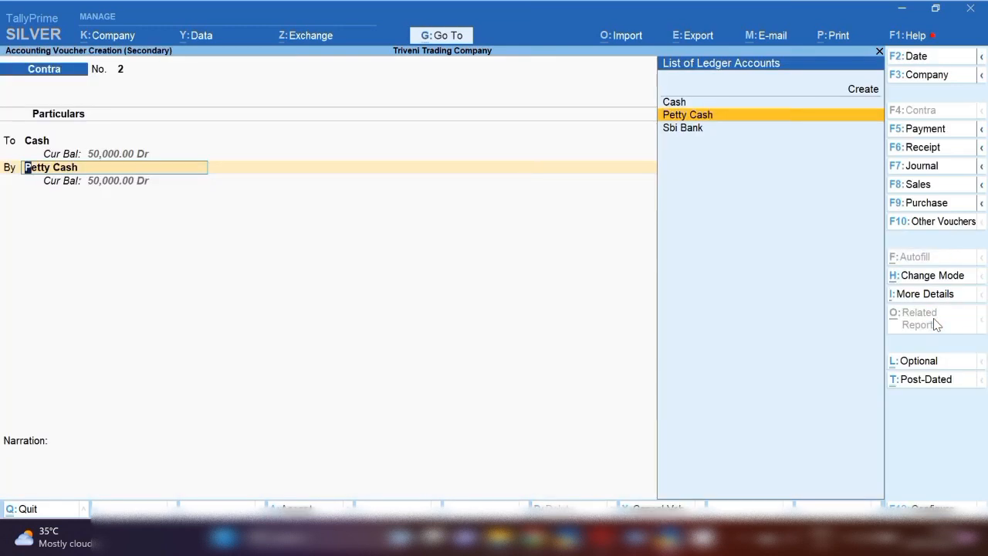
Keep Petty Cash and its 50,000 debit on the contra voucher and save the voucher
{"action": "key", "text": "Return"}
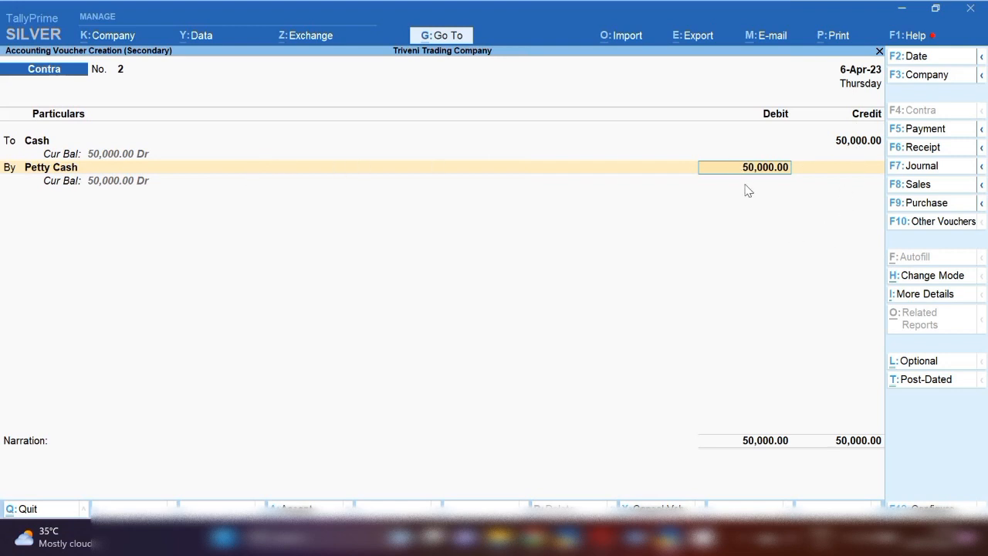
{"action": "key", "text": "ctrl+a"}
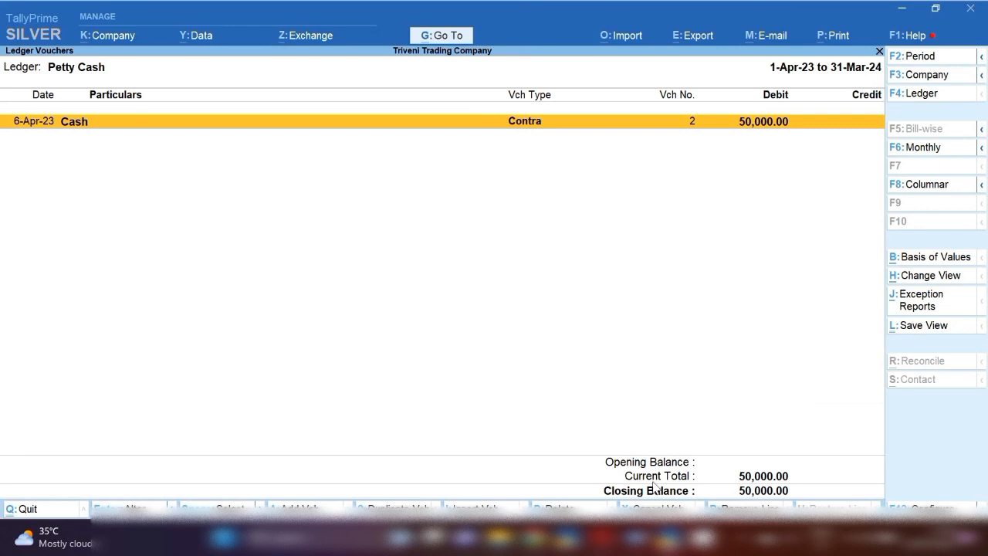
Check the list of petty expenses and amounts in the Word document, and return to TallyPrime
{"action": "left_click", "coordinate": [627, 532]}
{"action": "left_click", "coordinate": [714, 463]}
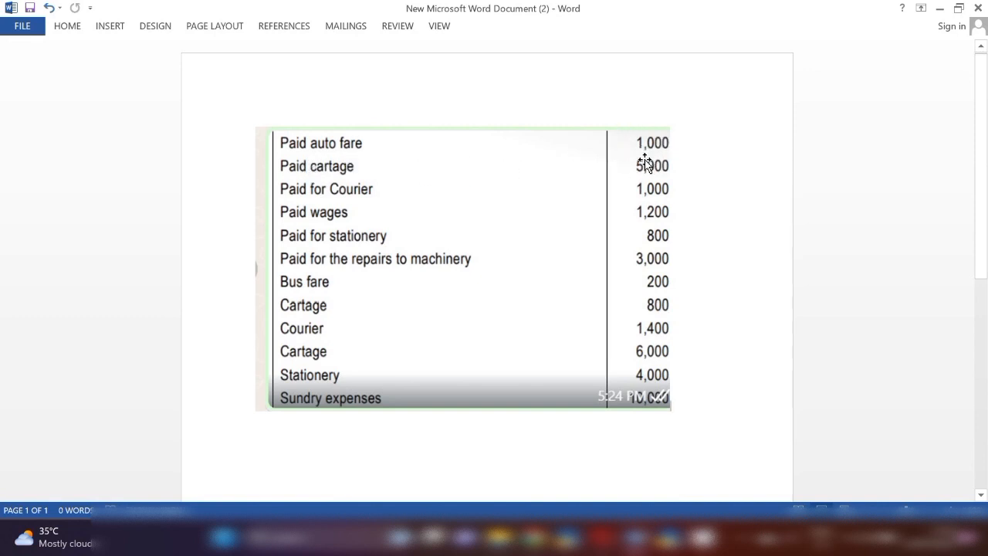
{"action": "mouse_move", "coordinate": [641, 530]}
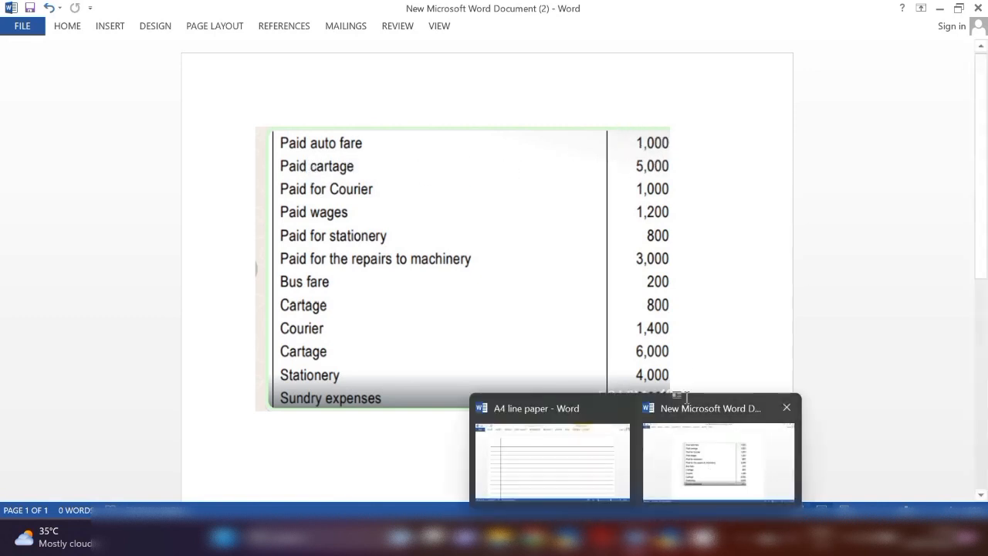
{"action": "left_click", "coordinate": [667, 536]}
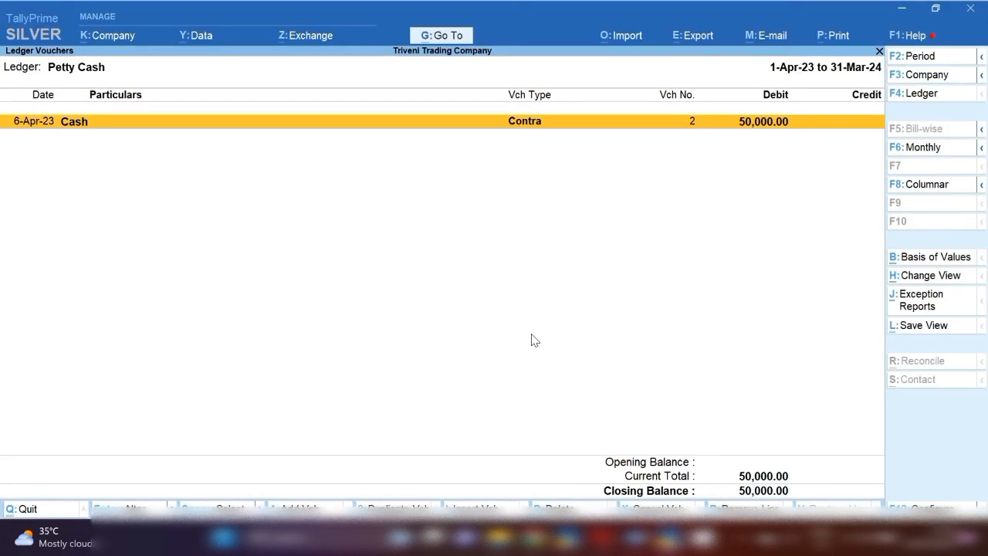
Start a new journal voucher from the Petty Cash ledger and date it 10-4-2023
{"action": "key", "text": "alt+a"}
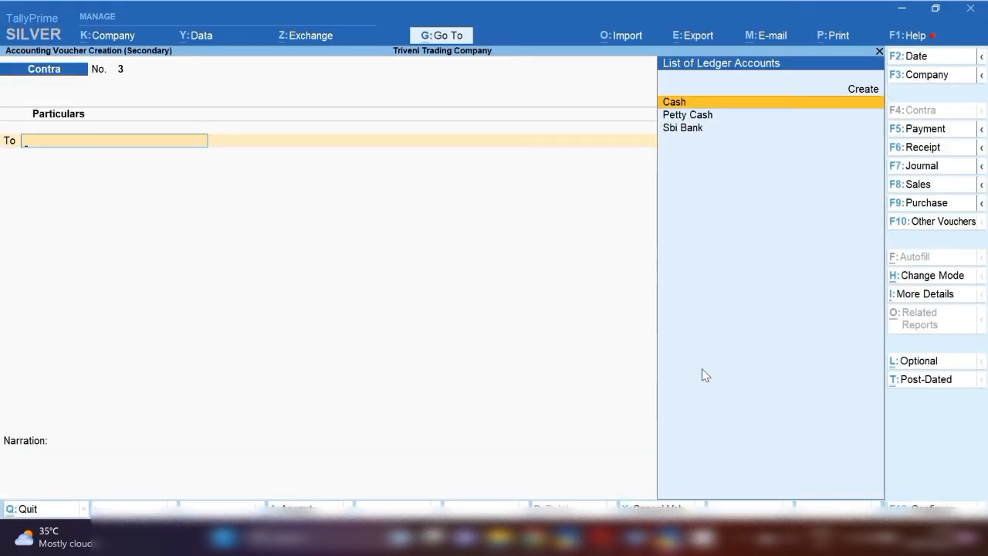
{"action": "left_click", "coordinate": [919, 167]}
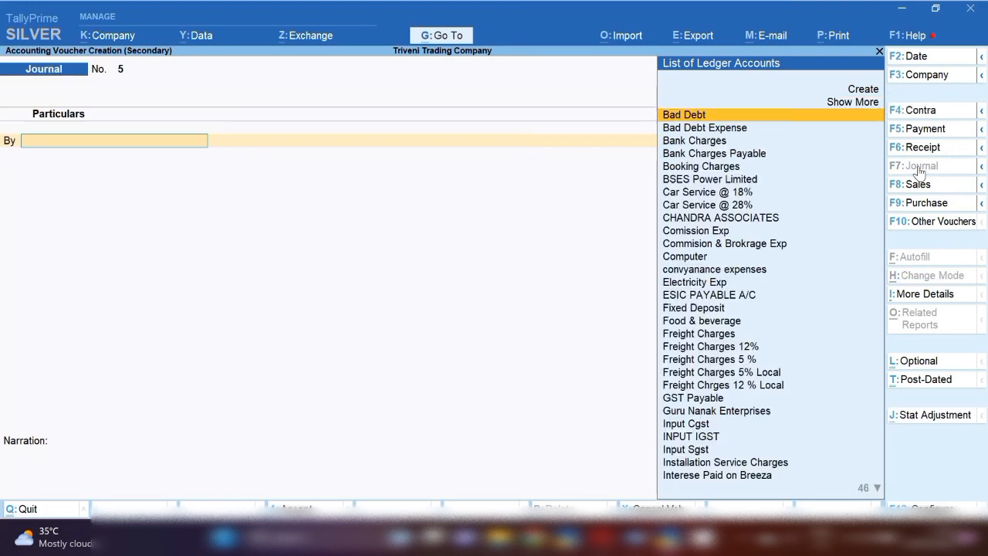
{"action": "key", "text": "F2"}
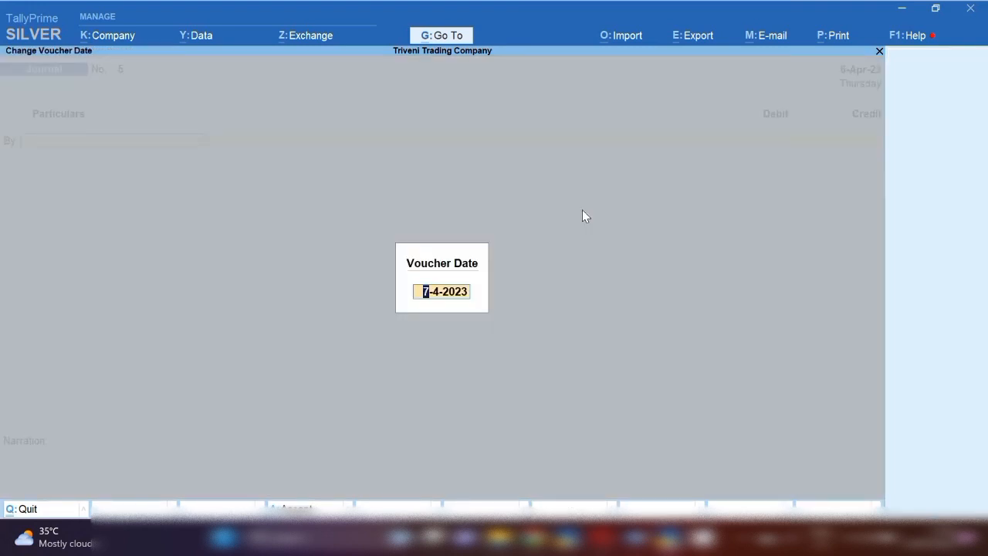
{"action": "type", "text": "10-4"}
{"action": "key", "text": "Return"}
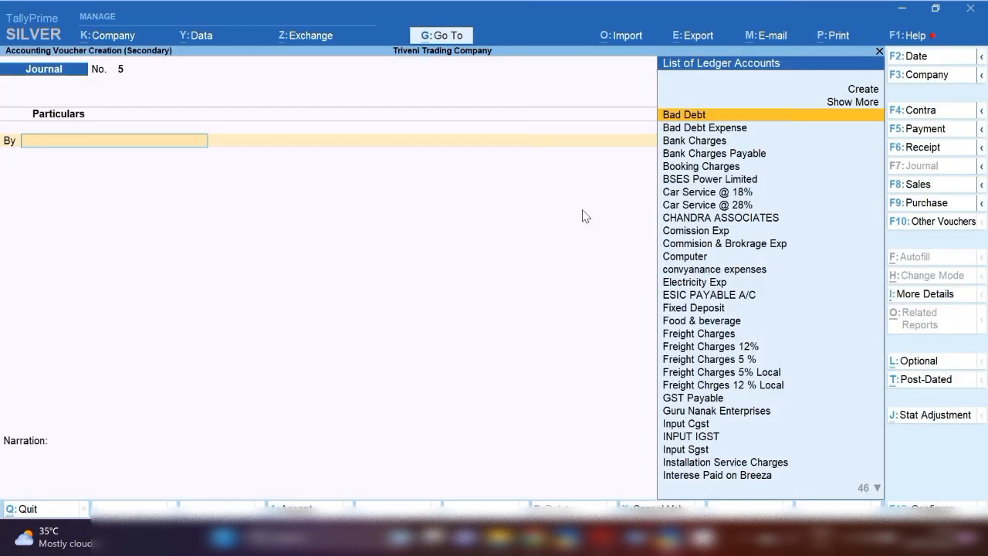
Debit convyanance expenses 1,000 in the journal voucher for the auto fare, closing the unneeded A4 line paper document in Word
{"action": "type", "text": "Con"}
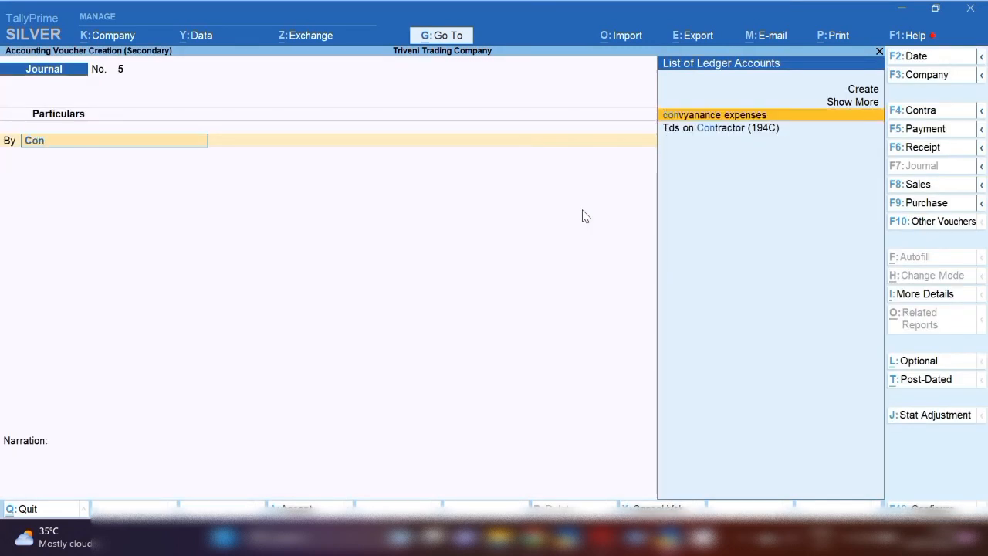
{"action": "key", "text": "Return"}
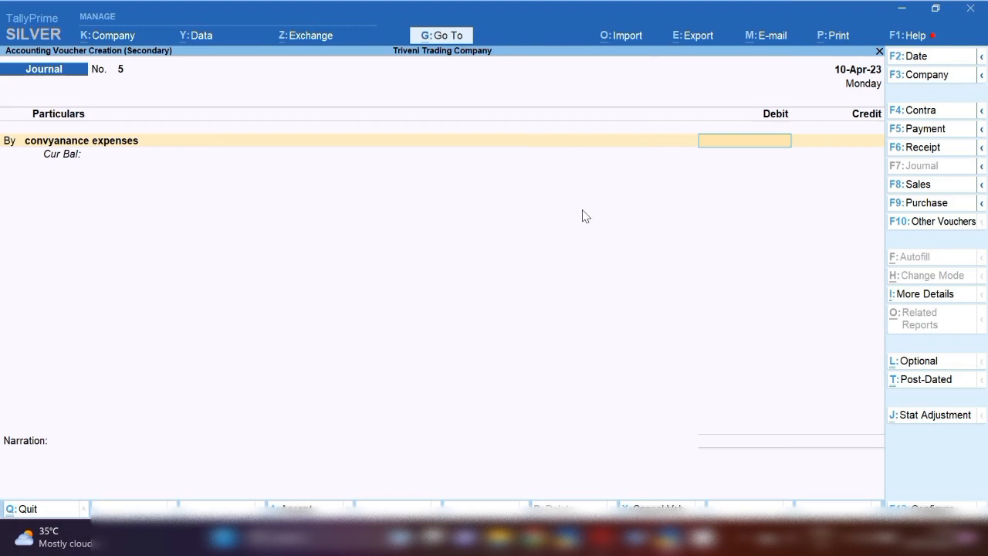
{"action": "left_click", "coordinate": [636, 537]}
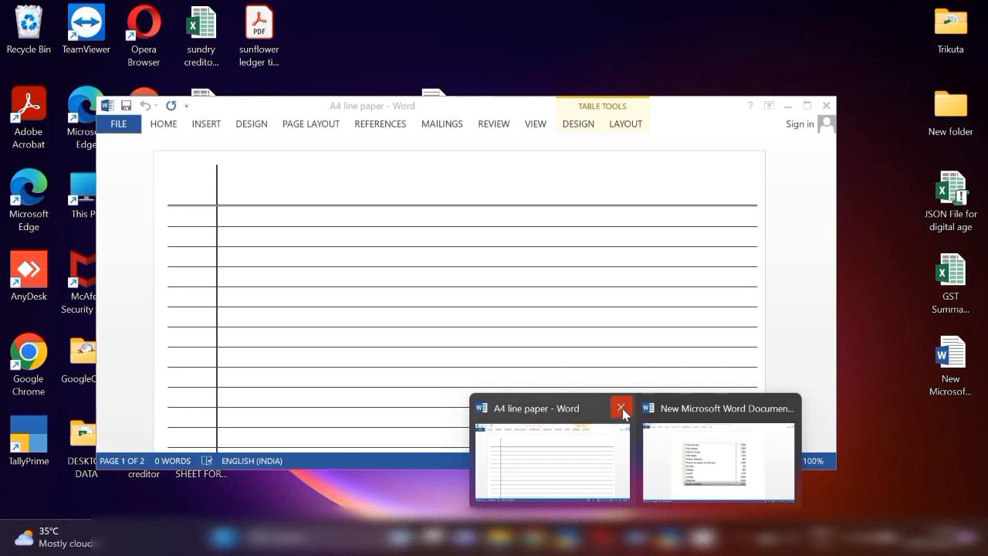
{"action": "left_click", "coordinate": [622, 408]}
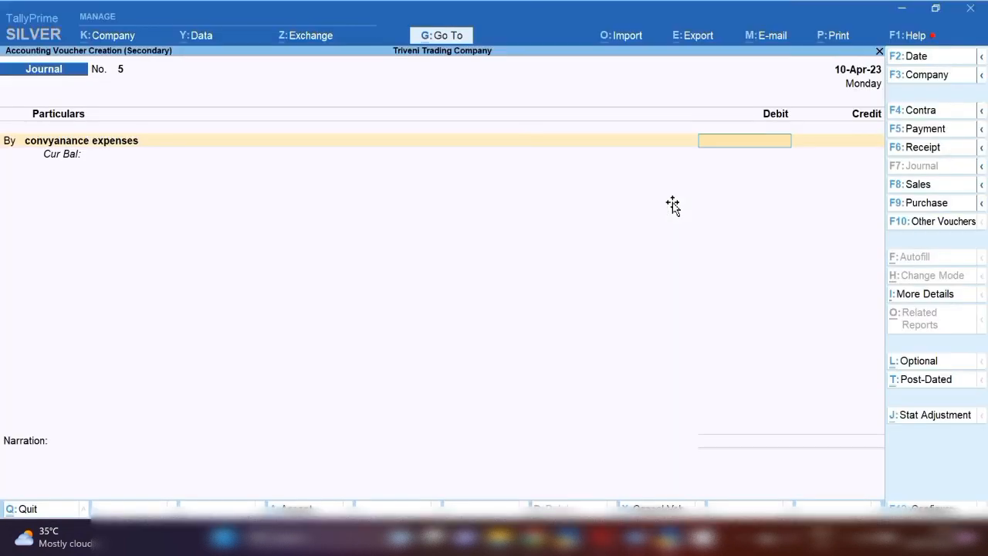
{"action": "type", "text": "1000"}
{"action": "key", "text": "Return"}
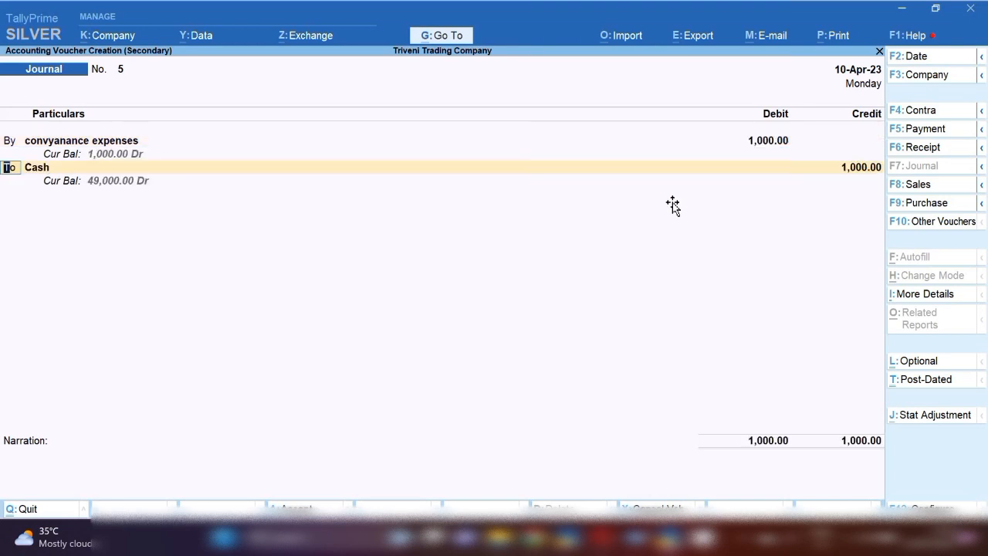
Replace Cash with Petty Cash as the credit ledger for the 1,000 in the journal voucher
{"action": "key", "text": "Return"}
{"action": "key", "text": "Return"}
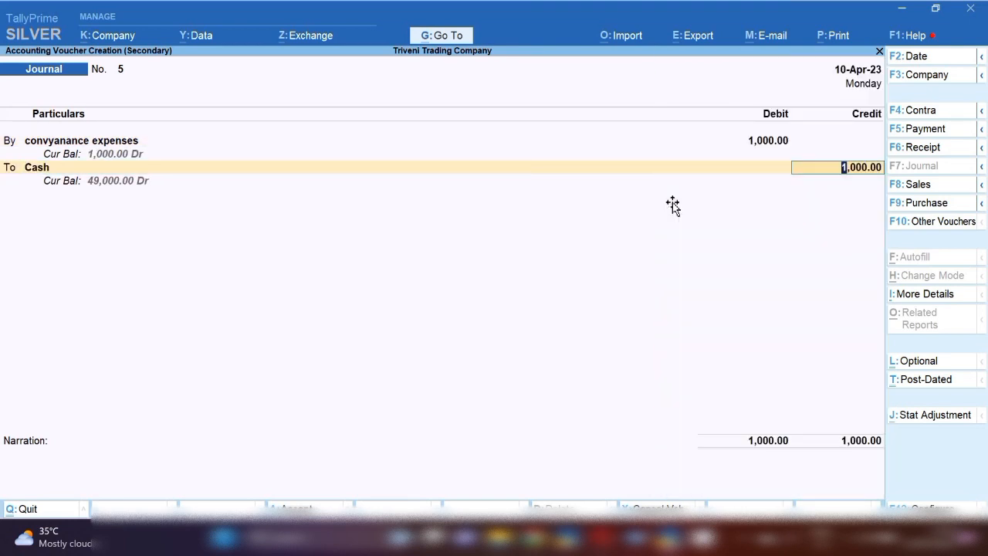
{"action": "key", "text": "shift+Tab"}
{"action": "type", "text": "Pet"}
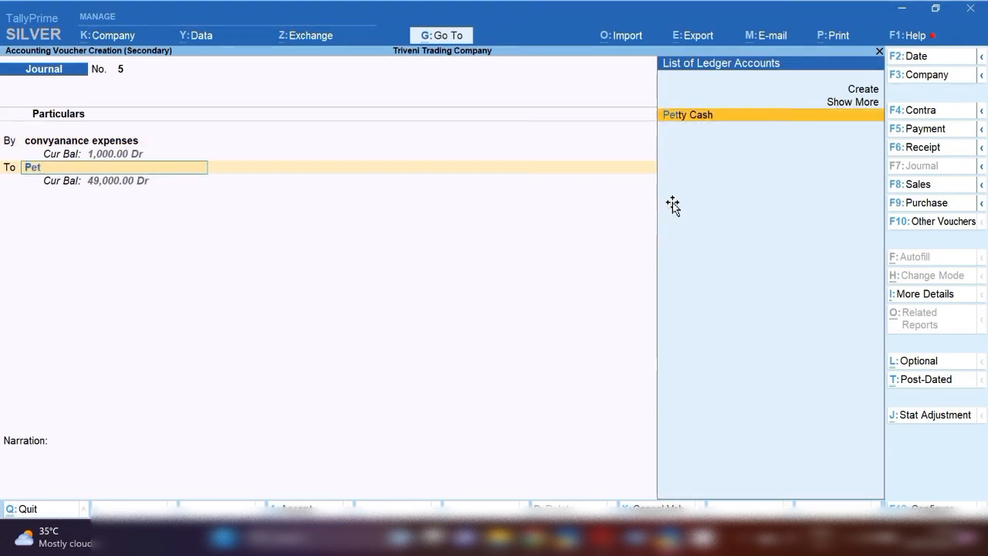
{"action": "key", "text": "Return"}
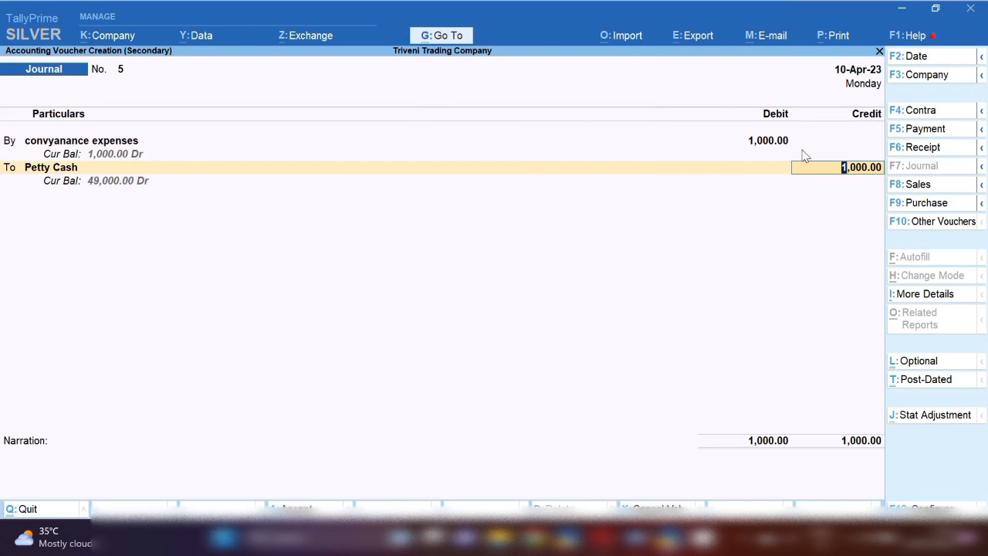
Enter the narration "being cash paid for auto fare to" followed by the payee's name, and accept the journal voucher
{"action": "left_click", "coordinate": [170, 465]}
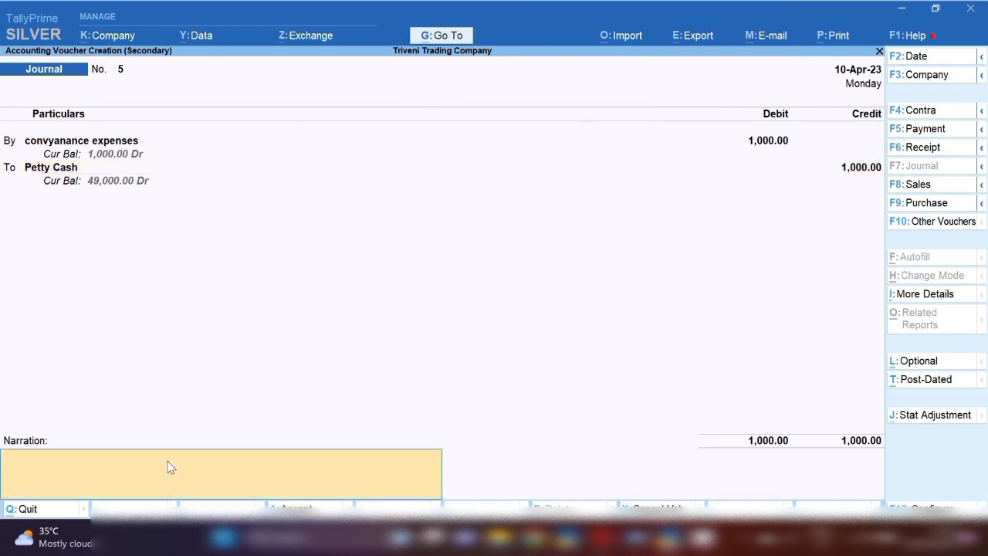
{"action": "type", "text": "being cash paid for"}
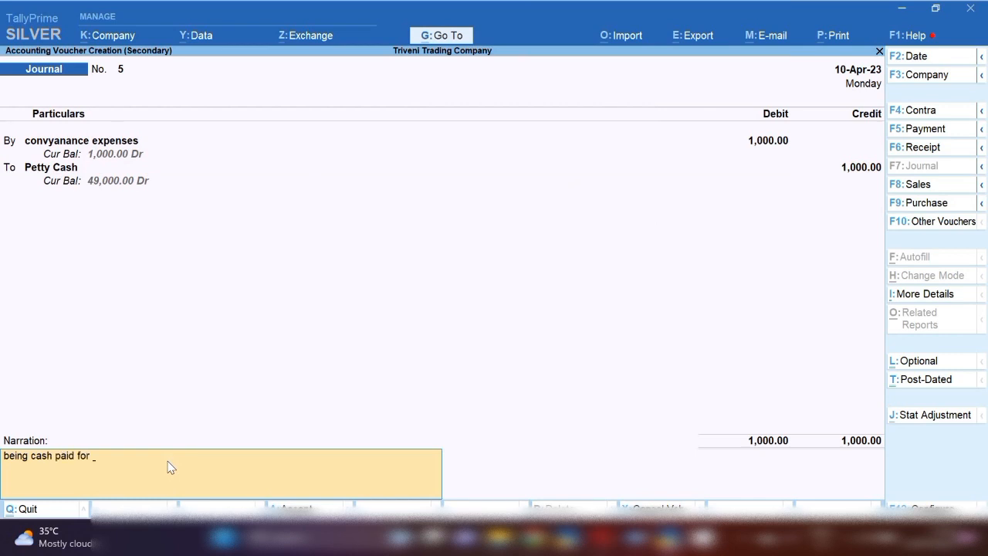
{"action": "key", "text": "alt+Tab"}
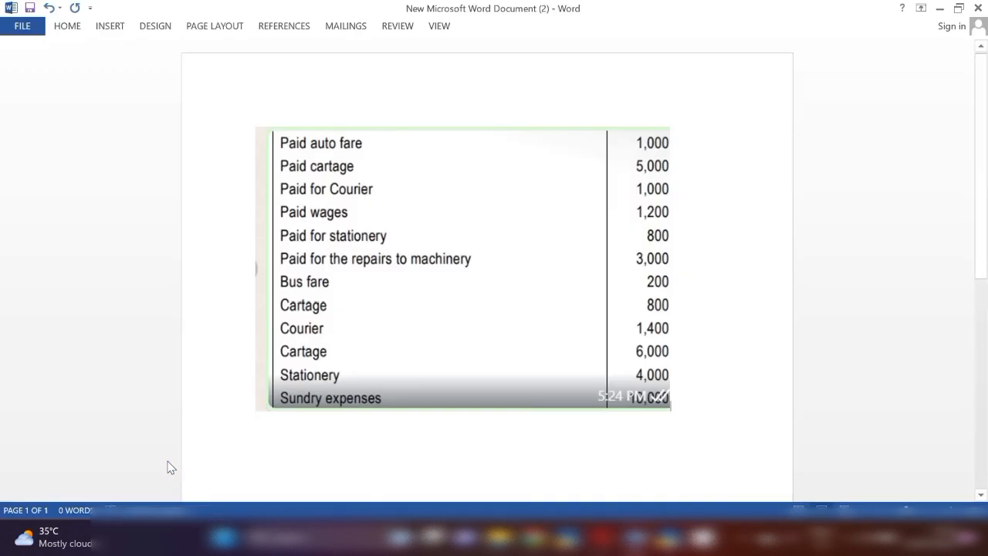
{"action": "key", "text": "alt+Tab"}
{"action": "type", "text": "auto fa"}
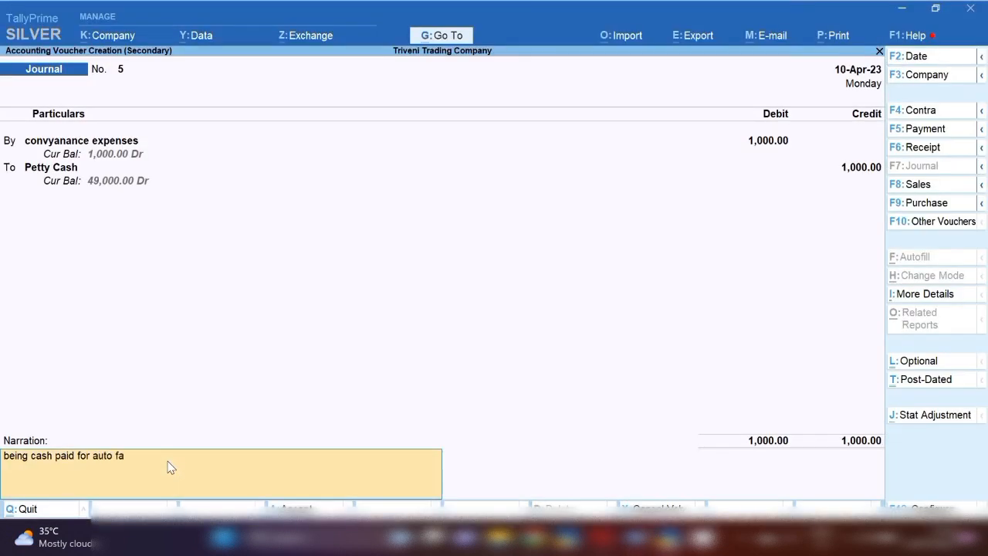
{"action": "type", "text": "re to manish"}
{"action": "key", "text": "Return"}
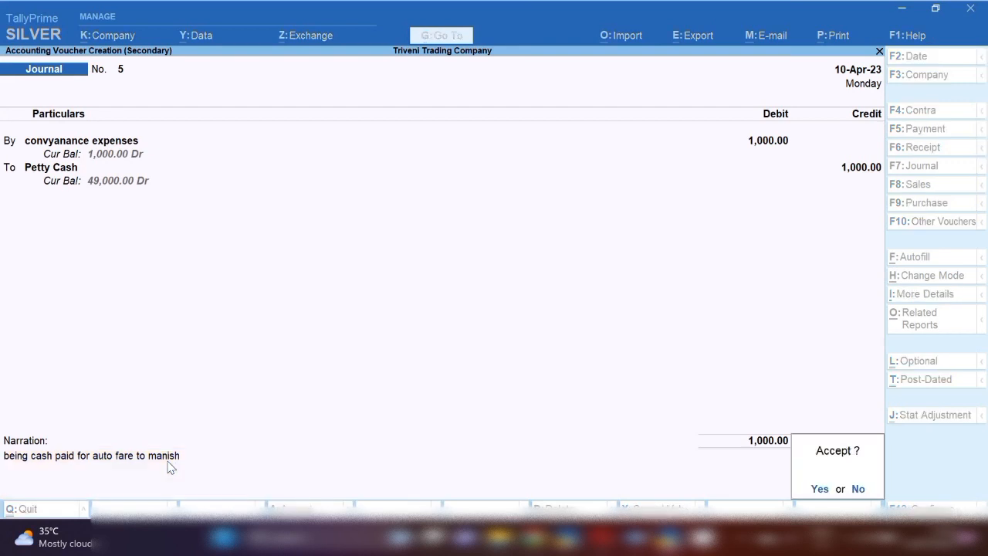
{"action": "key", "text": "Return"}
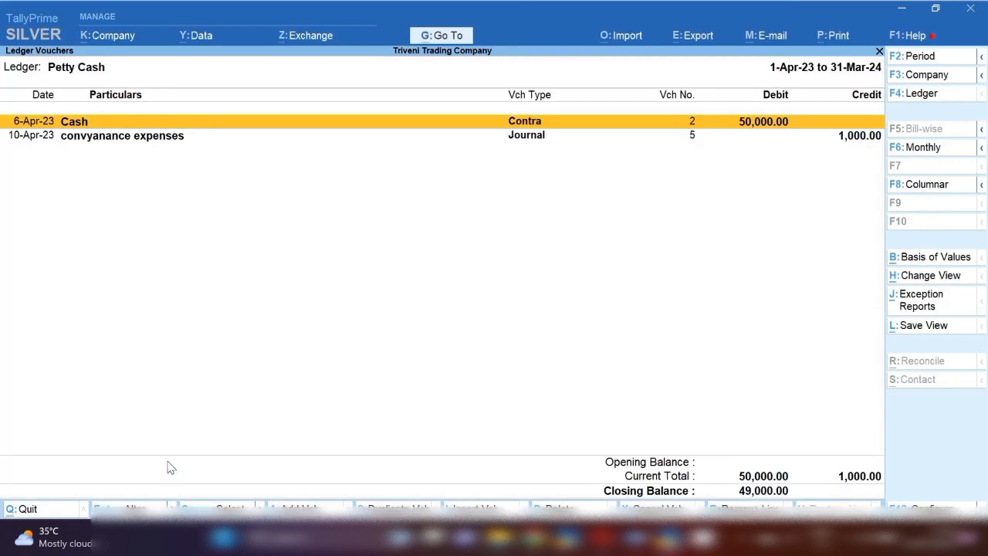
Check the listed expenses in Word, and add a journal voucher dated 11-4-2023 from the Petty Cash ledger
{"action": "key", "text": "Down"}
{"action": "key", "text": "alt+Tab"}
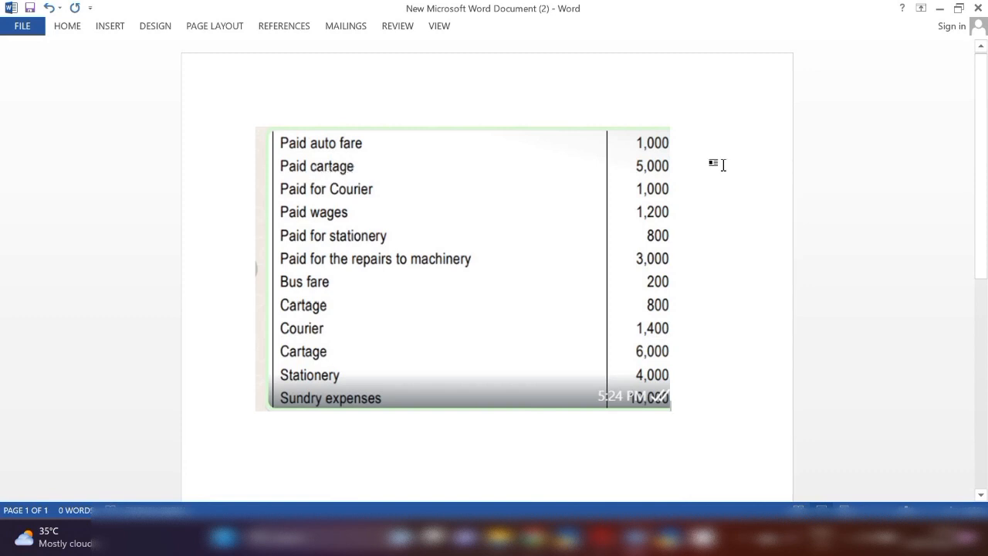
{"action": "key", "text": "alt+Tab"}
{"action": "key", "text": "alt+a"}
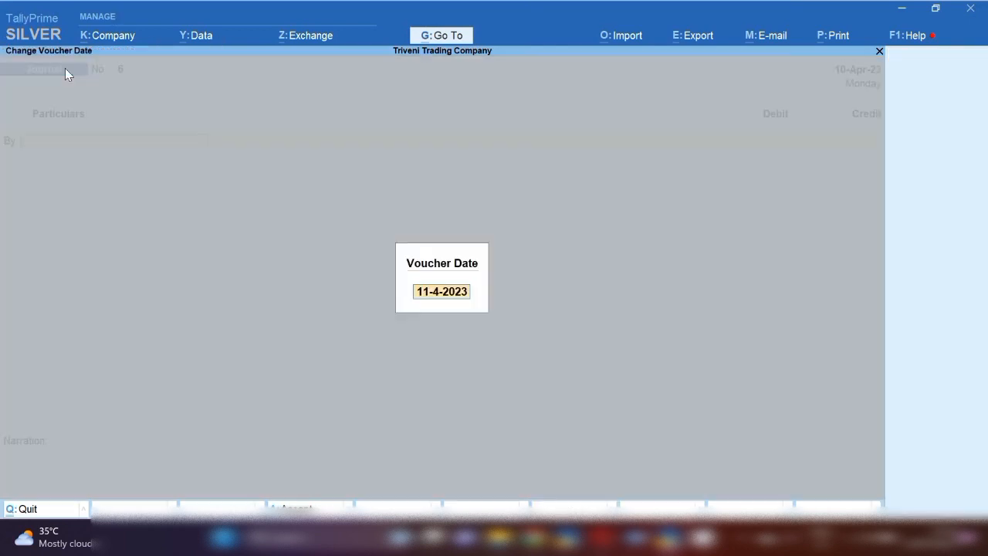
{"action": "key", "text": "F2"}
{"action": "key", "text": "Return"}
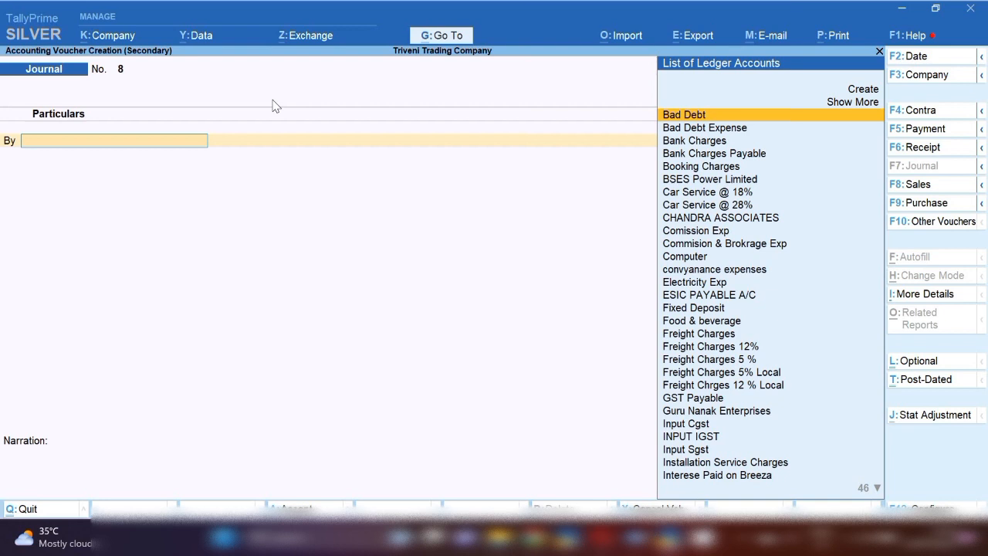
Search the ledger accounts for a stationery ledger to debit, and clear the search text
{"action": "type", "text": "Sta"}
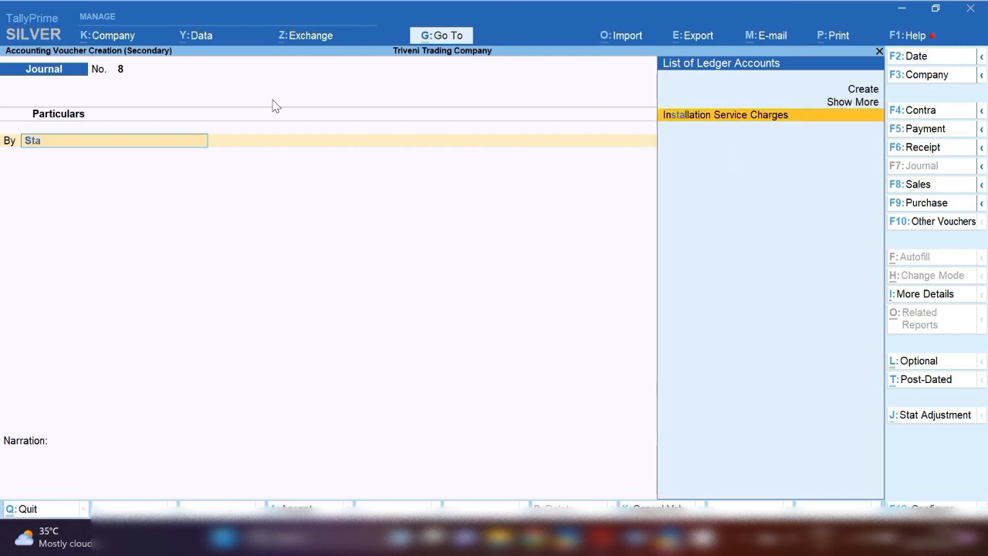
{"action": "key", "text": "BackSpace"}
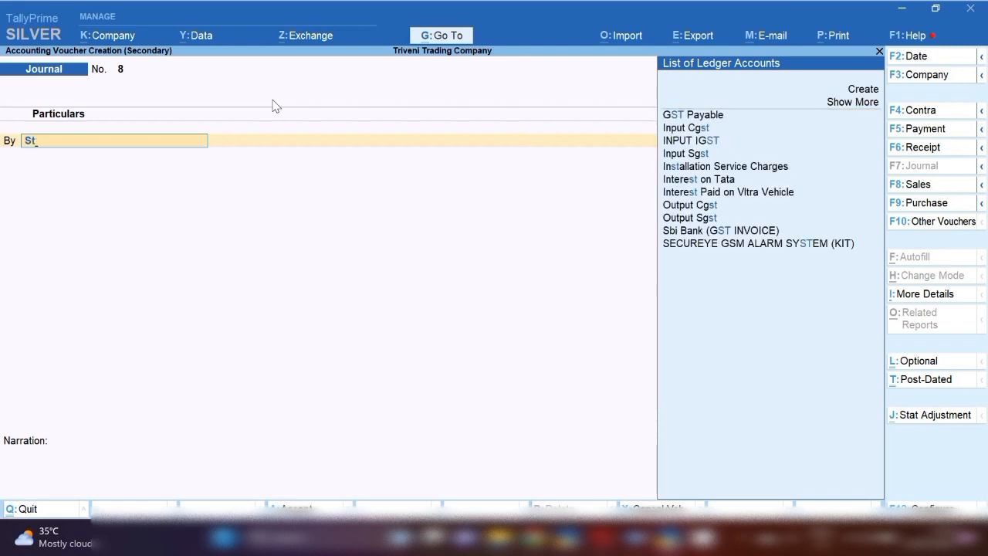
{"action": "key", "text": "BackSpace"}
{"action": "key", "text": "BackSpace"}
Create a new ledger from within the voucher and name it Print & Stationory Exp
{"action": "key", "text": "alt+c"}
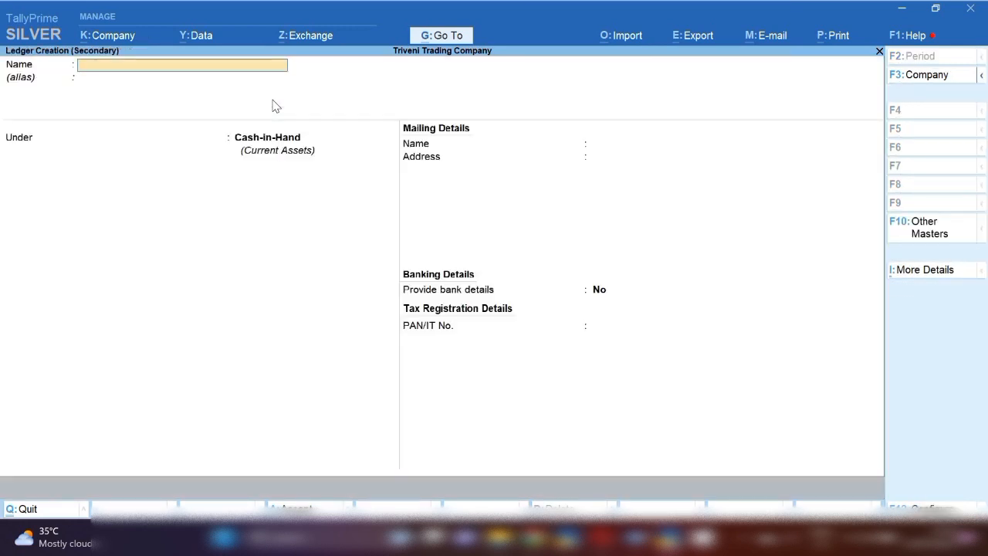
{"action": "type", "text": "Print & Stationorye"}
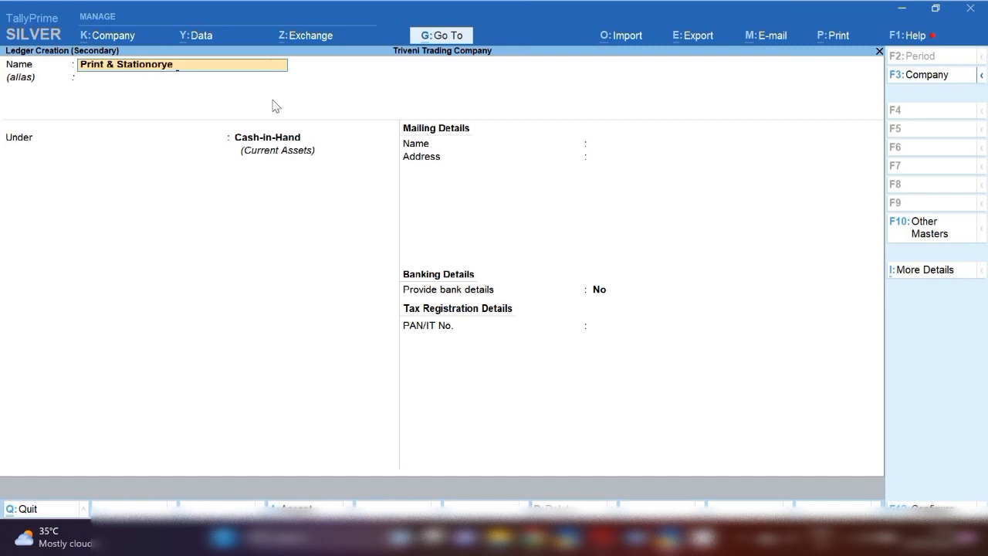
{"action": "key", "text": "BackSpace"}
{"action": "type", "text": "Exp"}
{"action": "key", "text": "Return"}
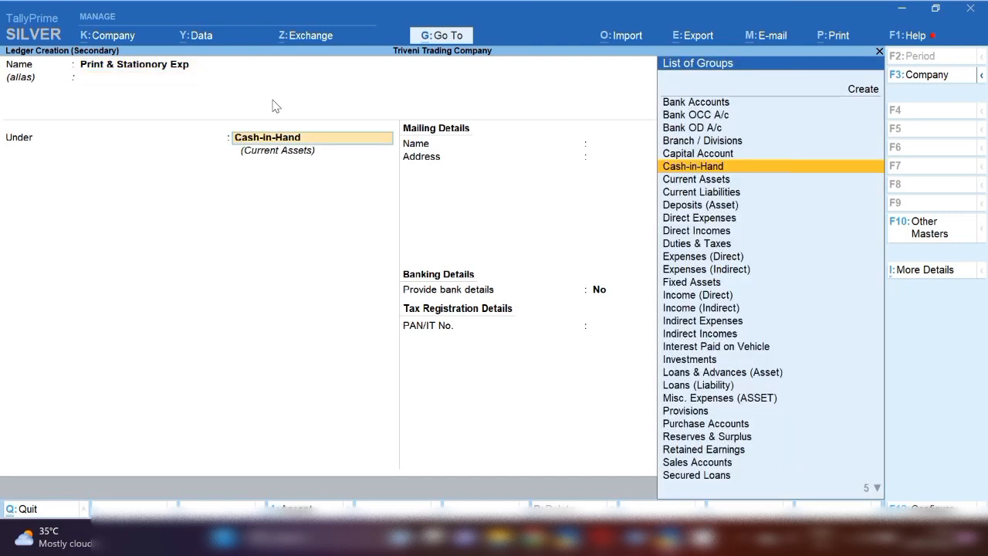
Place the Print & Stationory Exp ledger under the Indirect Expenses group
{"action": "type", "text": "In"}
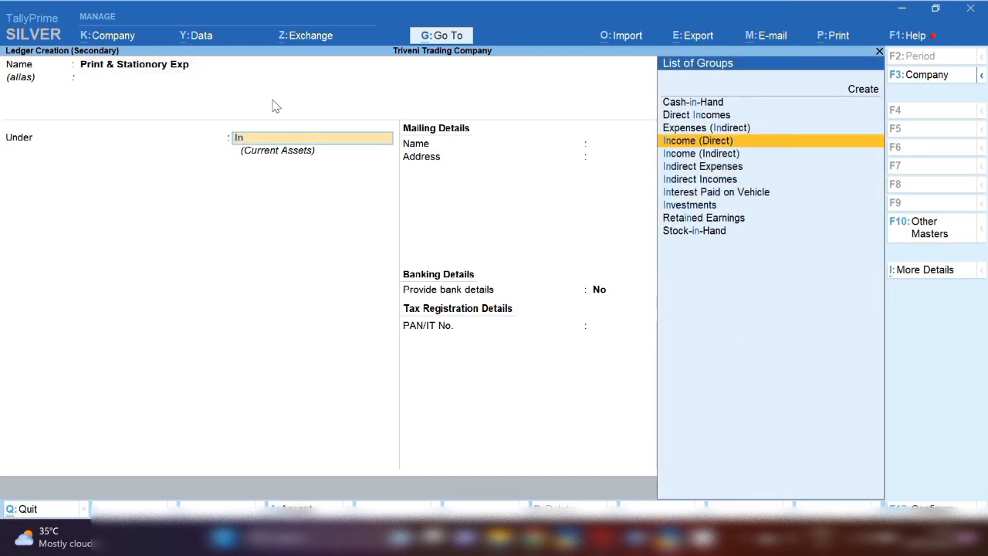
{"action": "key", "text": "Down"}
{"action": "key", "text": "Down"}
{"action": "key", "text": "Return"}
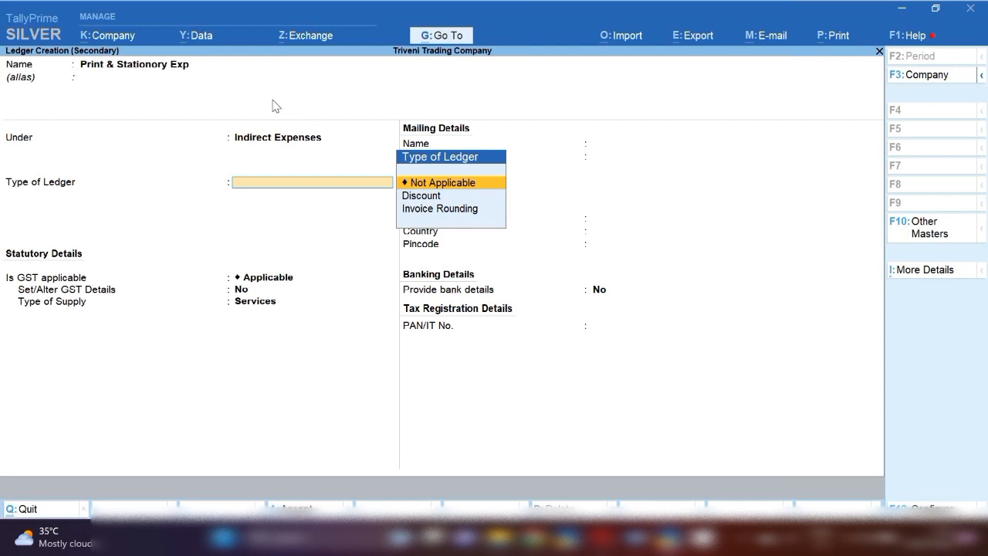
Set the new ledger's type, GST applicability and assessable value inclusion to Not Applicable, and save the ledger
{"action": "key", "text": "Return"}
{"action": "type", "text": "N"}
{"action": "key", "text": "Return"}
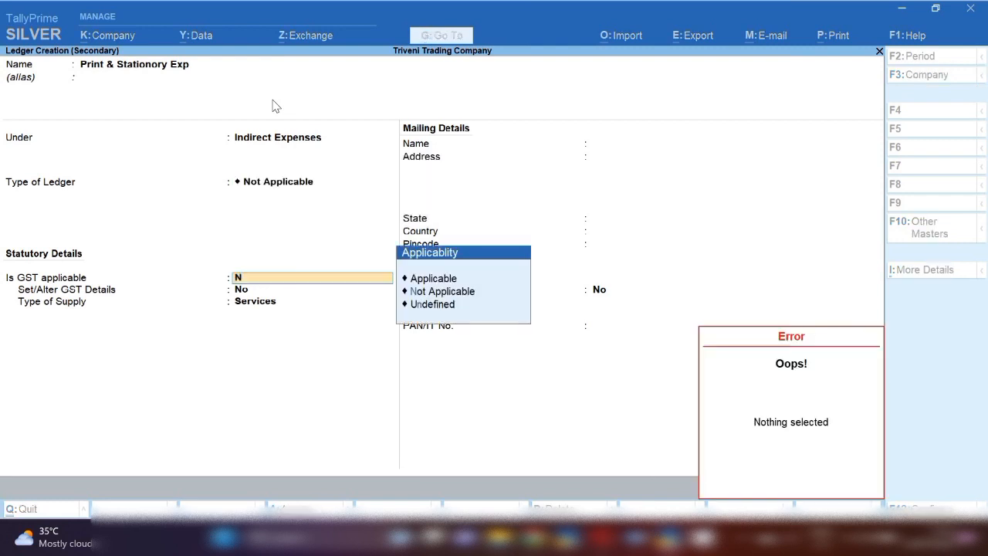
{"action": "key", "text": "Up"}
{"action": "key", "text": "Up"}
{"action": "key", "text": "Return"}
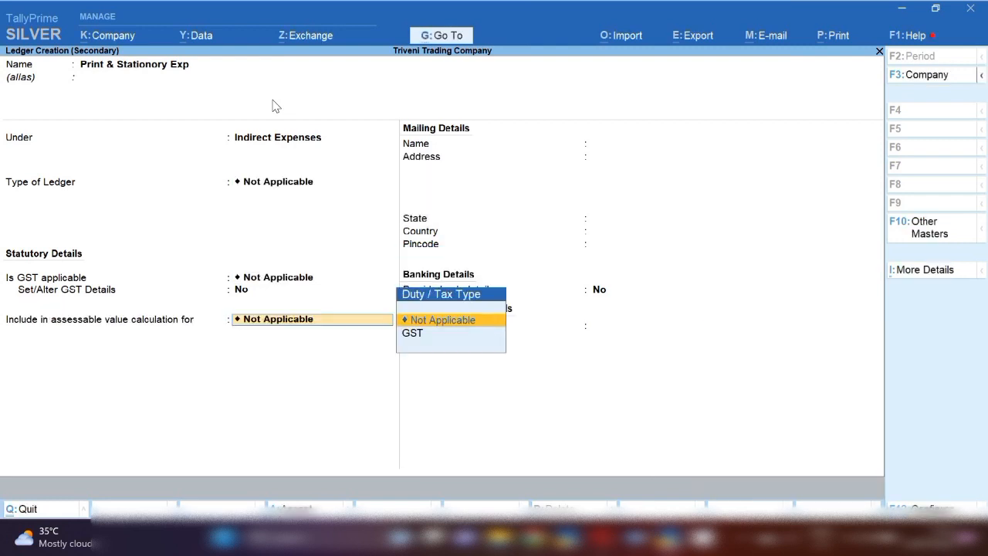
{"action": "key", "text": "Return"}
{"action": "key", "text": "ctrl+a"}
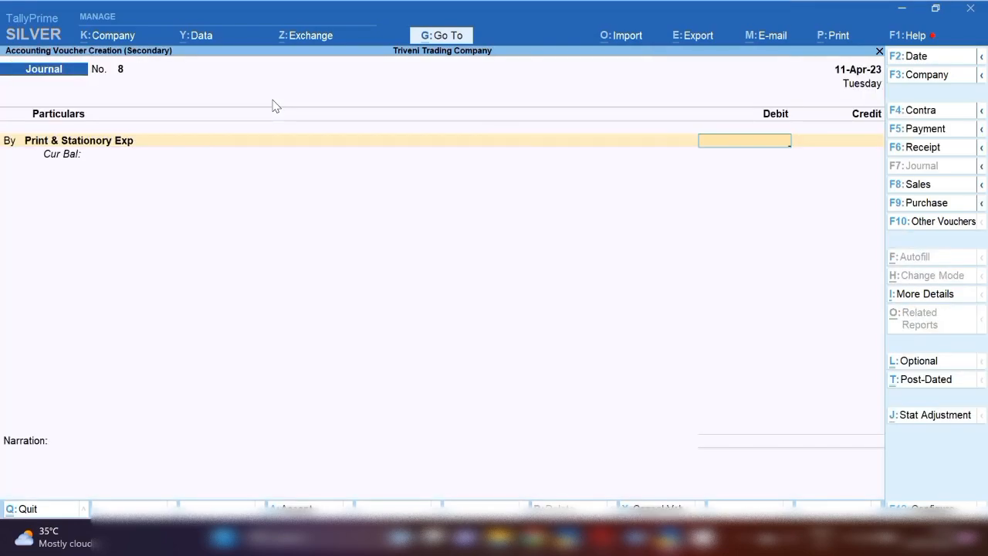
Debit Print & Stationory Exp 5,000 for the listed cartage payment and credit Petty Cash with the same amount
{"action": "key", "text": "alt+Tab"}
{"action": "key", "text": "alt+Tab"}
{"action": "type", "text": "5000"}
{"action": "key", "text": "Return"}
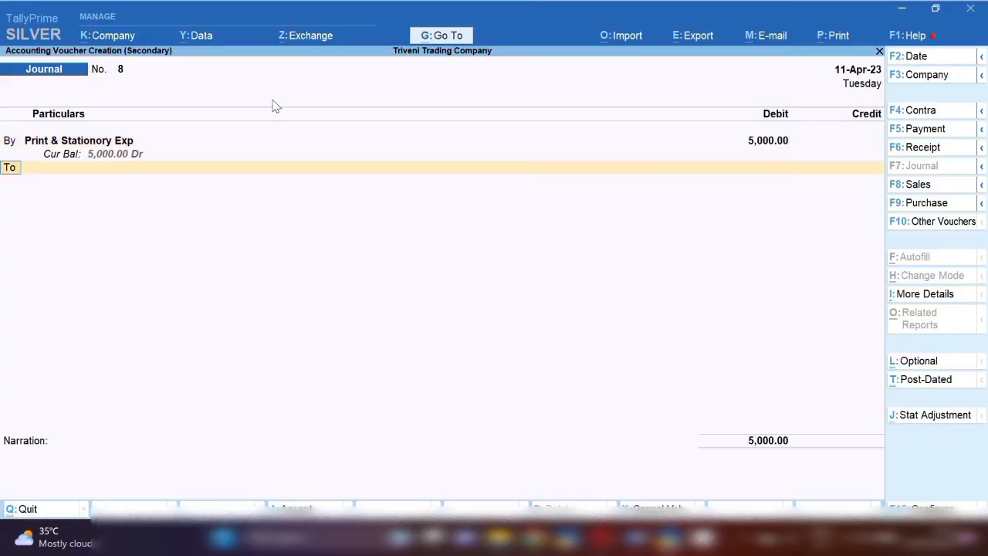
{"action": "key", "text": "Return"}
{"action": "type", "text": "Pe"}
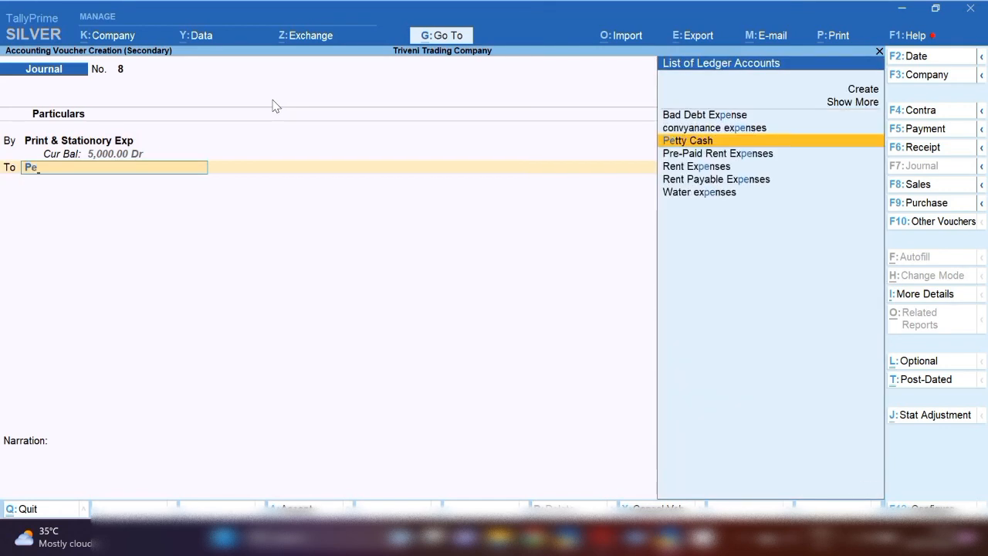
{"action": "key", "text": "Return"}
{"action": "key", "text": "Return"}
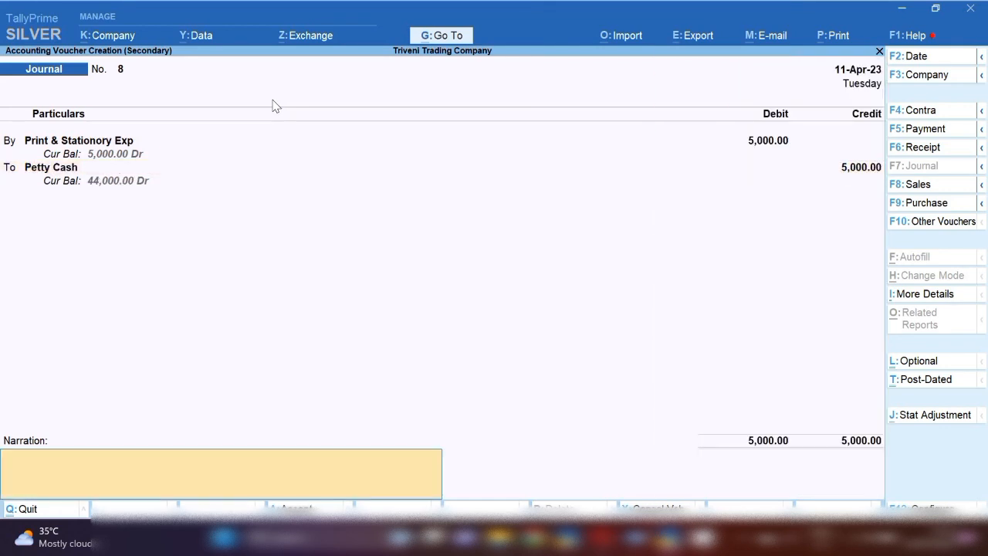
Reuse the previous narration, change it to "being cash paid for cartage", and accept the journal voucher
{"action": "key", "text": "ctrl+alt+v"}
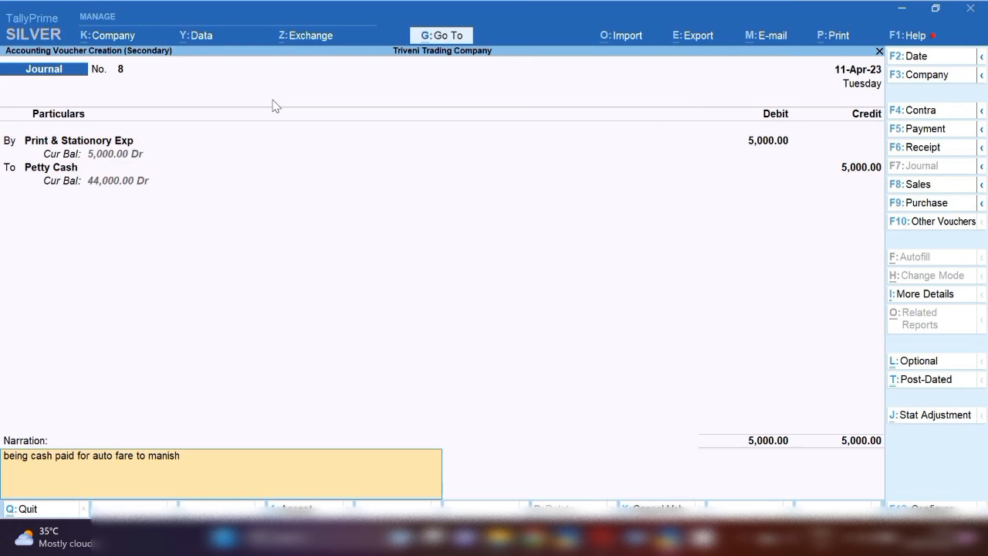
{"action": "key", "text": "BackSpace"}
{"action": "key", "text": "BackSpace"}
{"action": "key", "text": "BackSpace"}
{"action": "key", "text": "BackSpace"}
{"action": "key", "text": "BackSpace"}
{"action": "key", "text": "BackSpace"}
{"action": "key", "text": "BackSpace"}
{"action": "key", "text": "BackSpace"}
{"action": "key", "text": "BackSpace"}
{"action": "key", "text": "BackSpace"}
{"action": "key", "text": "BackSpace"}
{"action": "key", "text": "BackSpace"}
{"action": "key", "text": "BackSpace"}
{"action": "key", "text": "BackSpace"}
{"action": "key", "text": "BackSpace"}
{"action": "key", "text": "BackSpace"}
{"action": "key", "text": "BackSpace"}
{"action": "key", "text": "BackSpace"}
{"action": "key", "text": "BackSpace"}
{"action": "key", "text": "alt+Tab"}
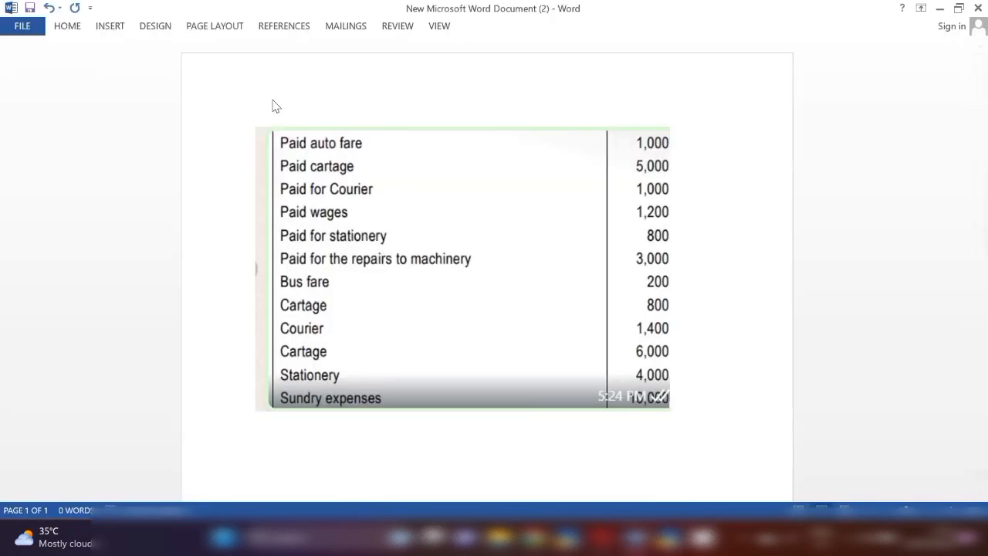
{"action": "key", "text": "alt+Tab"}
{"action": "key", "text": "alt+Tab"}
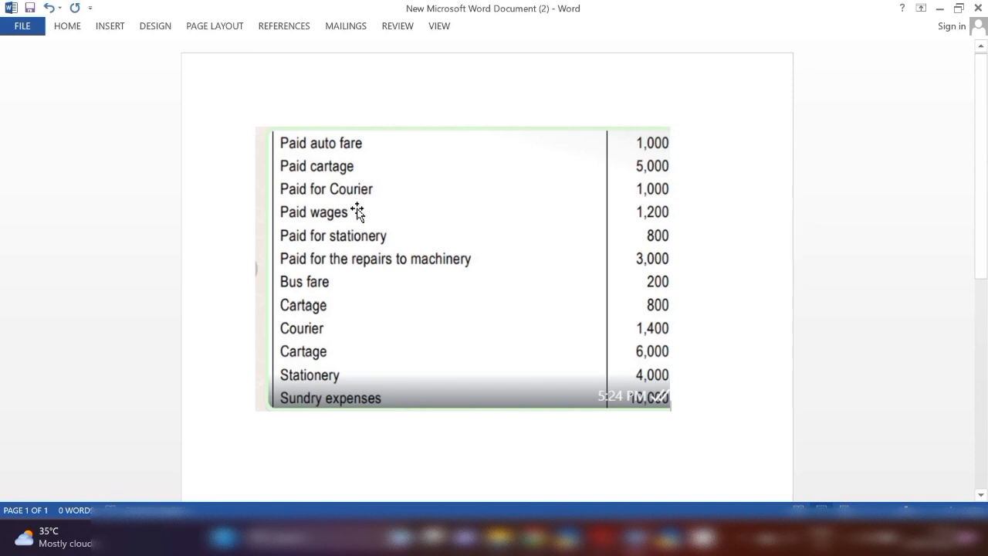
Check the next listed expense in Word, and add a journal voucher dated 12-4-2023 from the Petty Cash ledger
{"action": "key", "text": "alt+Tab"}
{"action": "key", "text": "Down"}
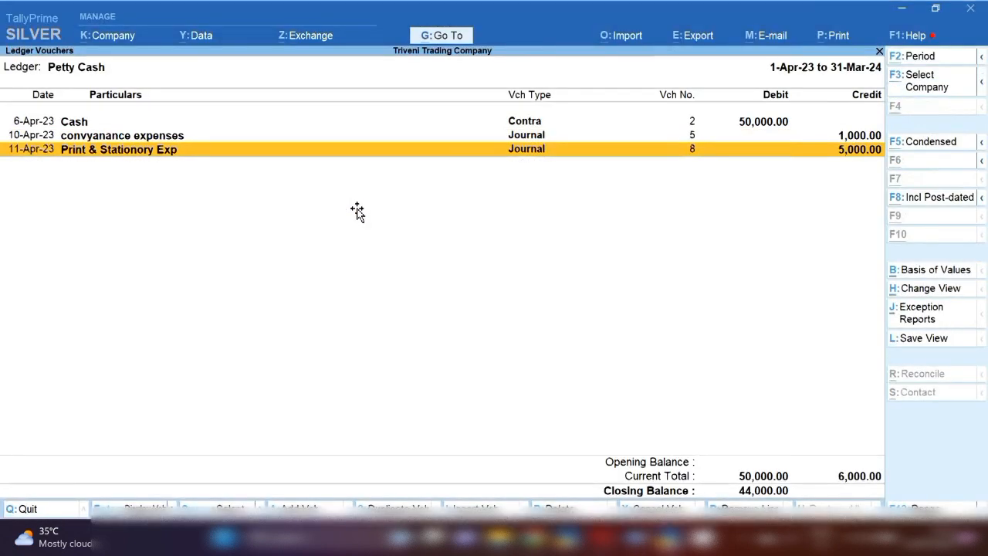
{"action": "key", "text": "alt+a"}
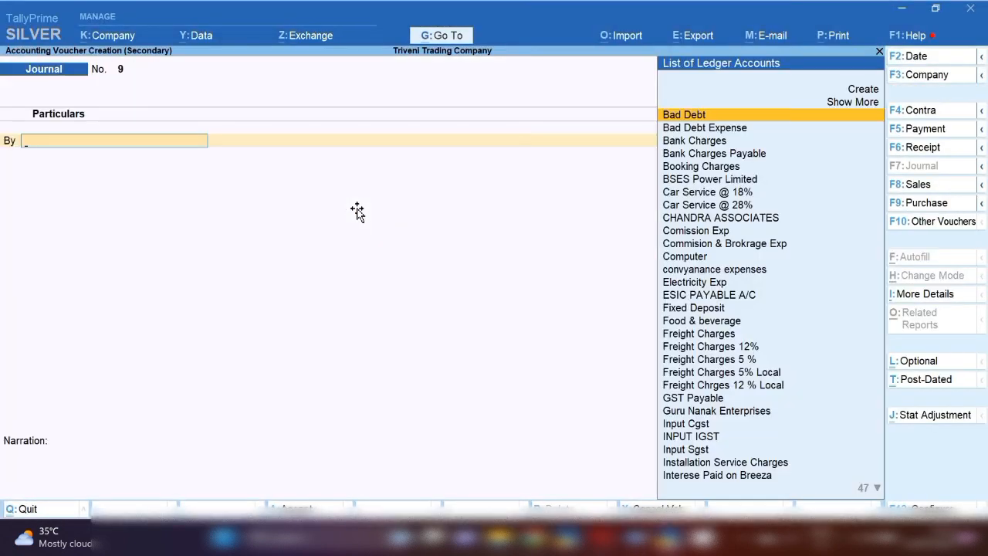
{"action": "key", "text": "F2"}
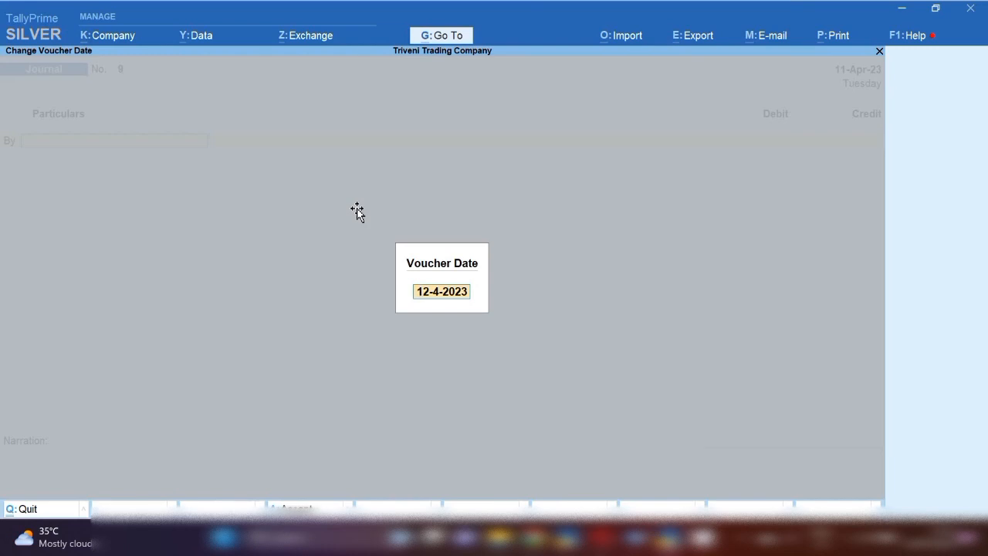
{"action": "key", "text": "Return"}
Debit Print & Stationory Exp 1,000 for the listed courier payment and credit Petty Cash with the same amount
{"action": "type", "text": "Prin"}
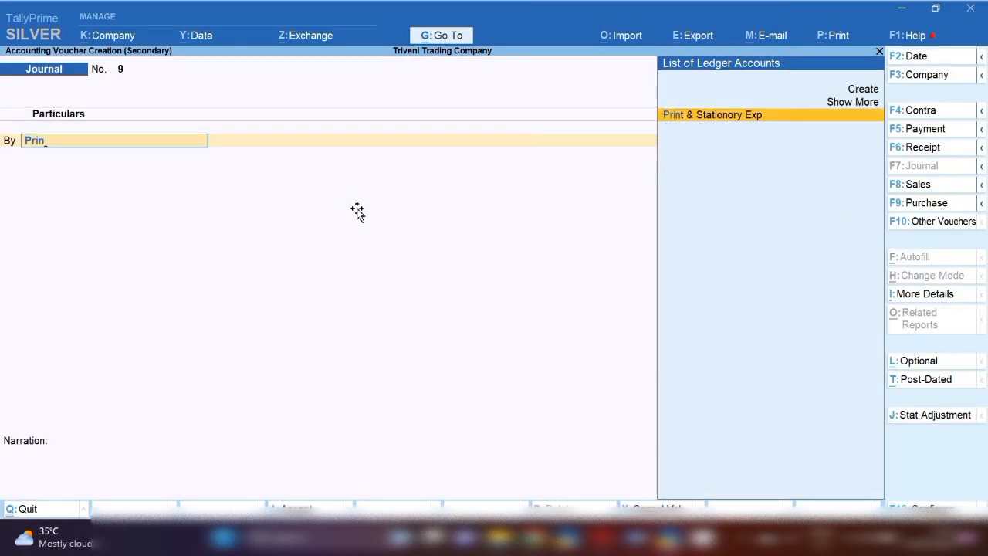
{"action": "key", "text": "Return"}
{"action": "key", "text": "alt+Tab"}
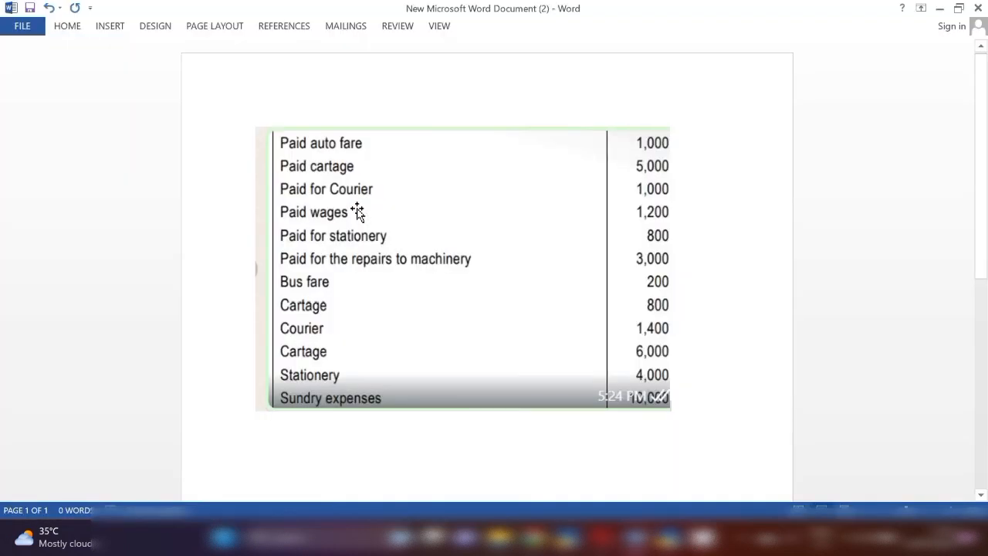
{"action": "key", "text": "alt+Tab"}
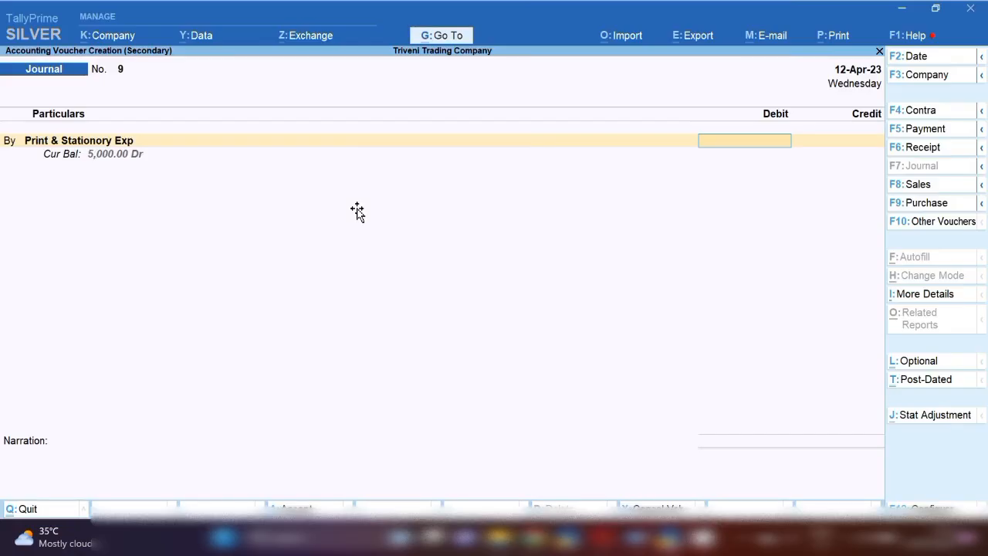
{"action": "type", "text": "1000"}
{"action": "key", "text": "Return"}
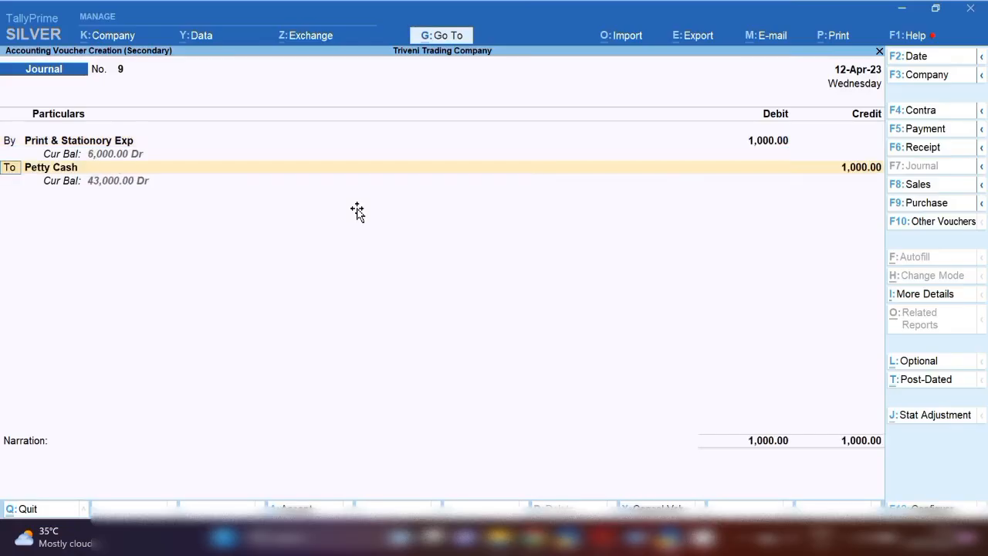
{"action": "key", "text": "Return"}
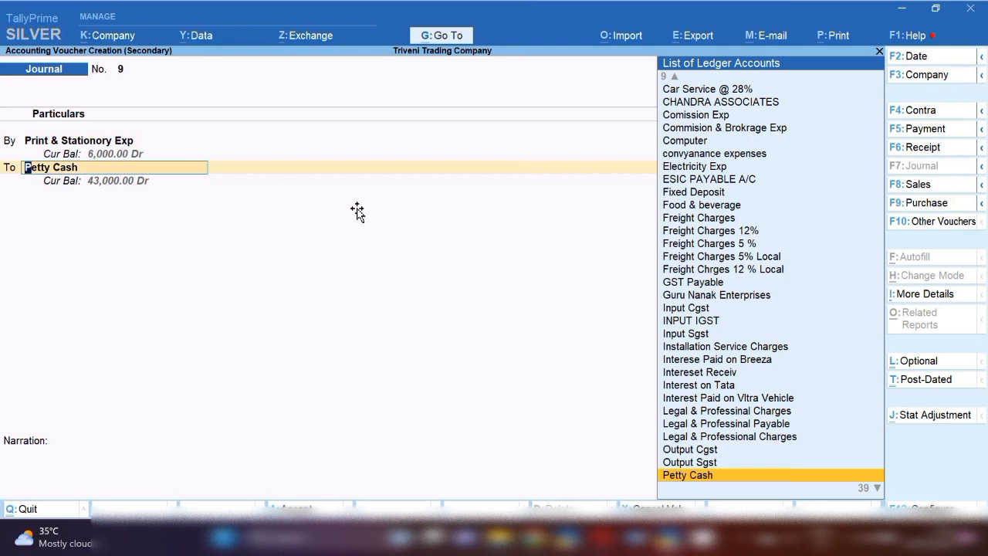
{"action": "key", "text": "Return"}
{"action": "key", "text": "Return"}
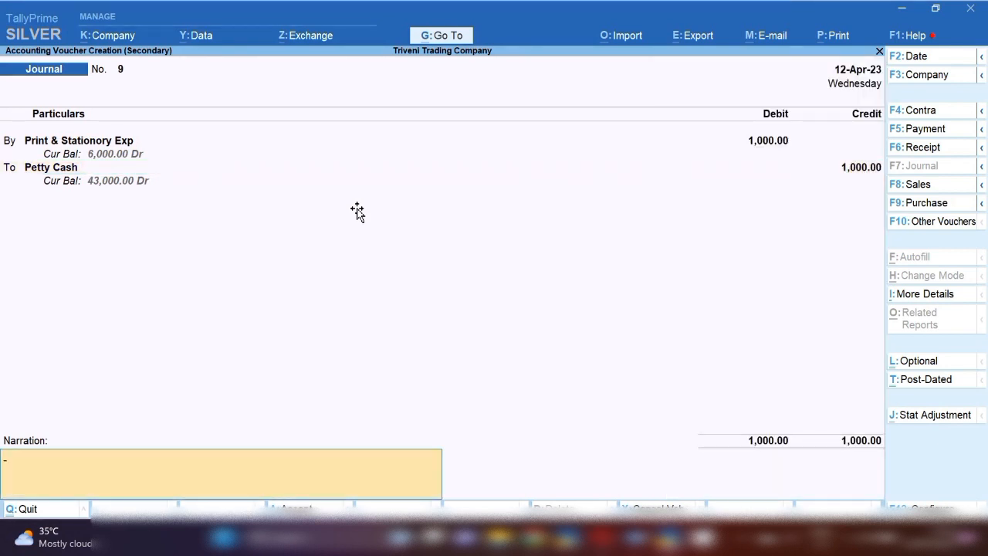
Reuse the narration "being cash paid for" without the word cartage for the courier payment, and accept the journal voucher
{"action": "type", "text": "being cash paid for cartage"}
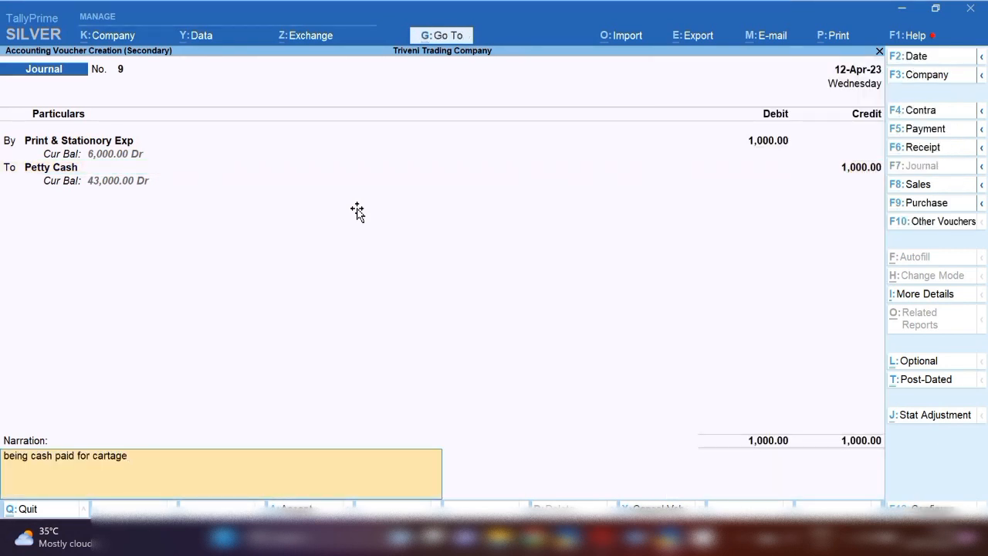
{"action": "key", "text": "BackSpace"}
{"action": "key", "text": "BackSpace"}
{"action": "key", "text": "BackSpace"}
{"action": "key", "text": "BackSpace"}
{"action": "key", "text": "BackSpace"}
{"action": "key", "text": "BackSpace"}
{"action": "key", "text": "alt+Tab"}
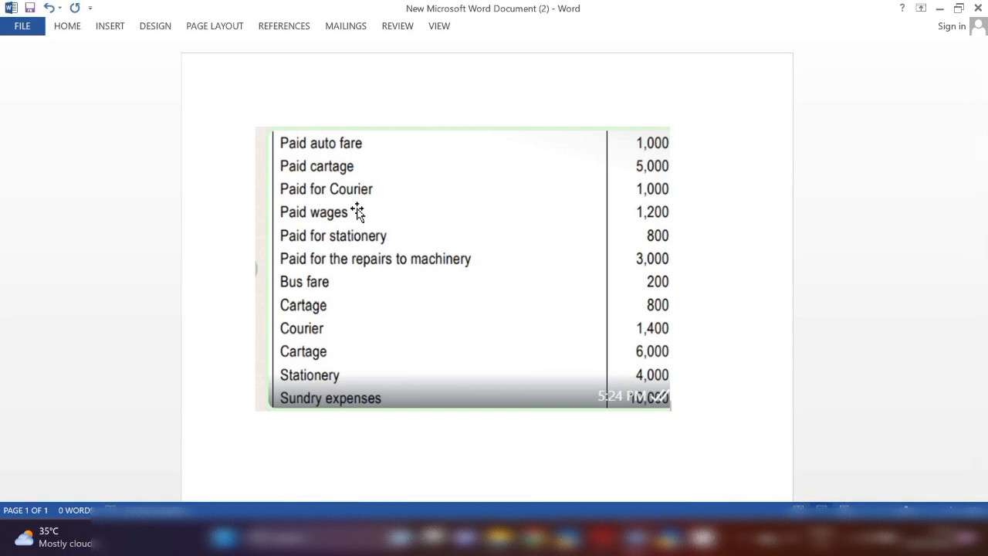
{"action": "key", "text": "alt+Tab"}
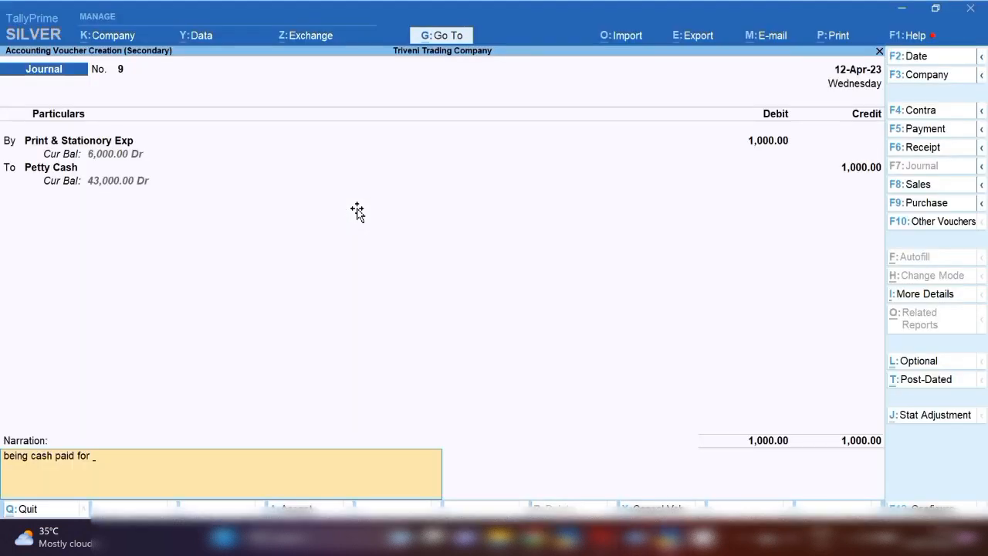
{"action": "key", "text": "Return"}
{"action": "key", "text": "Return"}
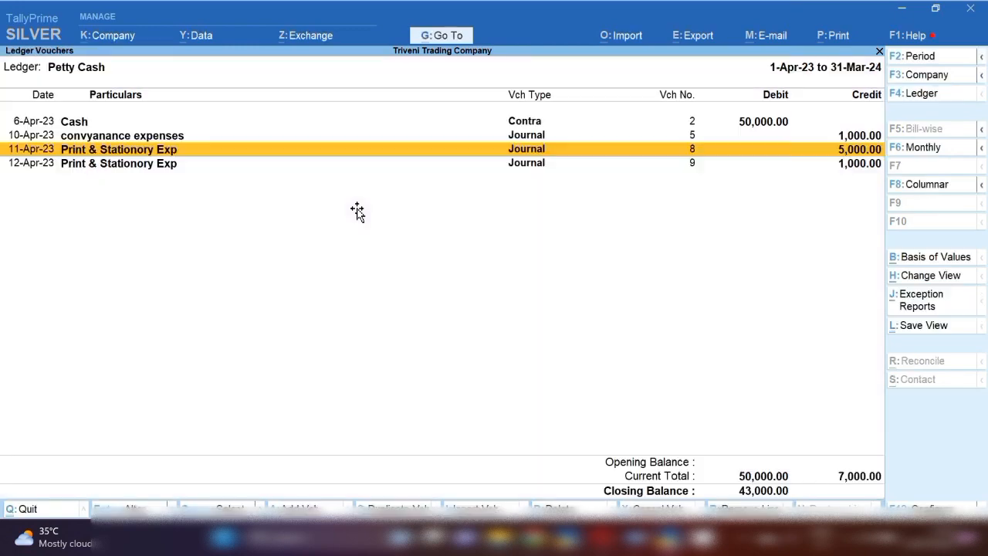
Check the courier payment listed in Word, and start another journal voucher dated 12-Apr-23 from the Petty Cash ledger
{"action": "key", "text": "alt+Tab"}
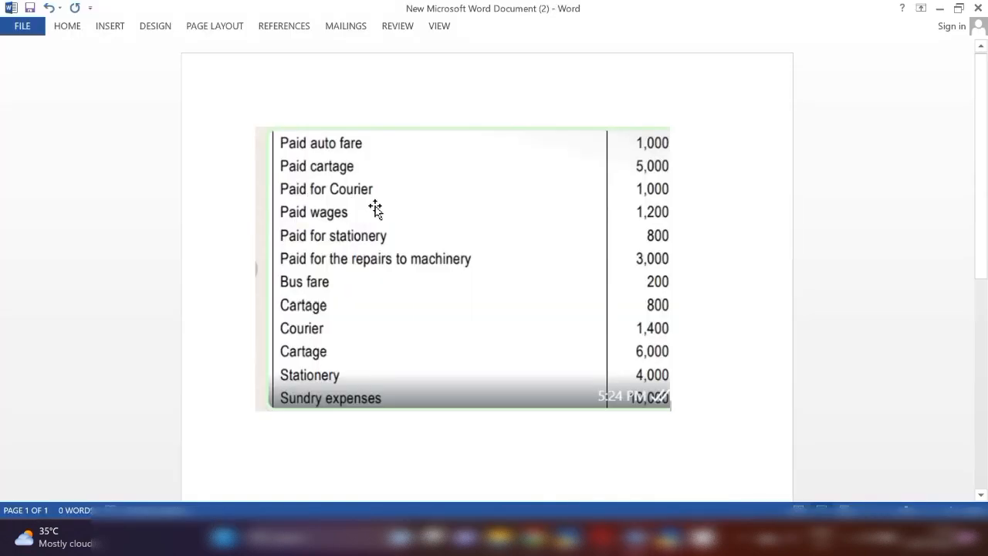
{"action": "key", "text": "alt+Tab"}
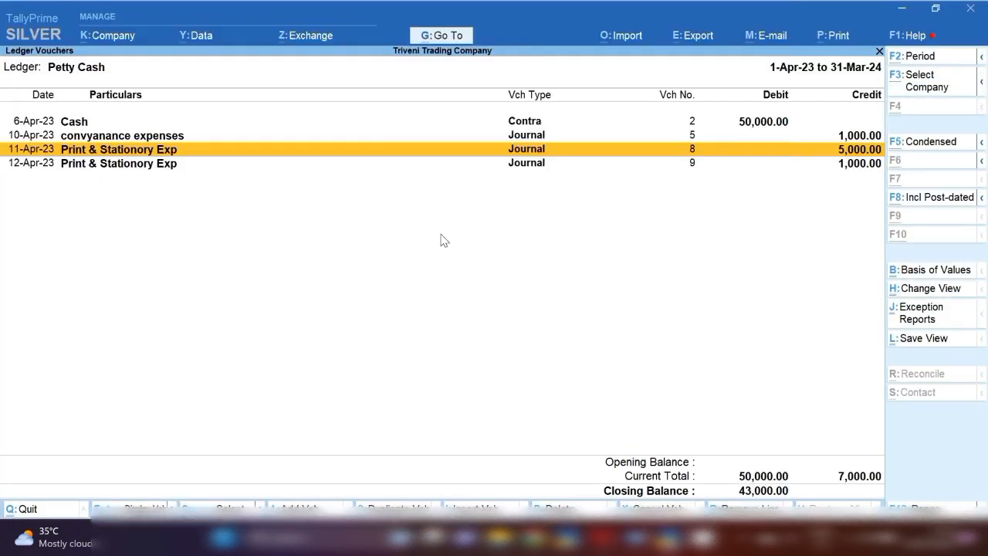
{"action": "key", "text": "alt+i"}
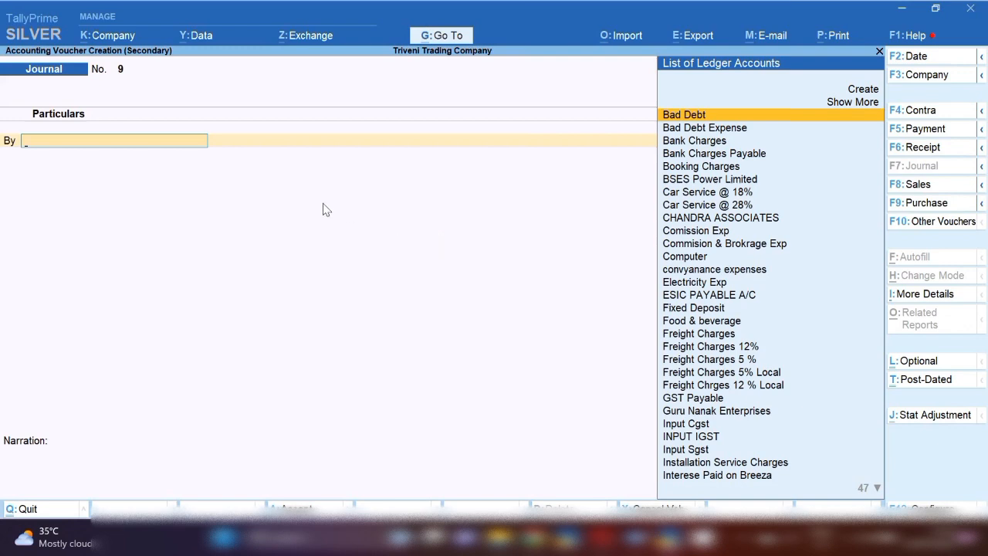
{"action": "key", "text": "F2"}
{"action": "key", "text": "Return"}
Create a ledger named Postal & Courier Exp under Indirect Expenses from within the voucher, with ledger type Not Applicable
{"action": "type", "text": "pos"}
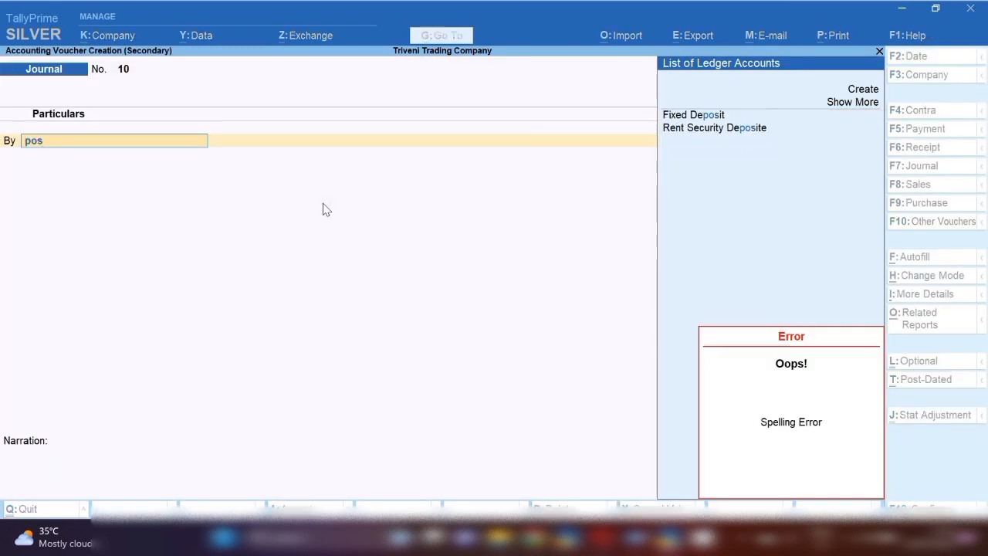
{"action": "key", "text": "alt+c"}
{"action": "type", "text": "Po"}
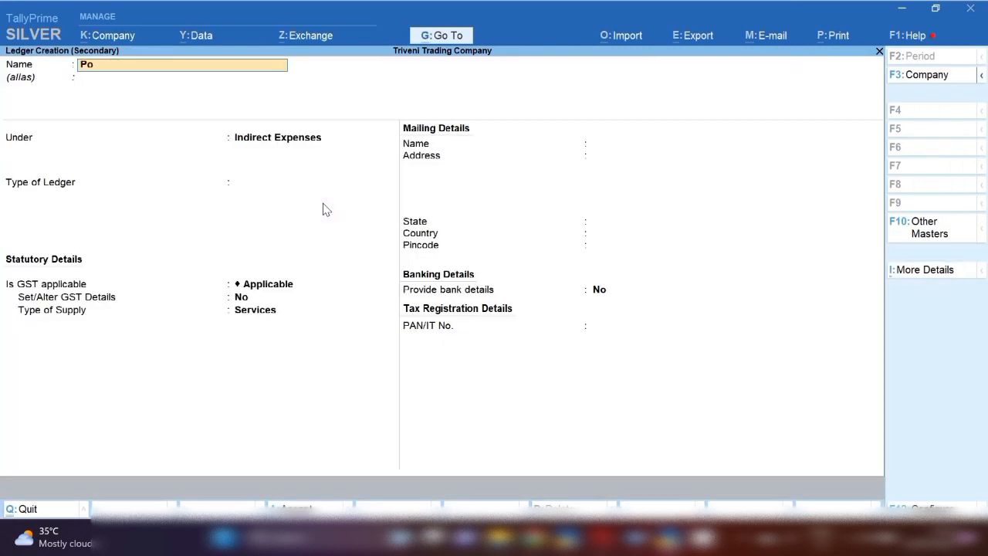
{"action": "type", "text": "stal & Courier exp"}
{"action": "key", "text": "Return"}
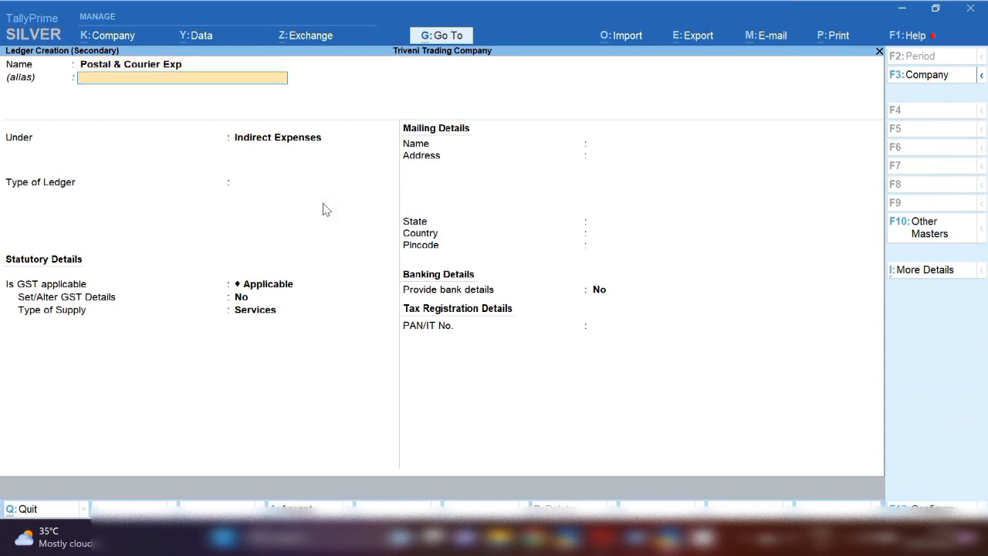
{"action": "key", "text": "Return"}
{"action": "key", "text": "Return"}
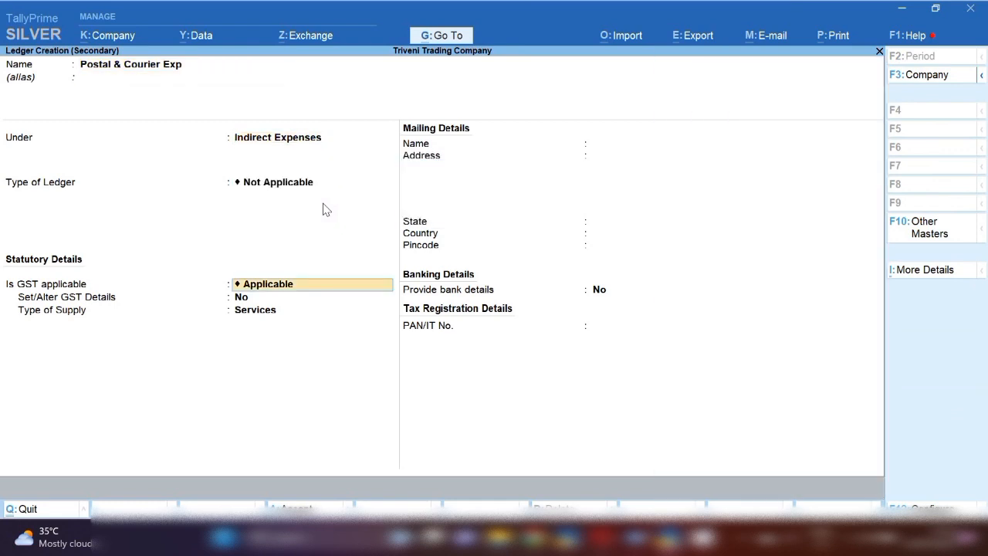
Set GST applicability to Not Applicable for the Postal & Courier Exp ledger, keep the remaining defaults, and save it
{"action": "type", "text": "N"}
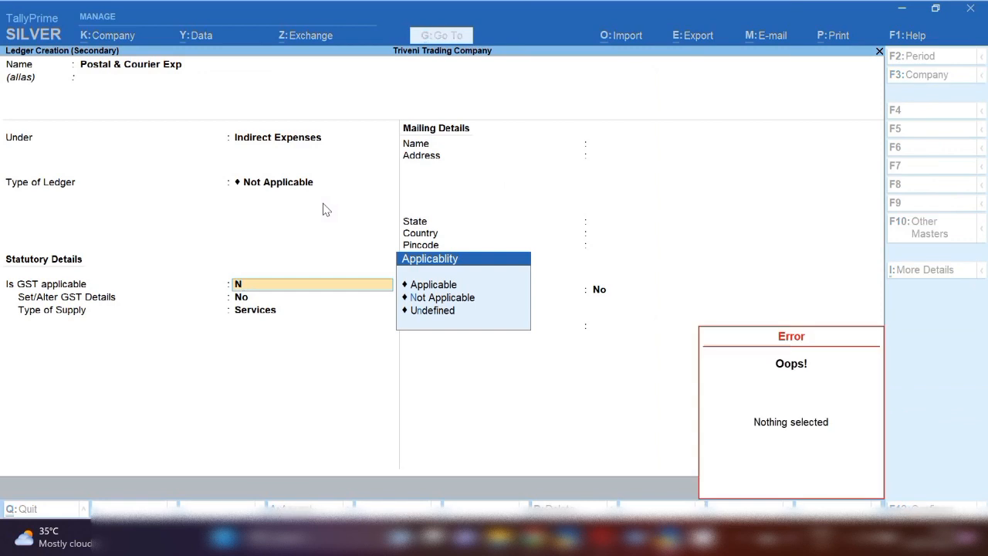
{"action": "key", "text": "Down"}
{"action": "key", "text": "Down"}
{"action": "key", "text": "Up"}
{"action": "key", "text": "Return"}
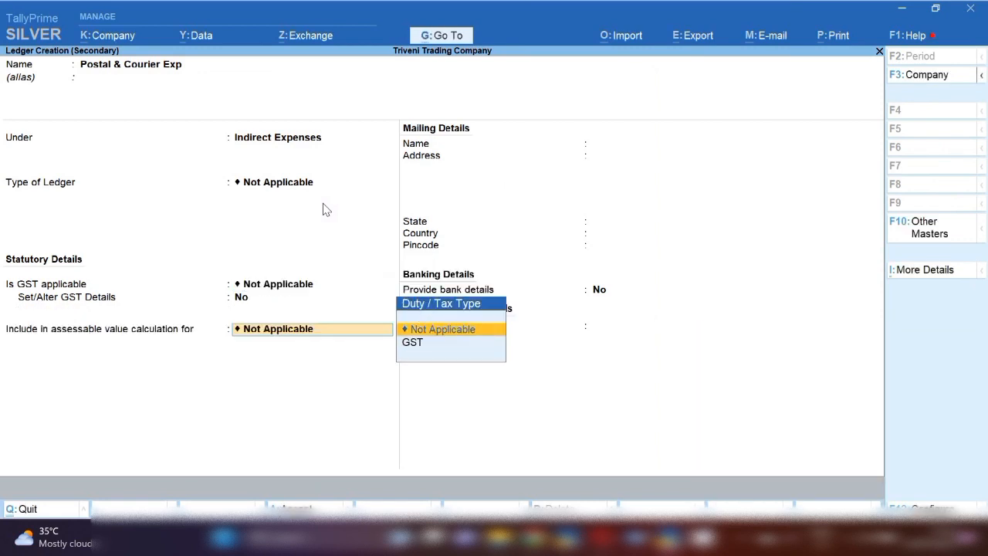
{"action": "key", "text": "Return"}
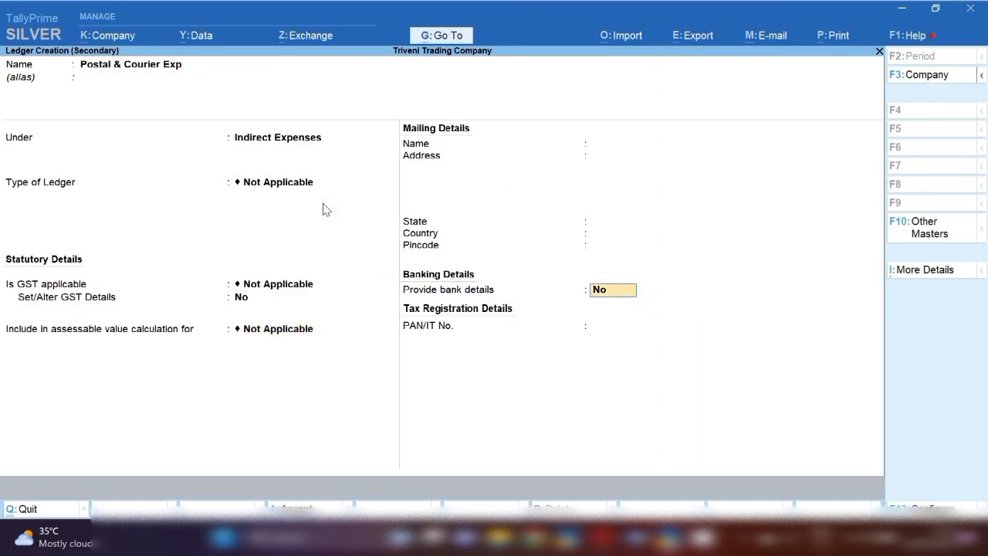
{"action": "key", "text": "Return"}
Debit Postal & Courier Exp 1,000 and credit Petty Cash with the same amount
{"action": "key", "text": "Return"}
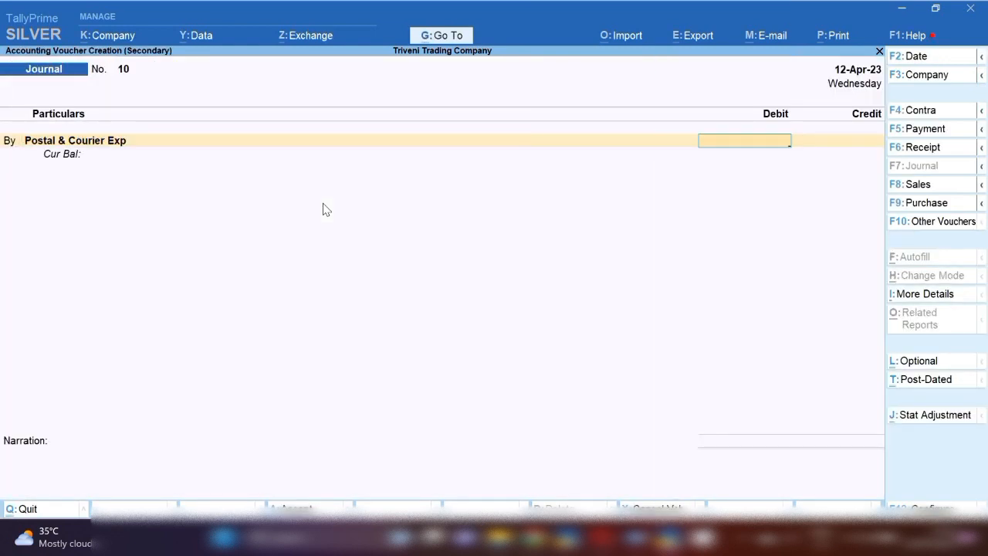
{"action": "type", "text": "1000"}
{"action": "key", "text": "Return"}
{"action": "key", "text": "Return"}
{"action": "type", "text": "Pett"}
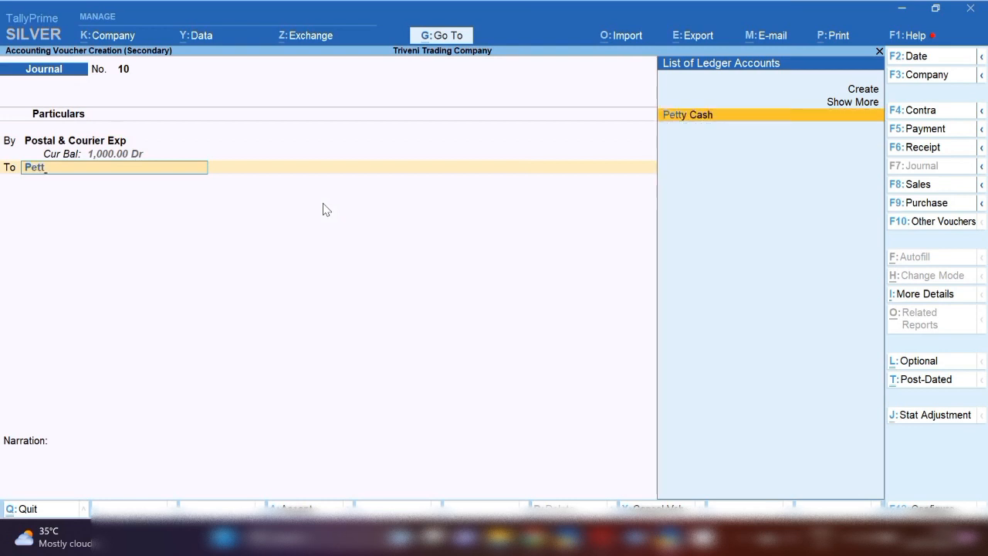
{"action": "key", "text": "Return"}
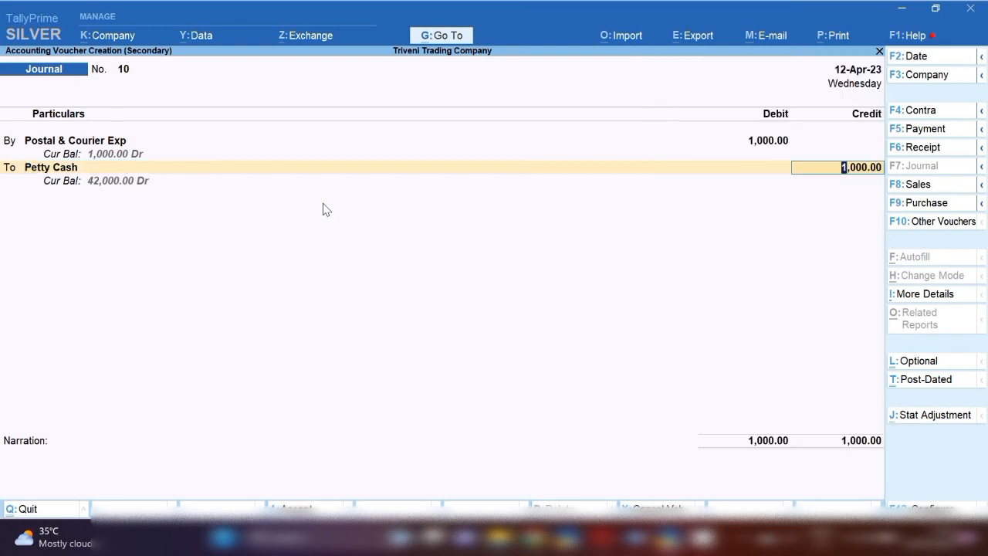
{"action": "key", "text": "Return"}
Reuse the previous narration, complete it as "being cash paid for courier", and accept the journal voucher
{"action": "type", "text": "being cash paid for"}
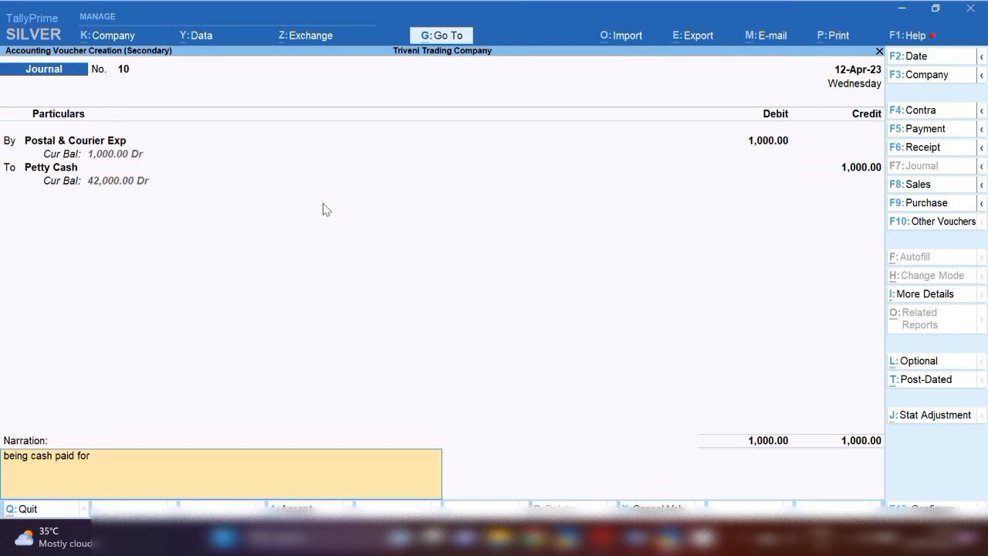
{"action": "type", "text": "courier"}
{"action": "key", "text": "Return"}
{"action": "key", "text": "Return"}
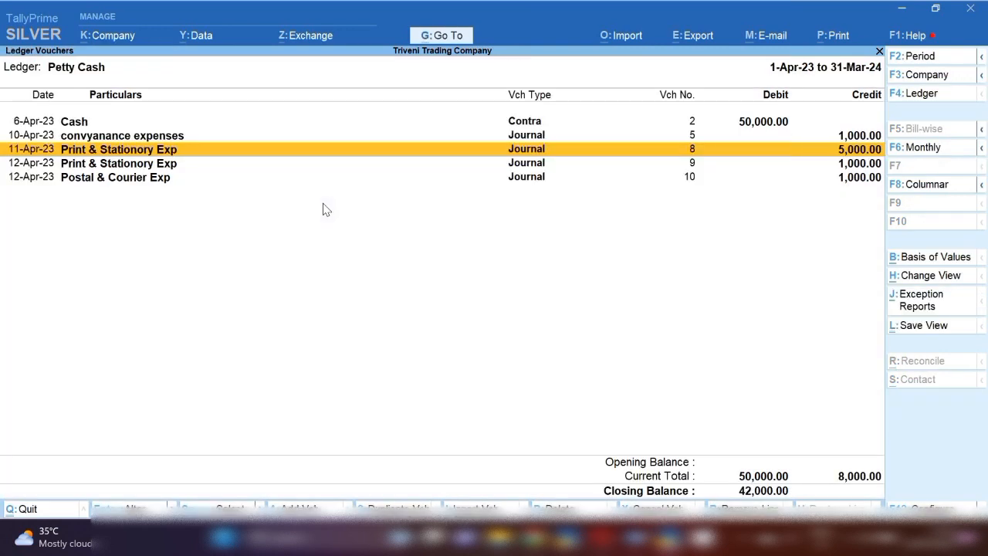
Check the listed wages payment in Word, and add a journal voucher dated 12-4-2023 from the Petty Cash ledger
{"action": "key", "text": "alt+Tab"}
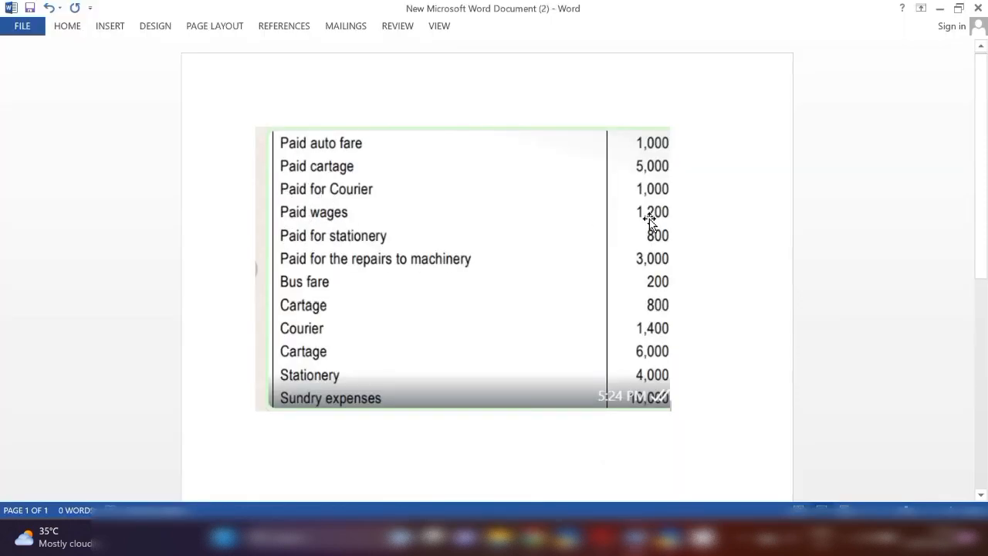
{"action": "key", "text": "alt+Tab"}
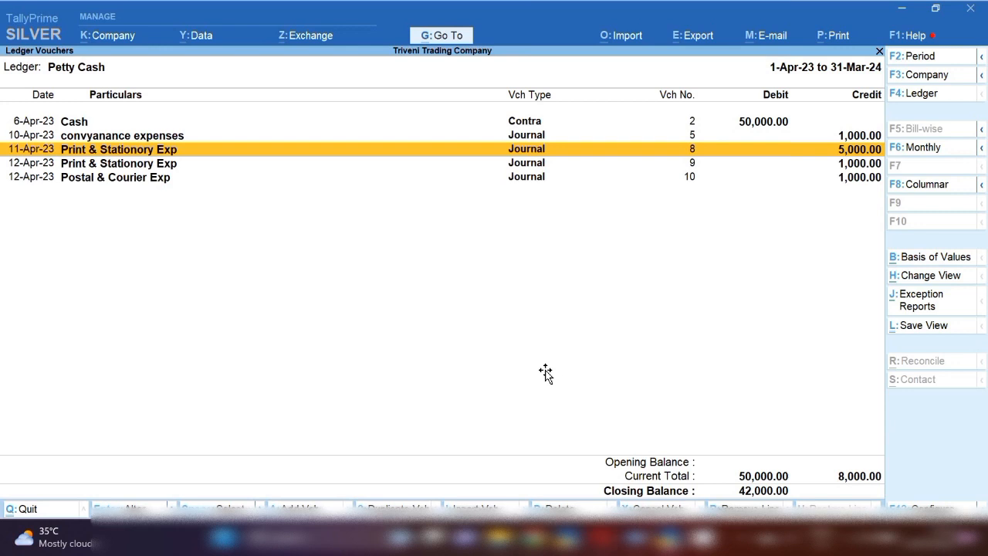
{"action": "key", "text": "alt+a"}
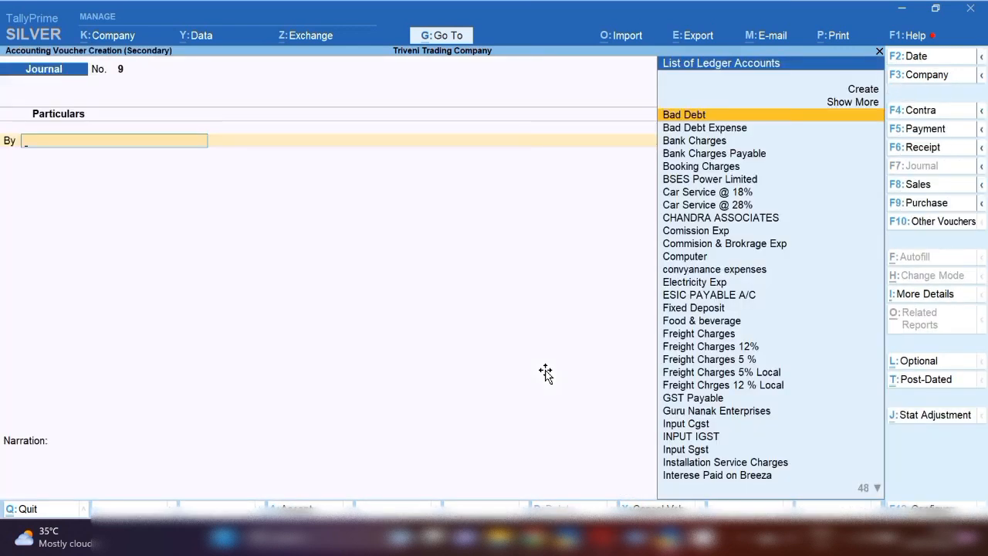
{"action": "key", "text": "F2"}
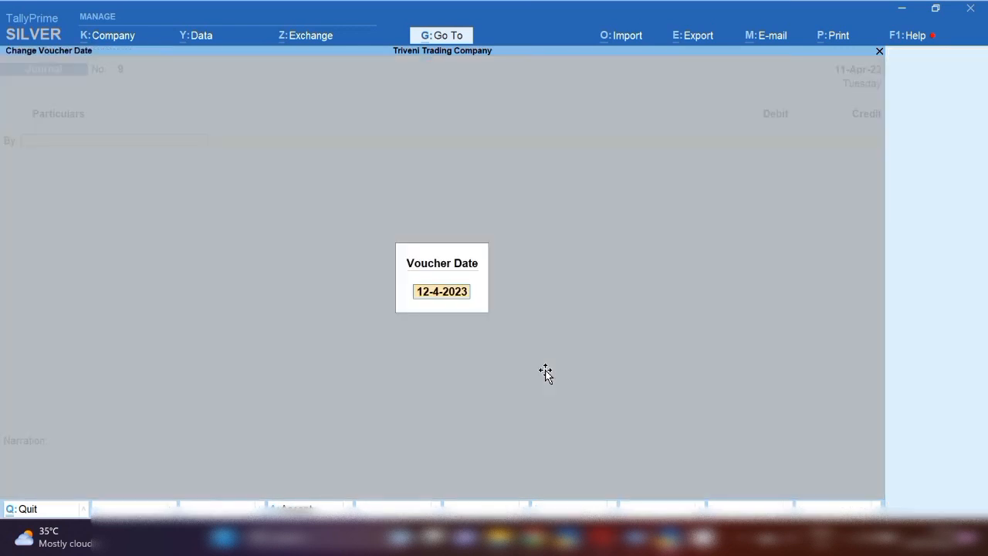
{"action": "key", "text": "Return"}
Debit Salary Exp 1,200 for the wages and credit Petty Cash with the same amount instead of Salary Payable Exp
{"action": "type", "text": "Sal"}
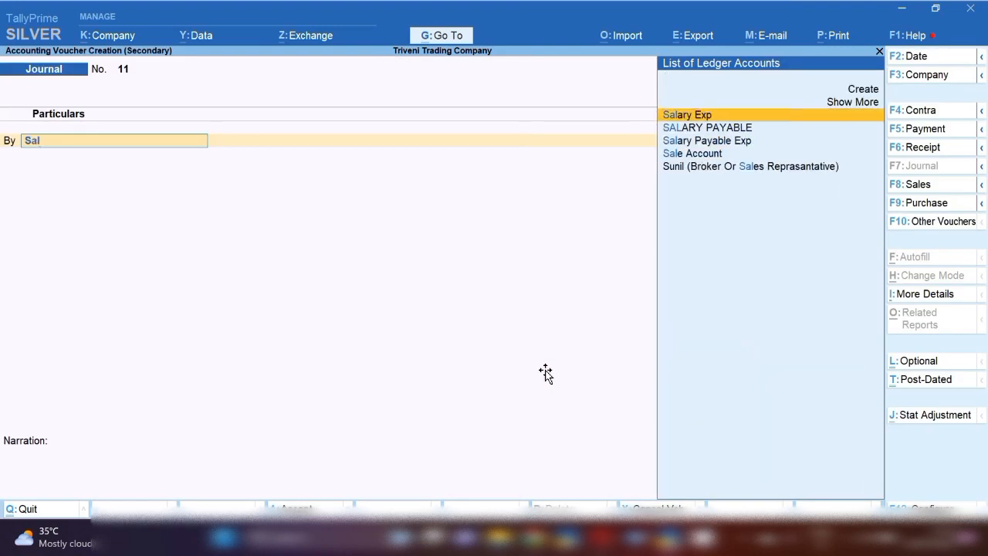
{"action": "key", "text": "Return"}
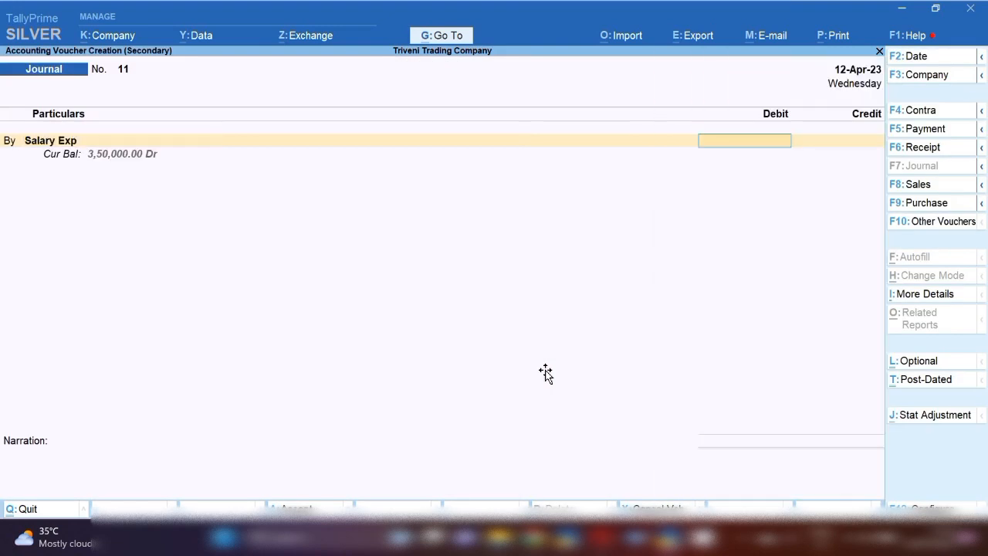
{"action": "type", "text": "1200"}
{"action": "key", "text": "Return"}
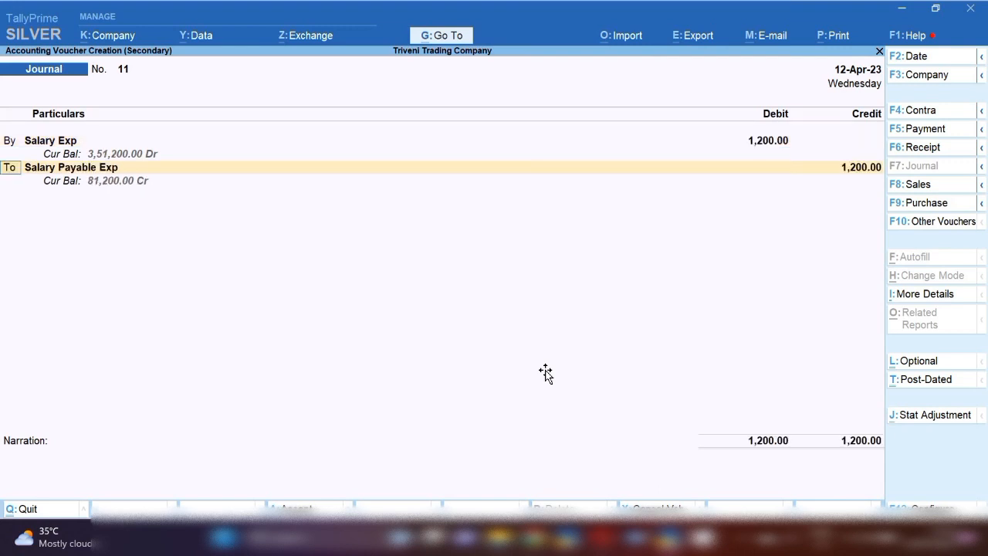
{"action": "key", "text": "Return"}
{"action": "type", "text": "Pett"}
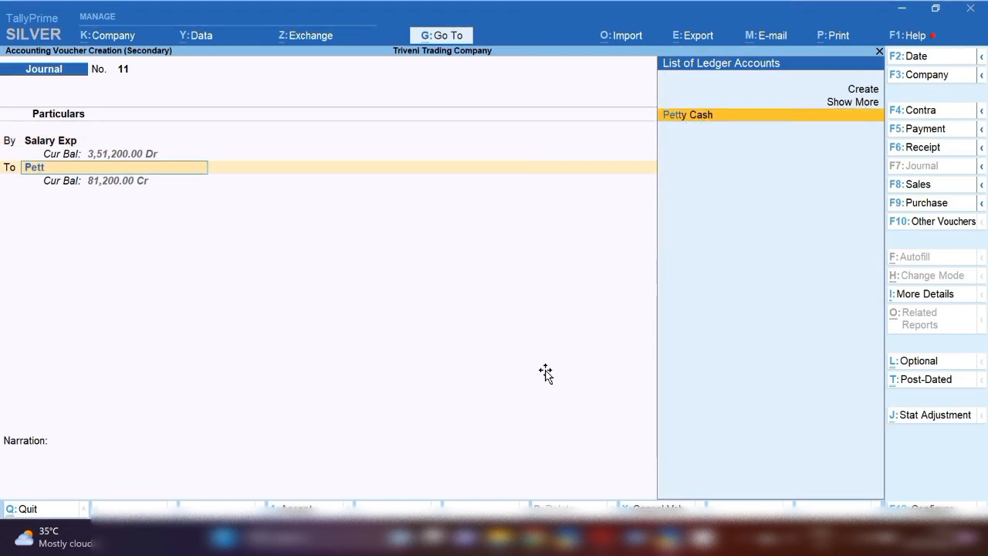
{"action": "key", "text": "Return"}
{"action": "key", "text": "Return"}
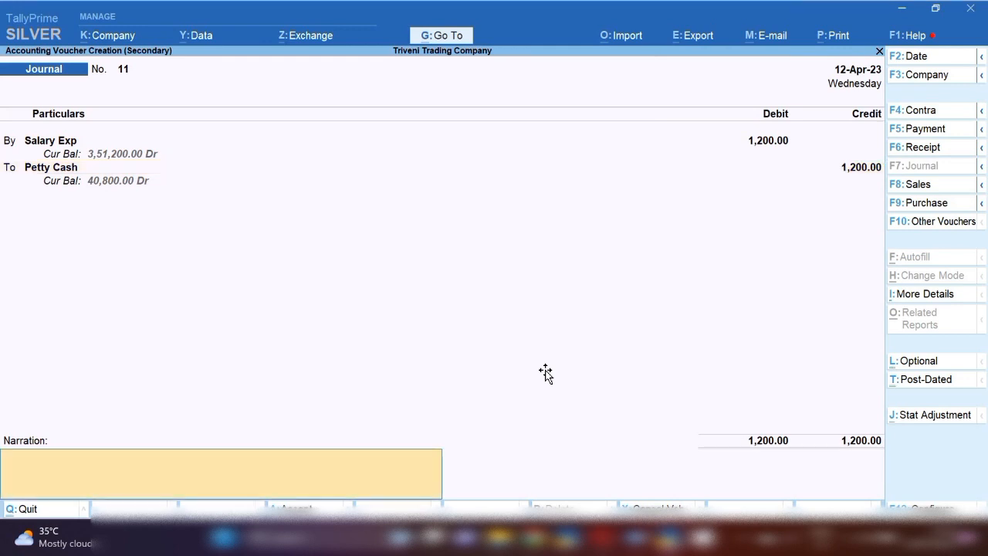
Reuse the courier narration, change it to "being cash paid for wages", and accept the journal voucher
{"action": "type", "text": "being cash paid for courier"}
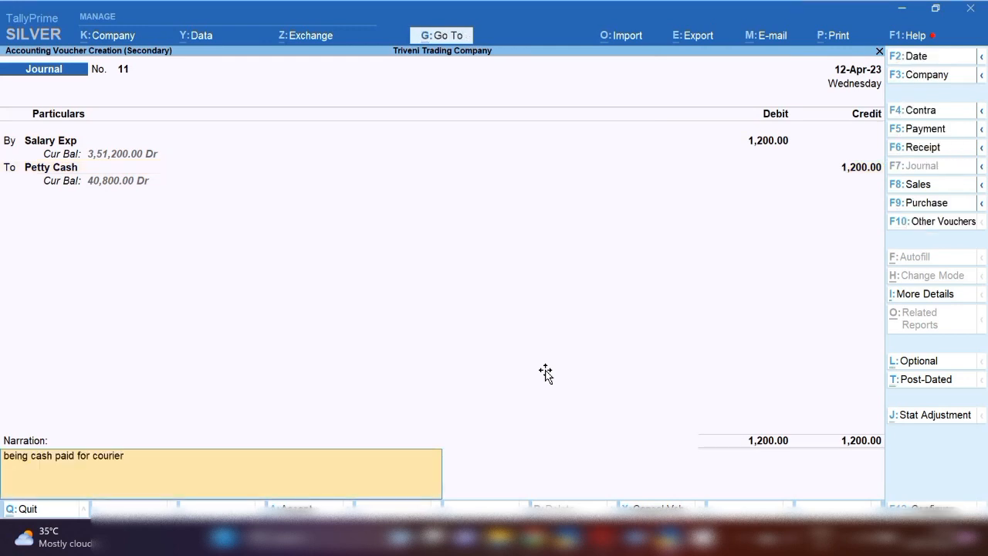
{"action": "key", "text": "BackSpace"}
{"action": "key", "text": "BackSpace"}
{"action": "key", "text": "BackSpace"}
{"action": "key", "text": "BackSpace"}
{"action": "key", "text": "BackSpace"}
{"action": "key", "text": "BackSpace"}
{"action": "type", "text": "a"}
{"action": "key", "text": "BackSpace"}
{"action": "type", "text": "wages"}
{"action": "key", "text": "Return"}
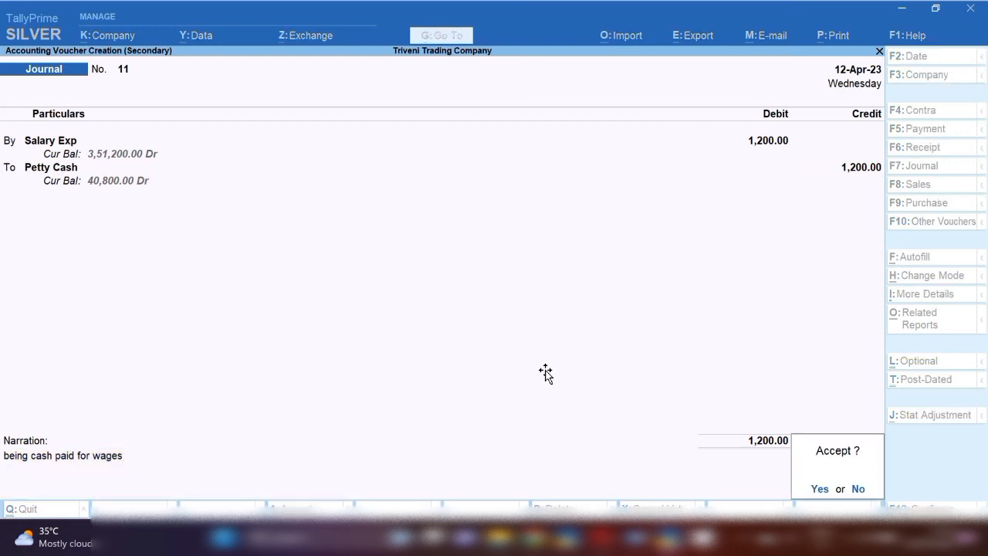
{"action": "key", "text": "Return"}
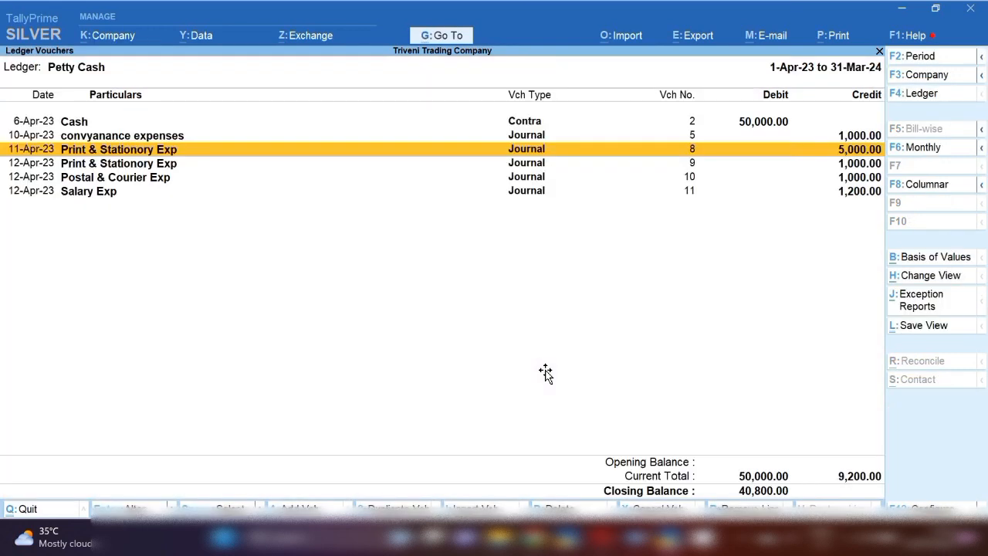
Check the listed stationery payment in Word, and add a journal voucher dated 13-Apr-23 after the last Petty Cash entry
{"action": "key", "text": "alt+Tab"}
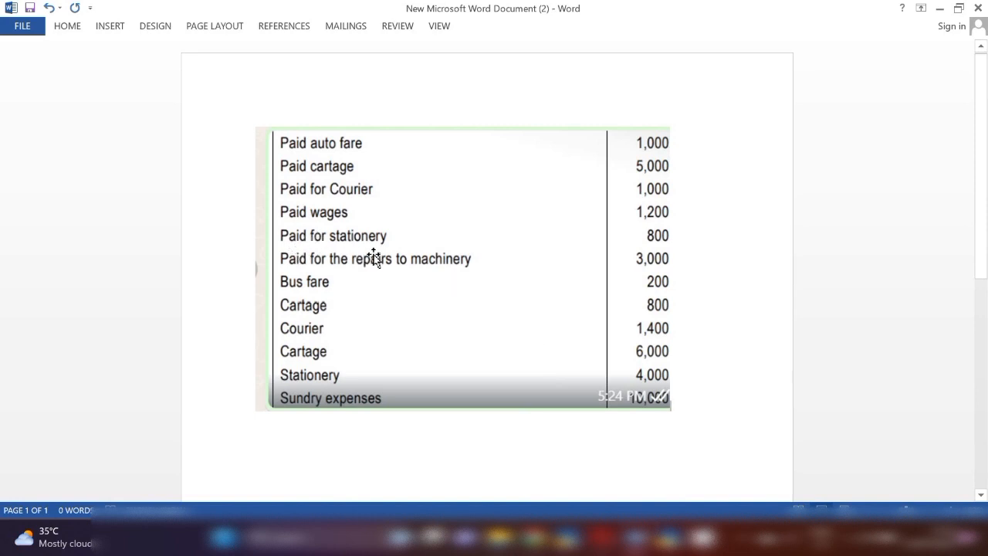
{"action": "key", "text": "alt+Tab"}
{"action": "key", "text": "Down"}
{"action": "key", "text": "Down"}
{"action": "key", "text": "Down"}
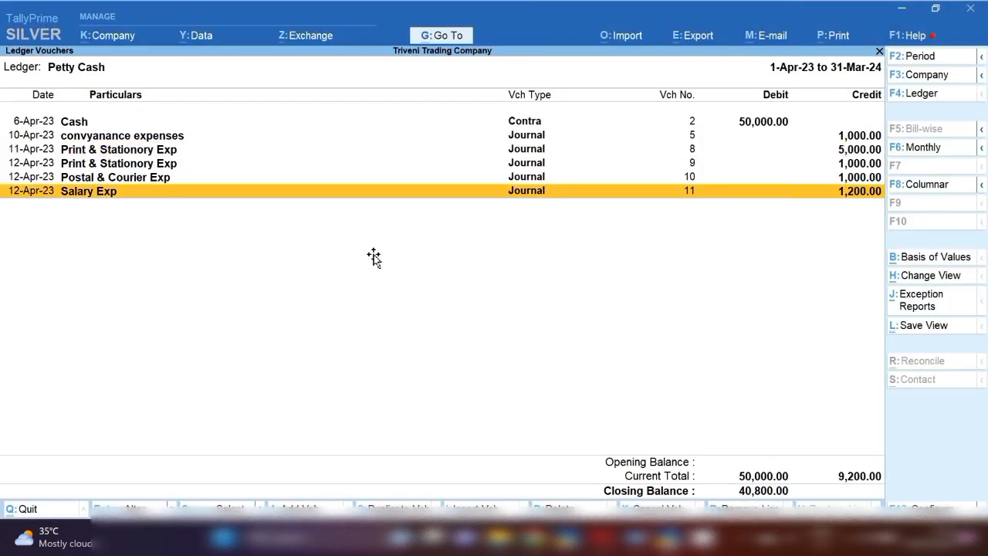
{"action": "key", "text": "alt"}
{"action": "key", "text": "alt+a"}
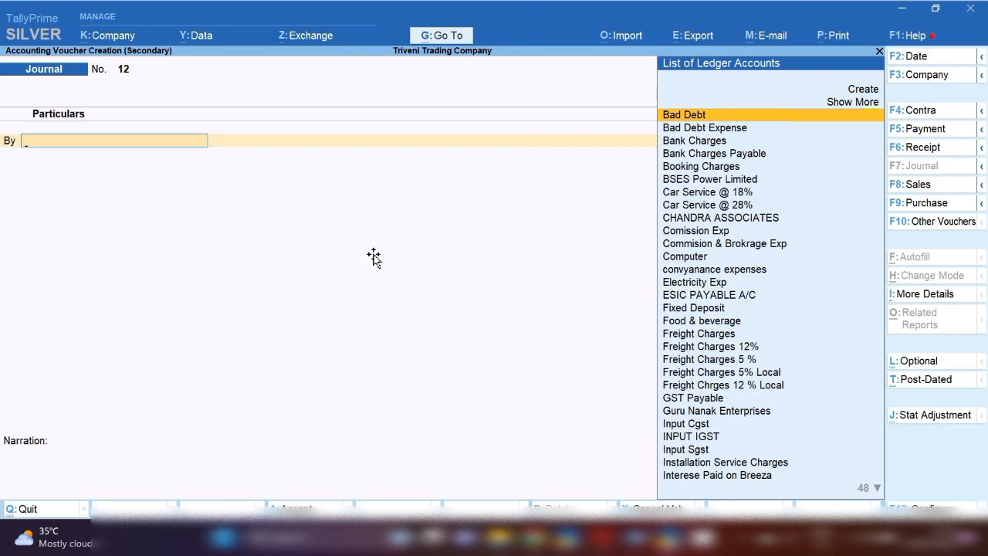
{"action": "key", "text": "F2"}
{"action": "key", "text": "Return"}
Debit Print & Stationory Exp 800 for the stationery and credit Petty Cash with the same amount
{"action": "type", "text": "pa"}
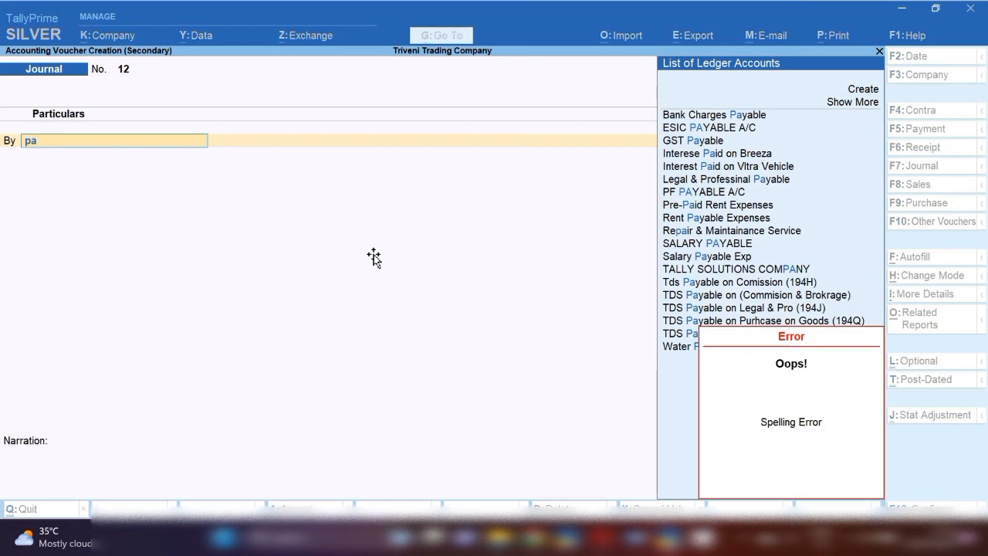
{"action": "type", "text": "i"}
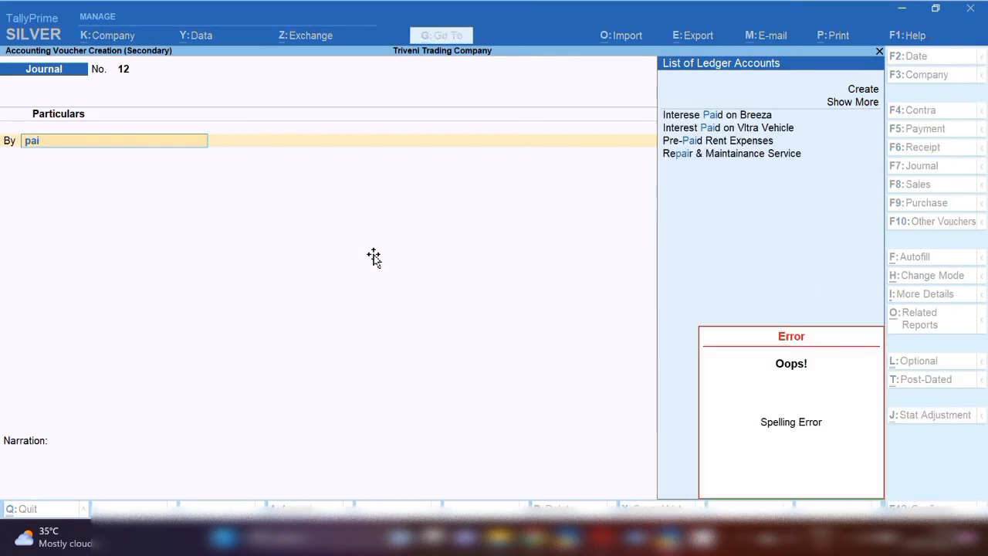
{"action": "key", "text": "BackSpace"}
{"action": "key", "text": "BackSpace"}
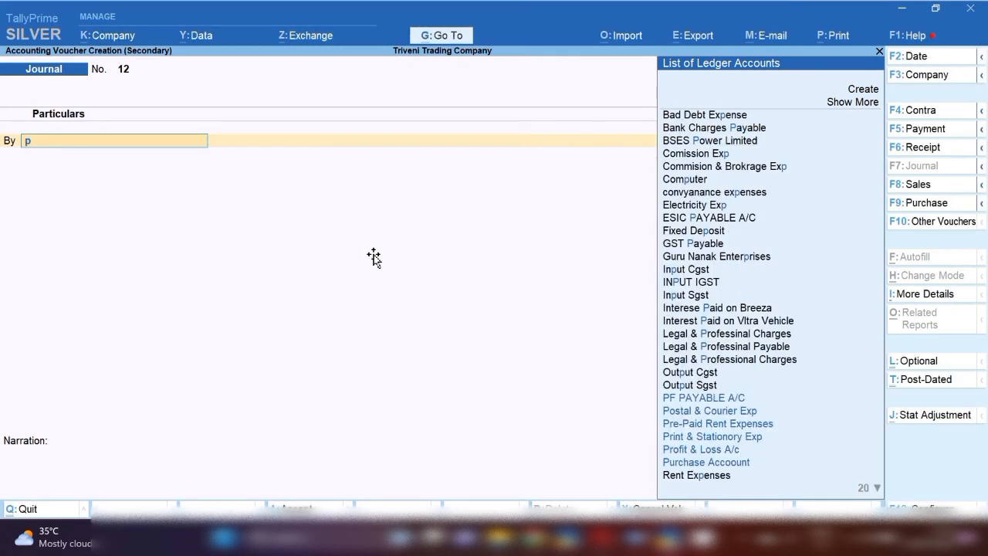
{"action": "type", "text": "rint"}
{"action": "key", "text": "Return"}
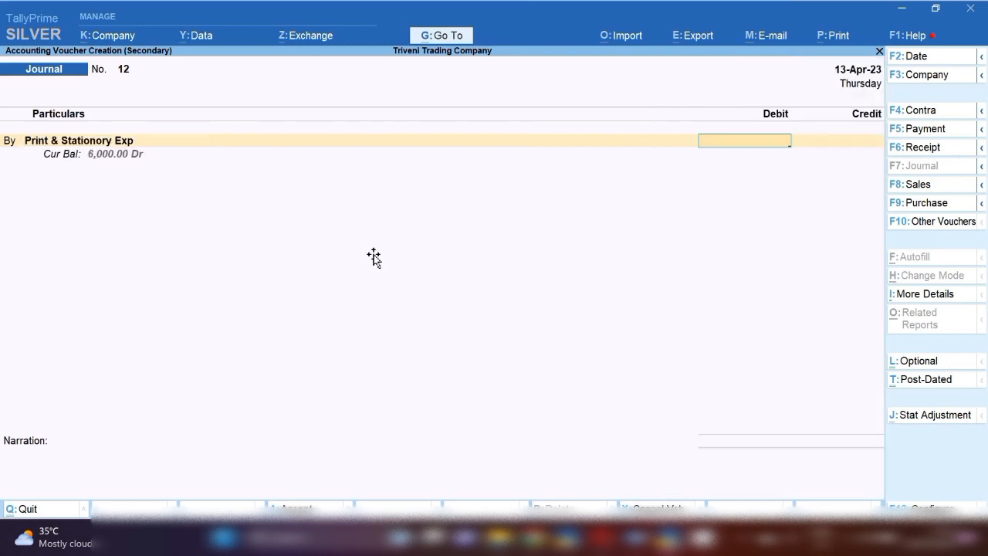
{"action": "type", "text": "800"}
{"action": "key", "text": "Return"}
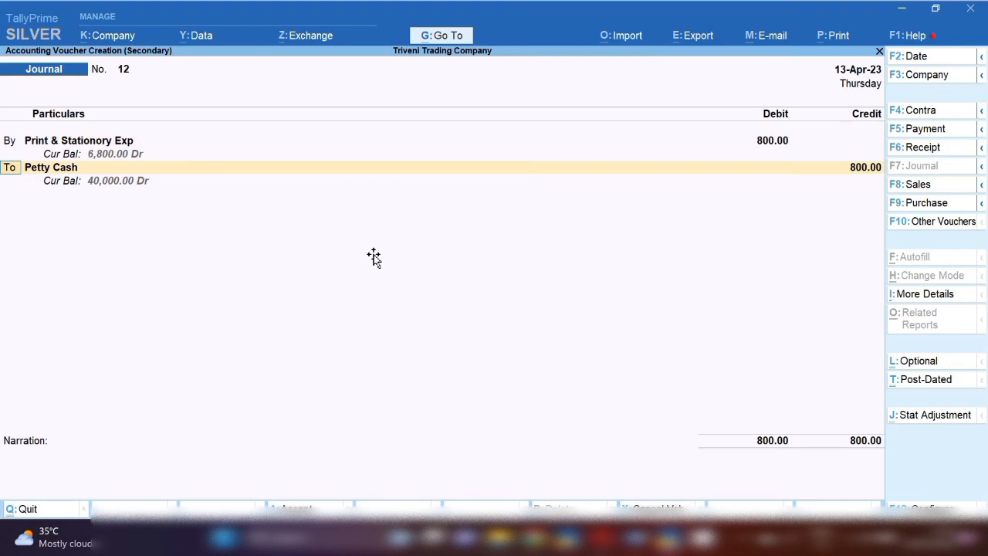
{"action": "key", "text": "Return"}
{"action": "key", "text": "Return"}
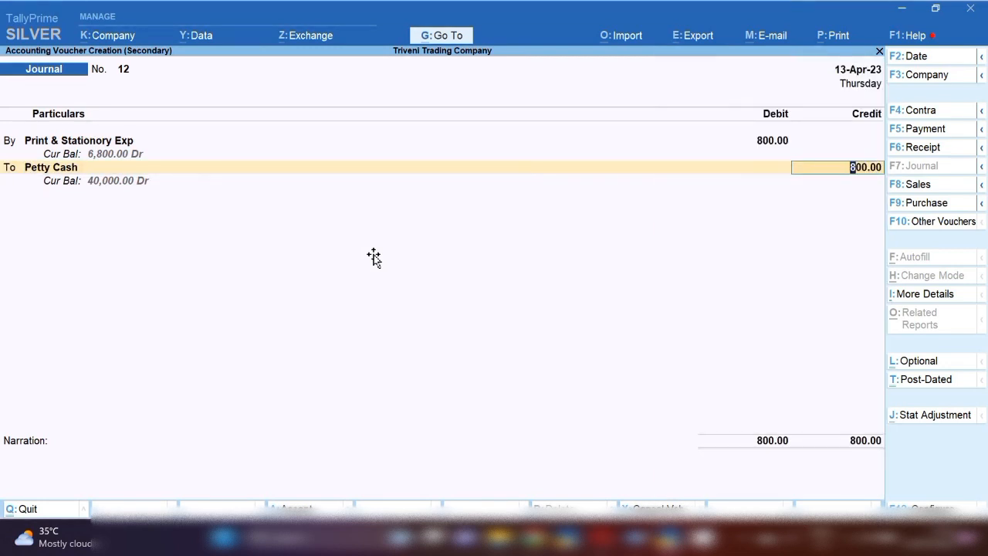
{"action": "key", "text": "Return"}
Reuse the previous wages narration, trim its ending, and accept the stationery journal voucher
{"action": "key", "text": "ctrl+alt+v"}
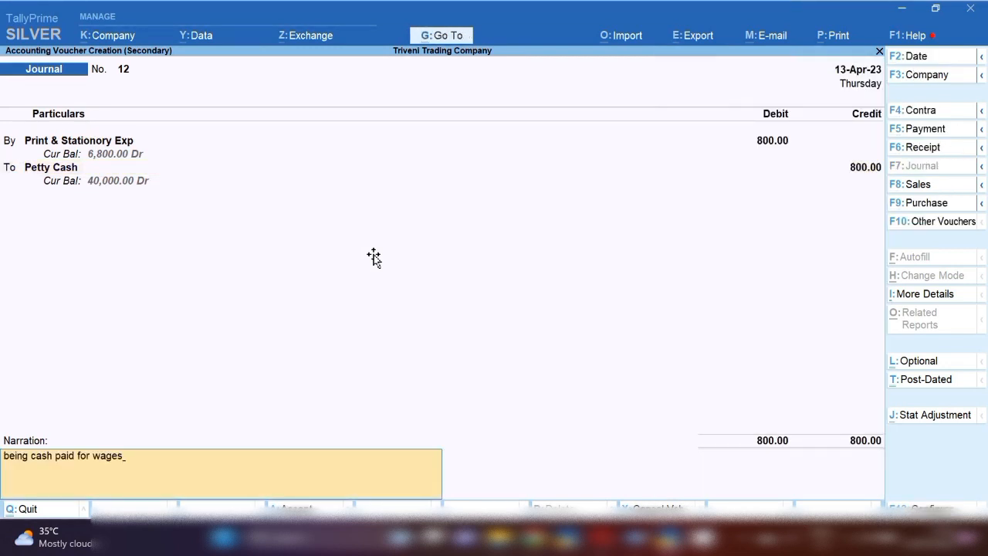
{"action": "key", "text": "BackSpace"}
{"action": "key", "text": "BackSpace"}
{"action": "key", "text": "BackSpace"}
{"action": "key", "text": "BackSpace"}
{"action": "key", "text": "BackSpace"}
{"action": "key", "text": "Return"}
{"action": "key", "text": "Return"}
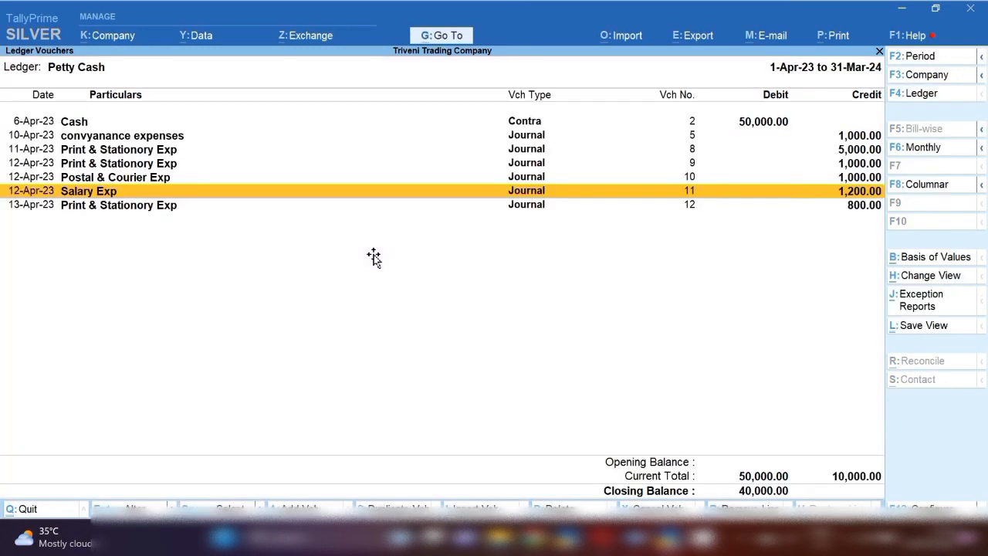
Check the listed machinery repairs payment in Word, and add a journal voucher dated 15-Apr-23 from the Petty Cash ledger
{"action": "key", "text": "alt+Tab"}
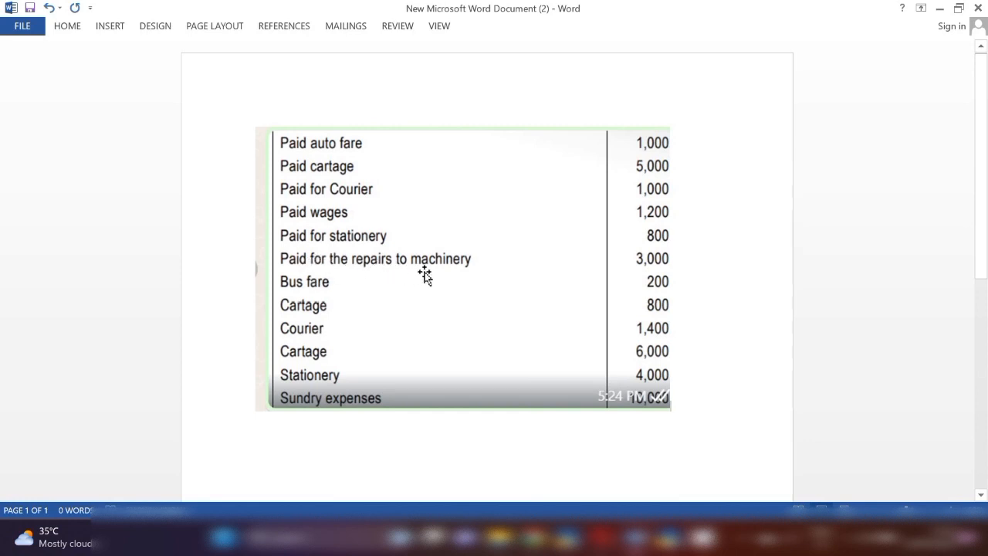
{"action": "key", "text": "alt+Tab"}
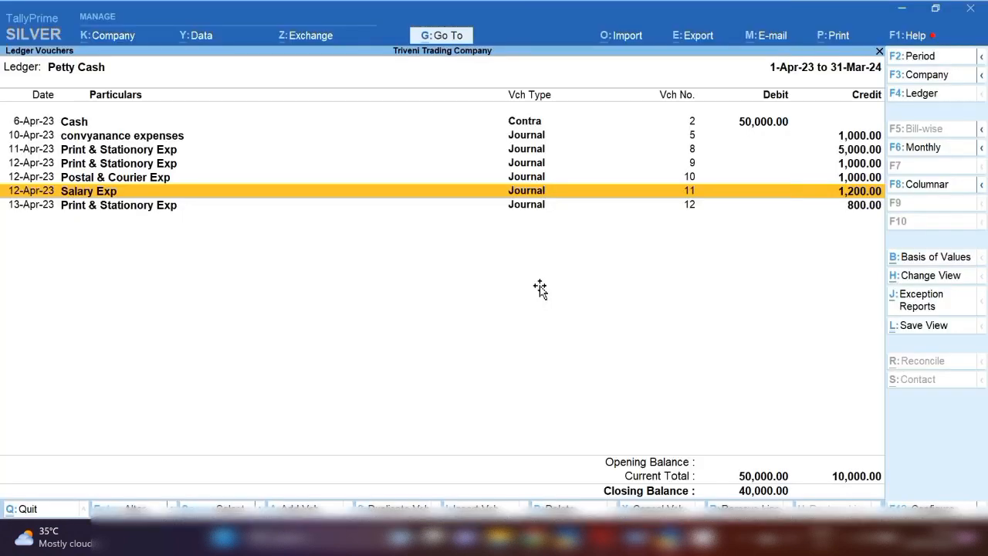
{"action": "key", "text": "alt+a"}
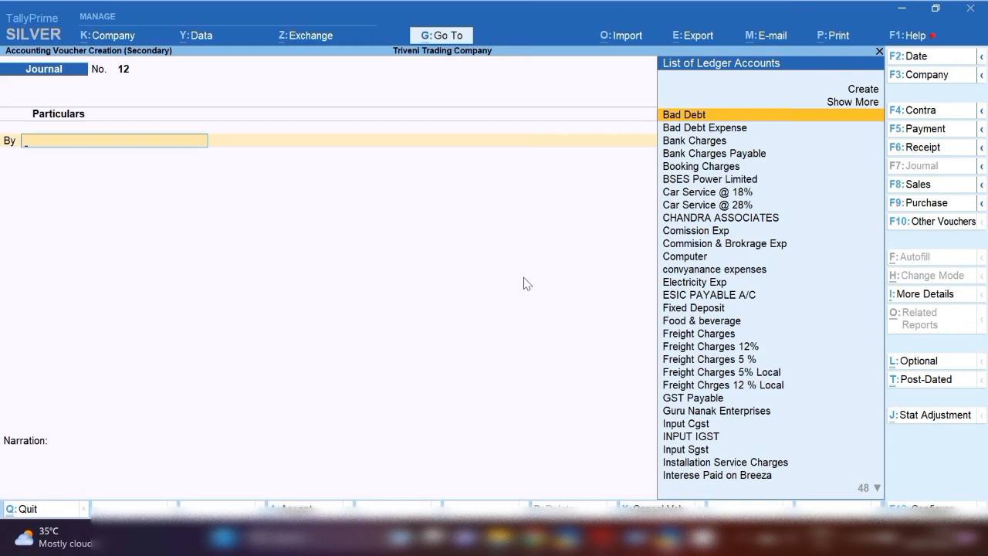
{"action": "key", "text": "F2"}
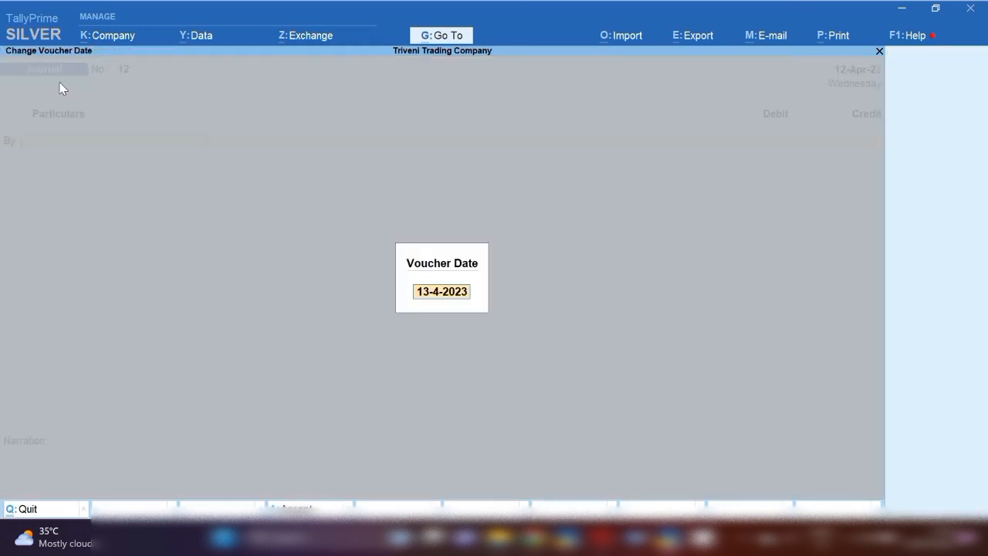
{"action": "type", "text": "14.5"}
{"action": "key", "text": "BackSpace"}
{"action": "key", "text": "BackSpace"}
{"action": "key", "text": "BackSpace"}
{"action": "type", "text": "5.4"}
{"action": "key", "text": "Return"}
Debit Repair & Maintainance Service with the listed 3,000 and credit Petty Cash with the same amount
{"action": "type", "text": "Repa"}
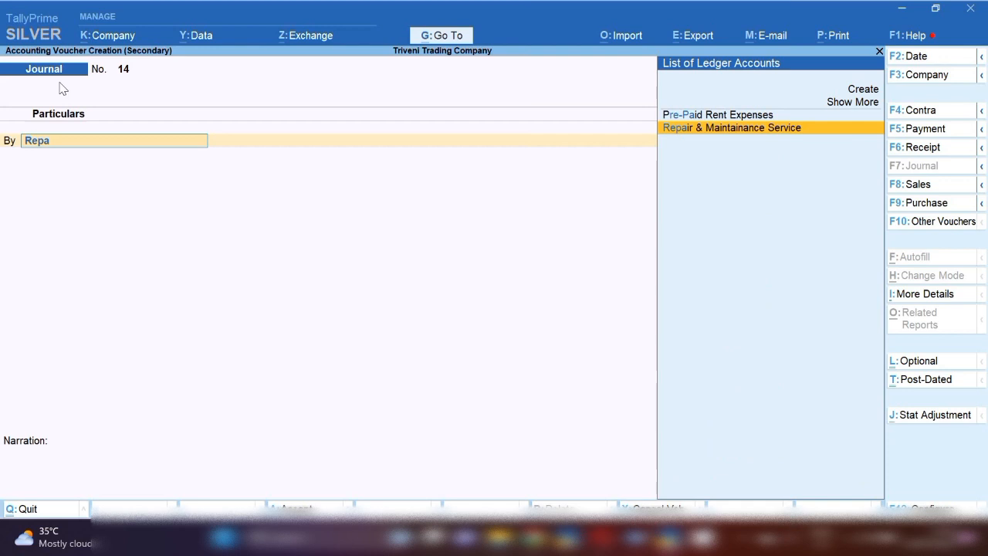
{"action": "key", "text": "Return"}
{"action": "key", "text": "alt+Tab"}
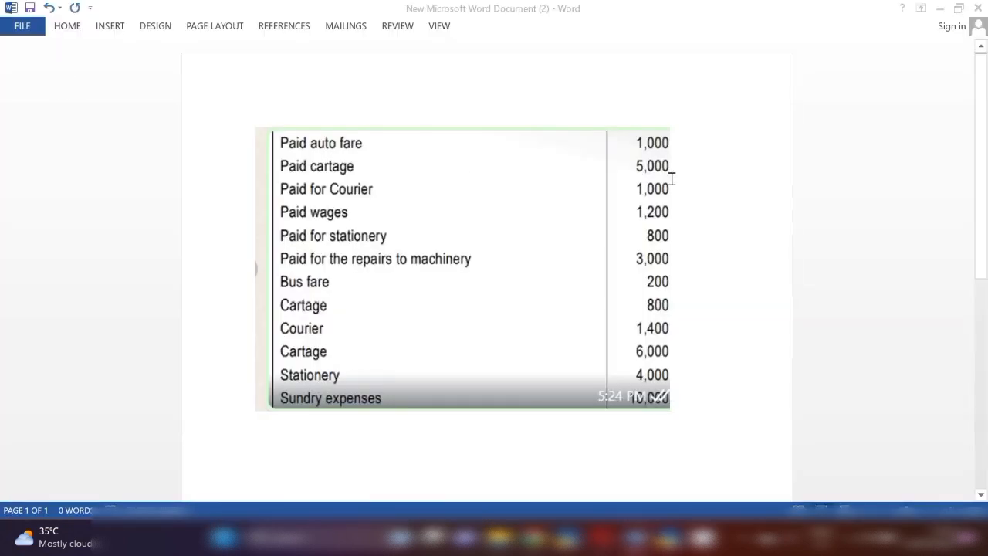
{"action": "key", "text": "alt+Tab"}
{"action": "type", "text": "3000"}
{"action": "key", "text": "Return"}
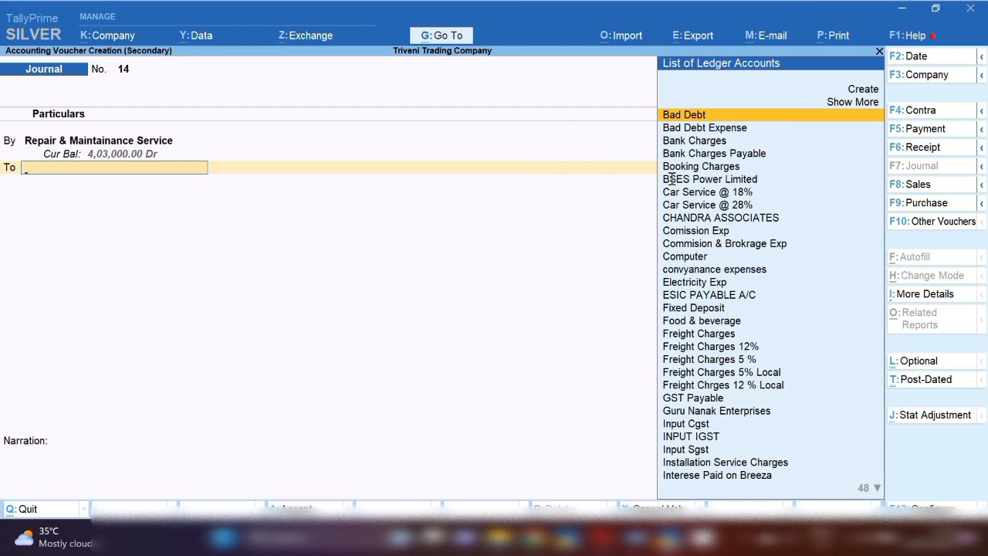
{"action": "type", "text": "pe"}
{"action": "key", "text": "Return"}
{"action": "key", "text": "Return"}
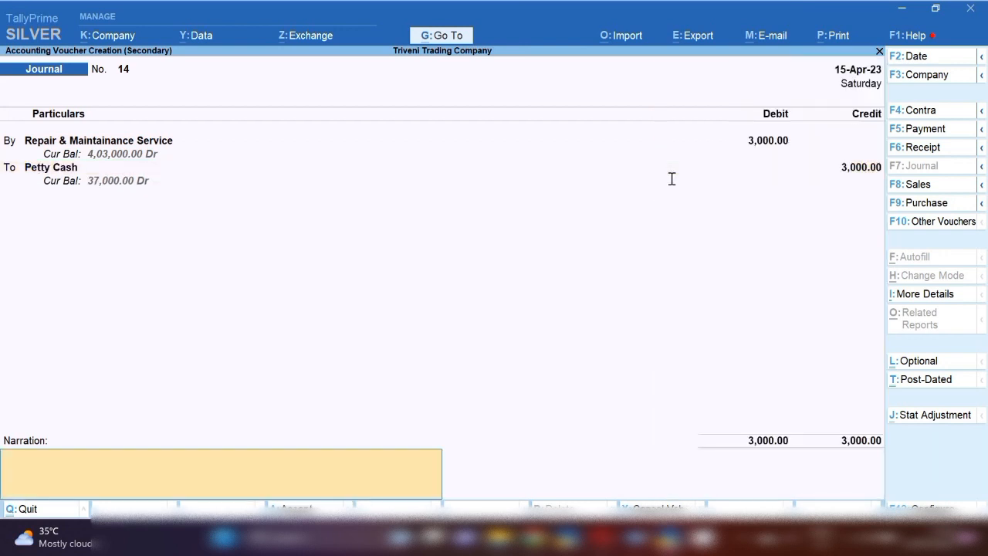
Enter the narration "being cash paid for" for the repairs payment, and accept the journal voucher
{"action": "type", "text": "being cash paid for"}
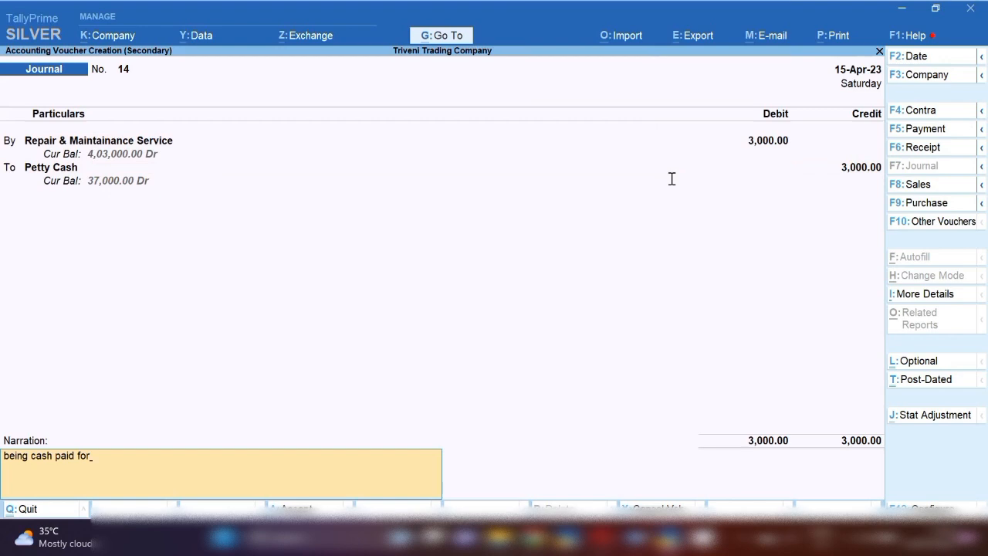
{"action": "key", "text": "Return"}
{"action": "key", "text": "Return"}
Check the remaining petty expenses in the Word list and return to the Petty Cash entries
{"action": "key", "text": "alt+Tab"}
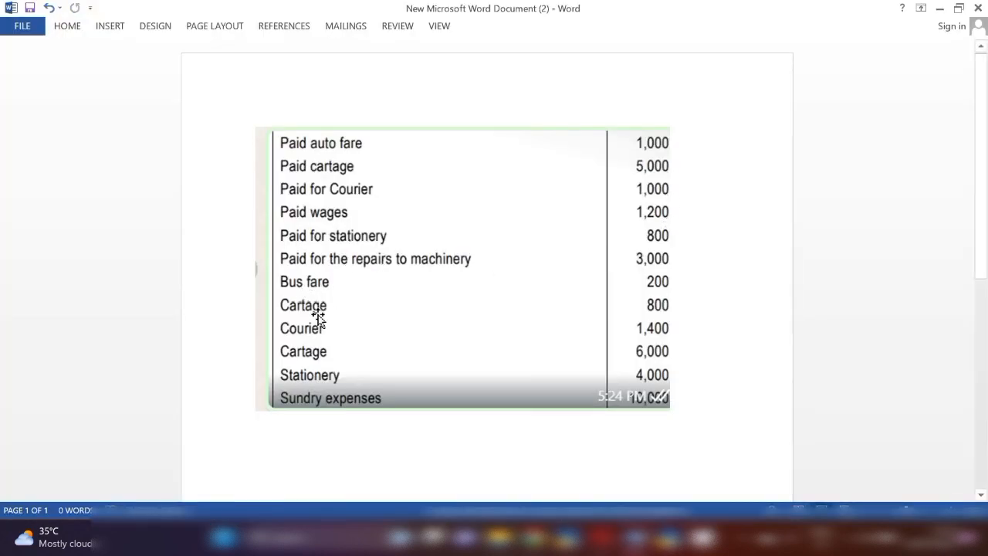
{"action": "key", "text": "alt+Tab"}
{"action": "key", "text": "alt+a"}
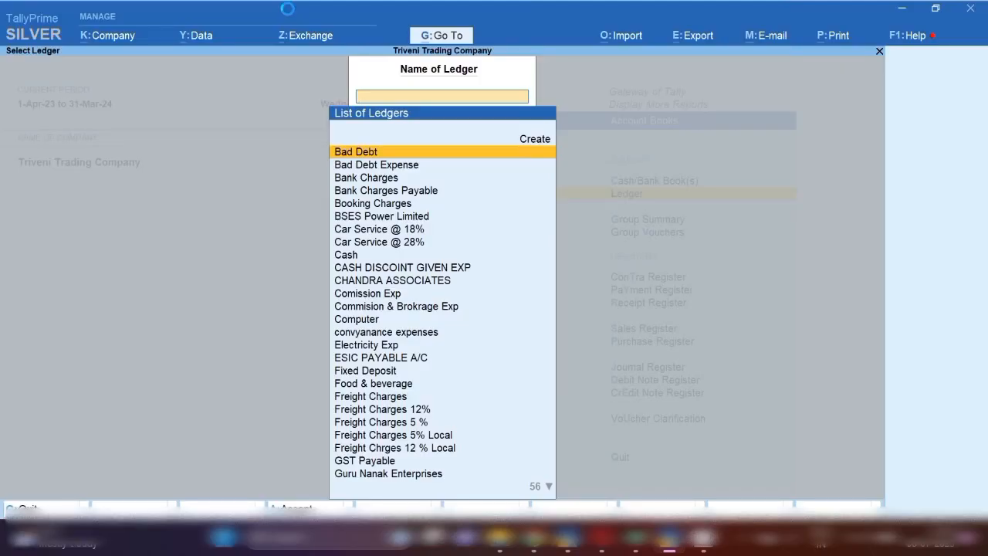
Open the RUPAM TRADING CO. ledger and add a receipt voucher dated 6-Jul-23 from it
{"action": "type", "text": "RUPA"}
{"action": "key", "text": "Return"}
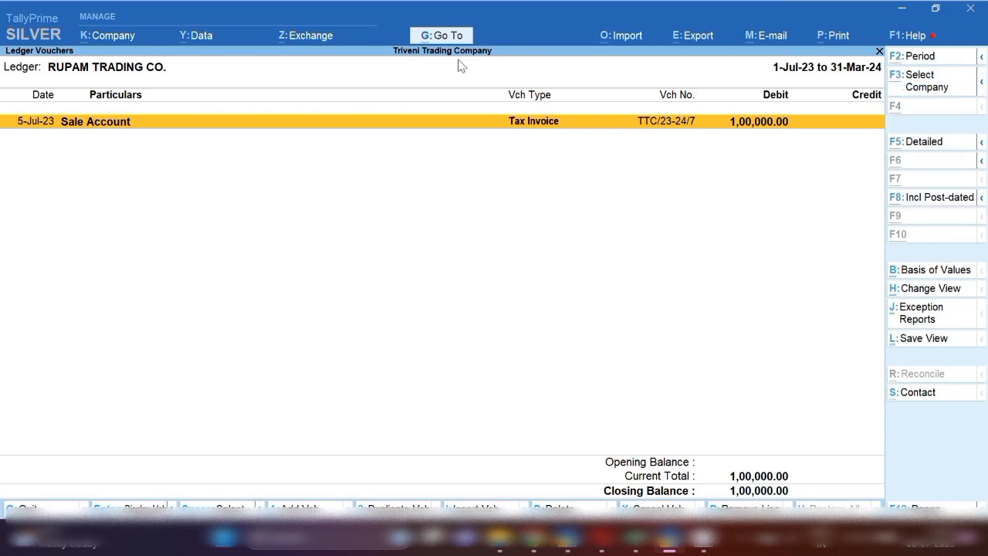
{"action": "key", "text": "alt+a"}
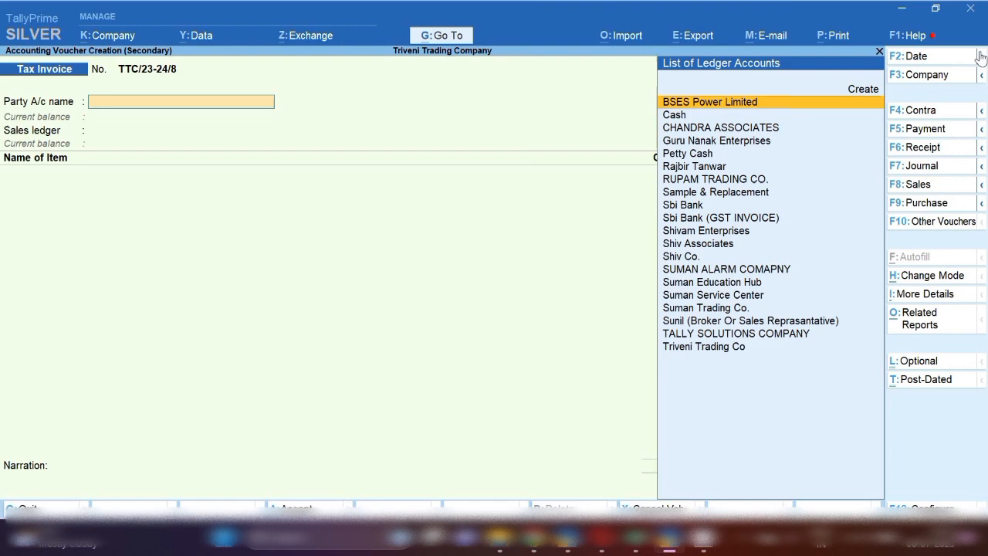
{"action": "left_click", "coordinate": [919, 154]}
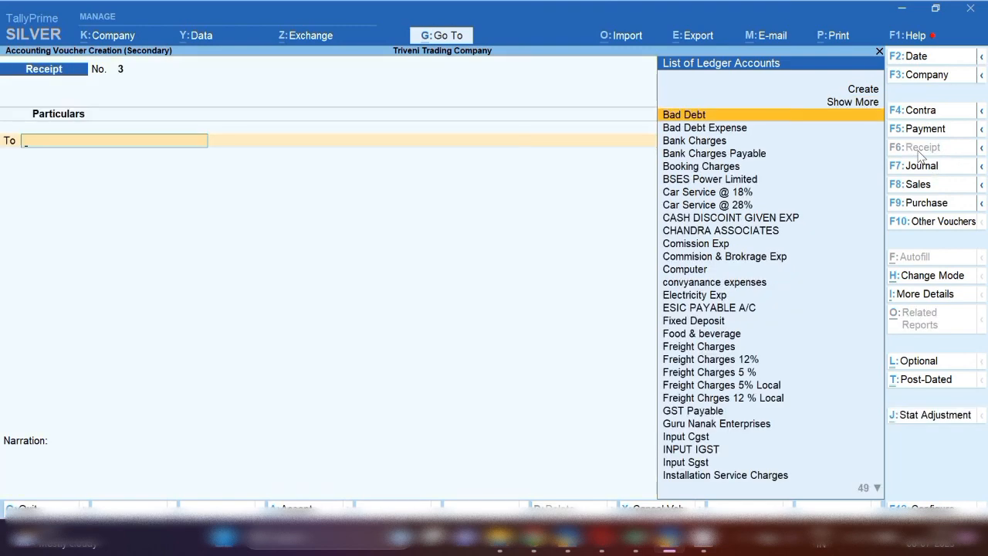
{"action": "key", "text": "F2"}
{"action": "key", "text": "Return"}
Credit RUPAM TRADING CO. 99,000 and allocate the amount as Agst Ref to pending bill TTC/23-24/7
{"action": "type", "text": "RUP"}
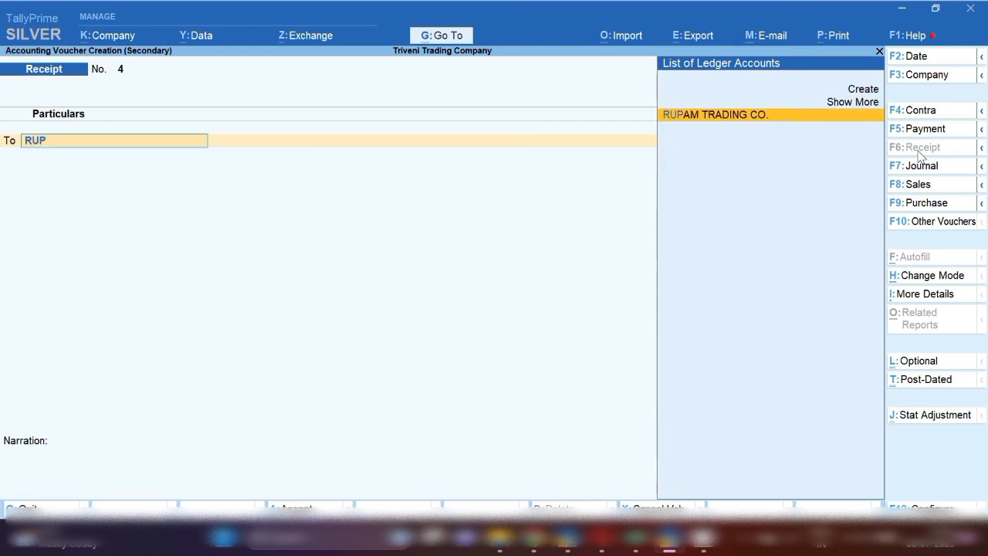
{"action": "key", "text": "Return"}
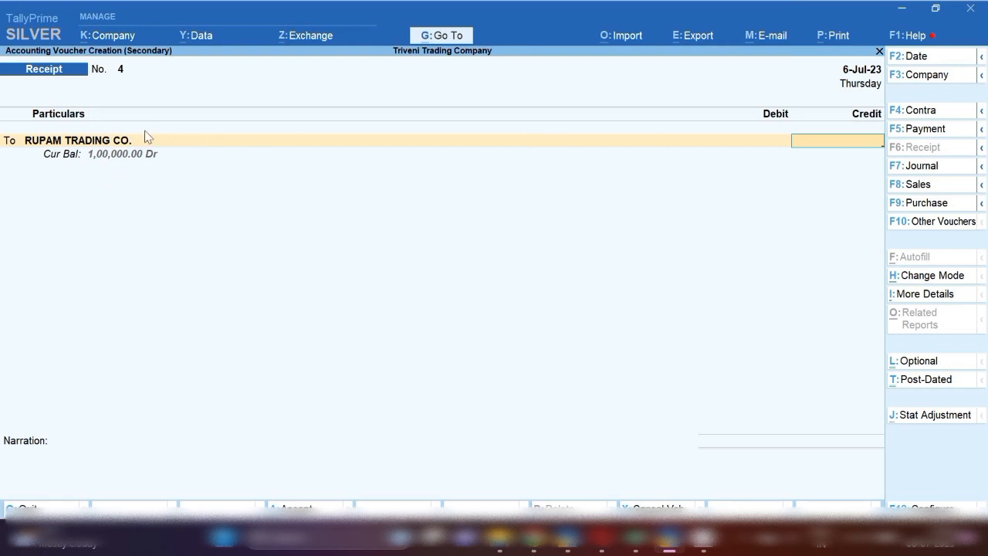
{"action": "type", "text": "99000"}
{"action": "key", "text": "Return"}
{"action": "key", "text": "Return"}
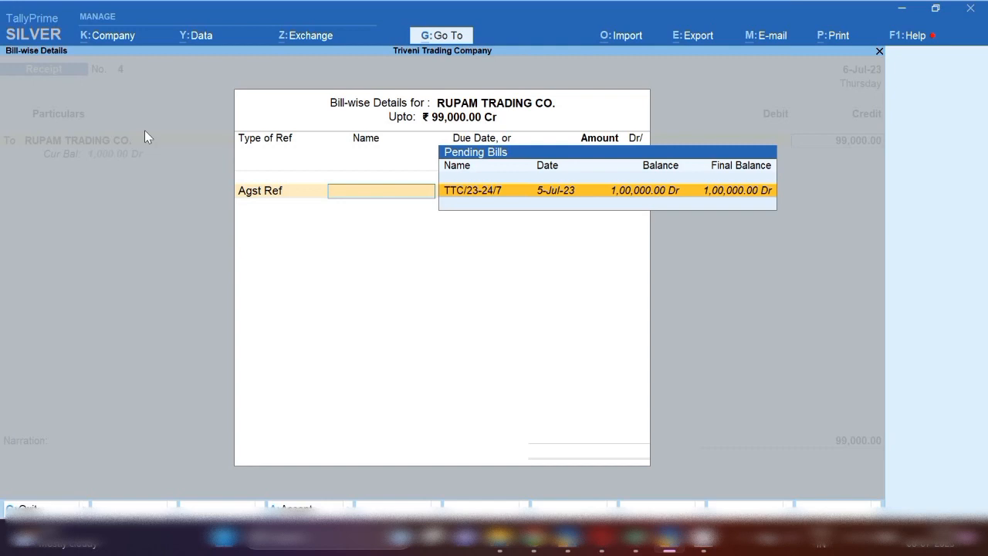
{"action": "key", "text": "Return"}
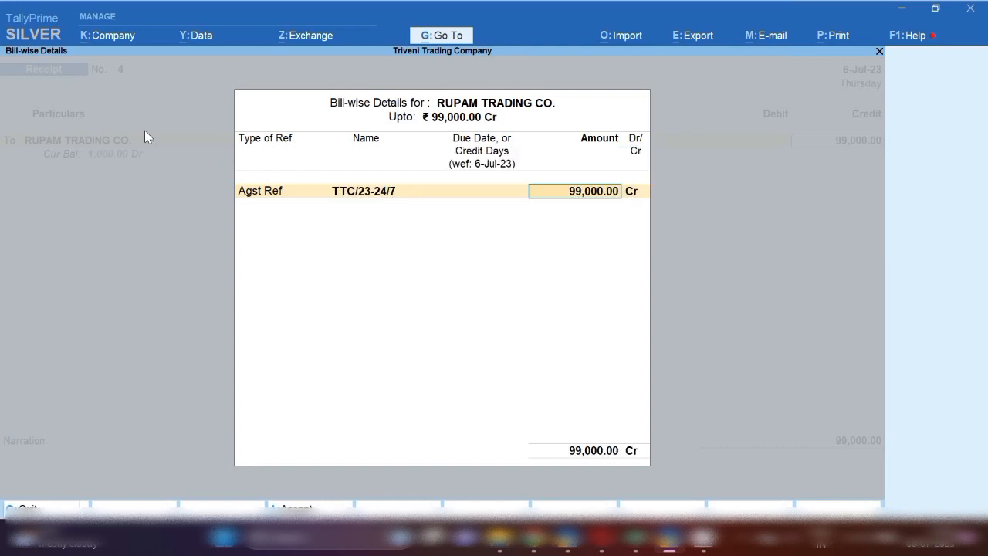
{"action": "key", "text": "Return"}
{"action": "key", "text": "Return"}
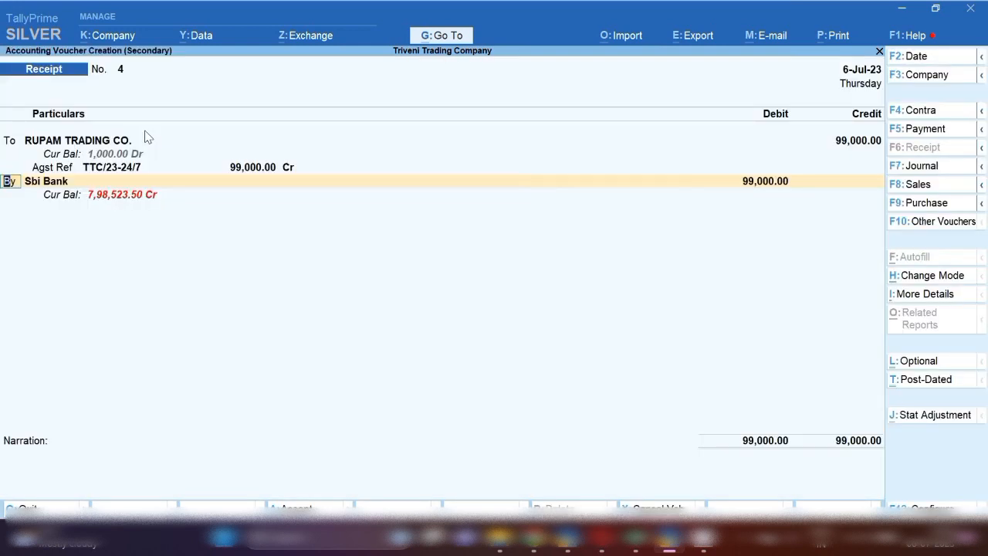
Debit Sbi Bank 99,000 with a Cheque/DD allocation dated 6-Jul-23, and accept the receipt voucher
{"action": "key", "text": "Return"}
{"action": "key", "text": "Return"}
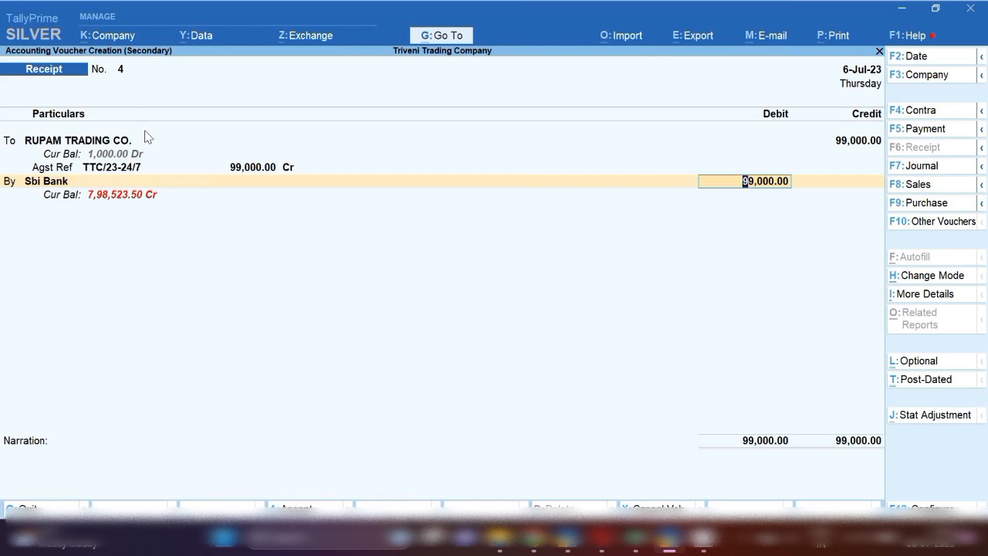
{"action": "key", "text": "Return"}
{"action": "key", "text": "Return"}
{"action": "key", "text": "Return"}
{"action": "key", "text": "Return"}
{"action": "key", "text": "Return"}
{"action": "key", "text": "Return"}
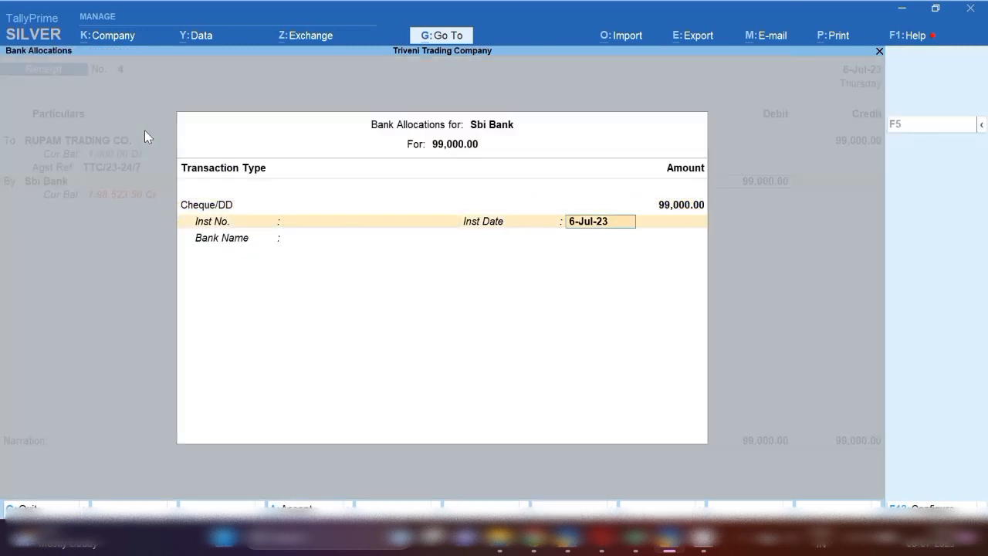
{"action": "key", "text": "Return"}
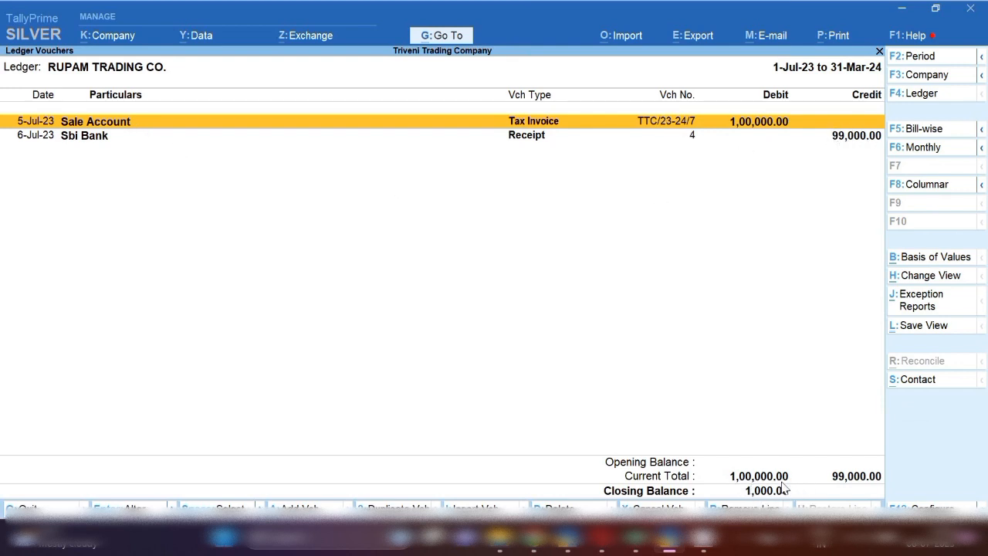
Add a journal voucher dated 6-Jul-23 from the customer's ledger, with CASH DISCOINT GIVEN EXP as the debit account
{"action": "key", "text": "Down"}
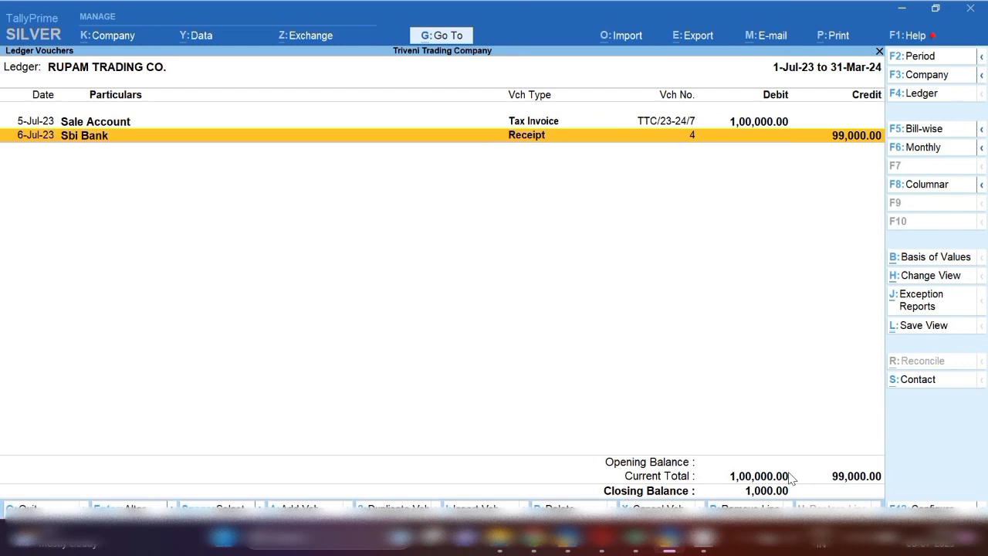
{"action": "key", "text": "alt+a"}
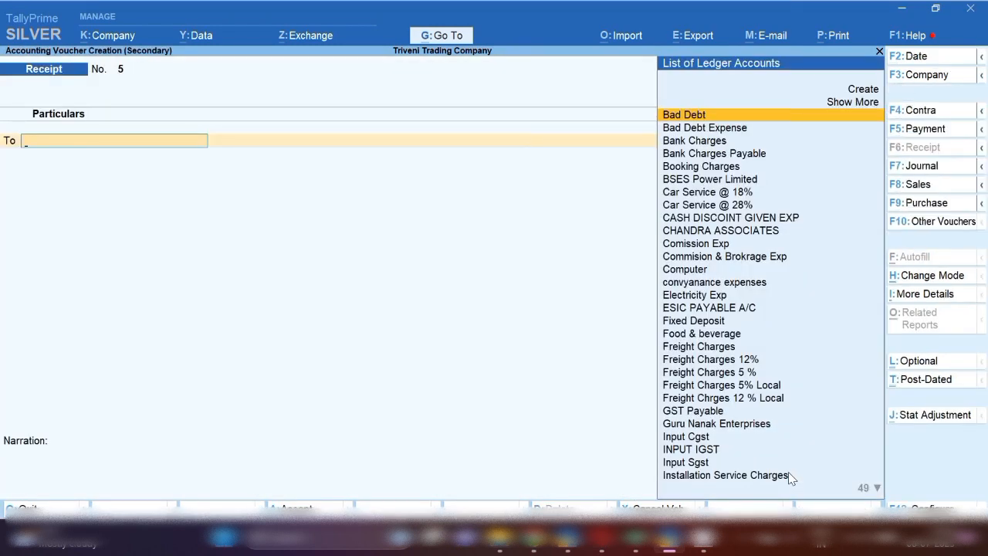
{"action": "left_click", "coordinate": [926, 168]}
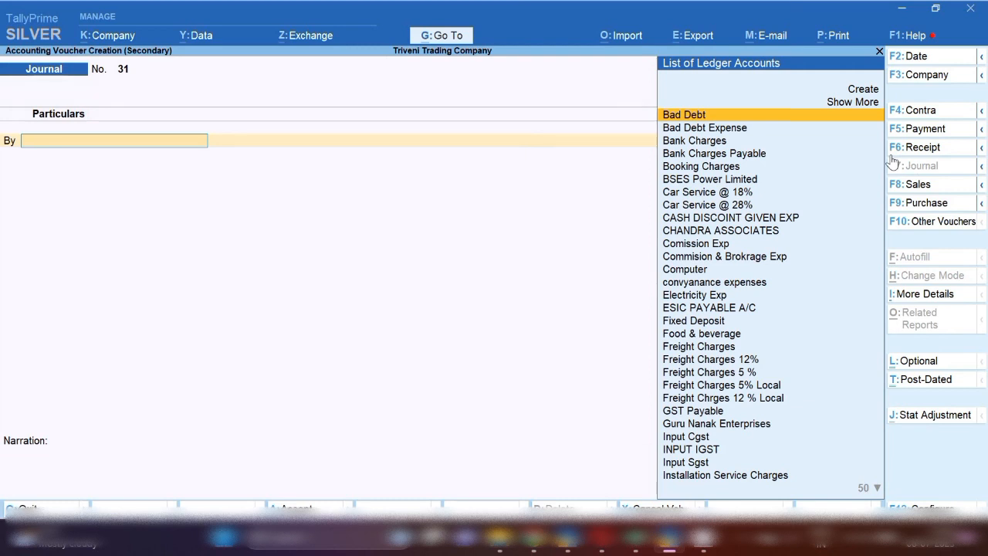
{"action": "type", "text": "DIS"}
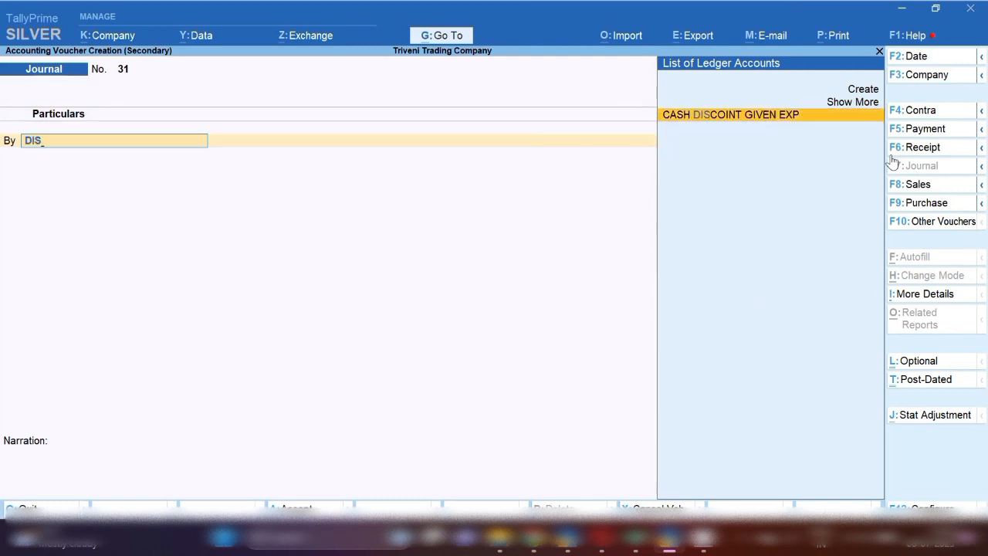
{"action": "key", "text": "Return"}
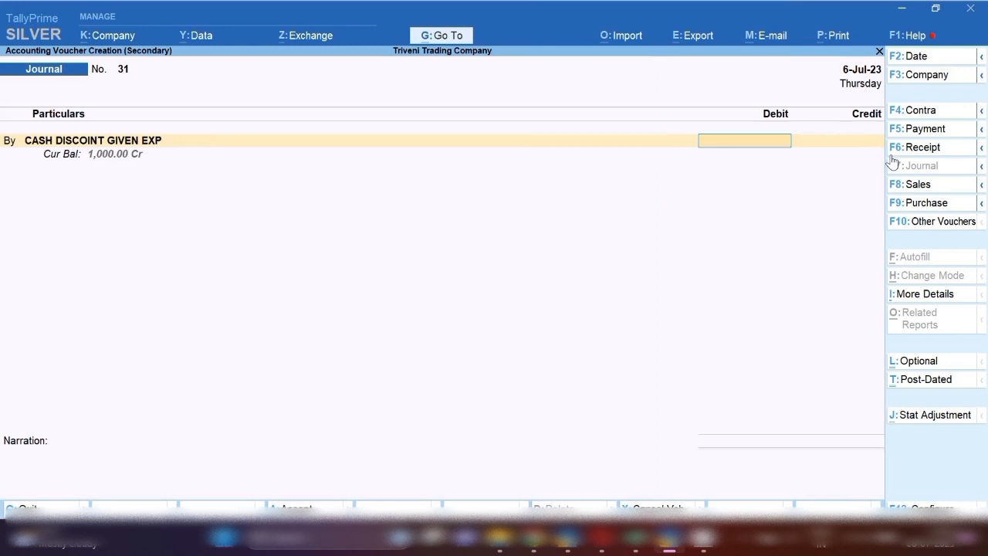
Check the group and GST settings in the CASH DISCOINT GIVEN EXP ledger master and return to the journal's debit amount
{"action": "key", "text": "BackSpace"}
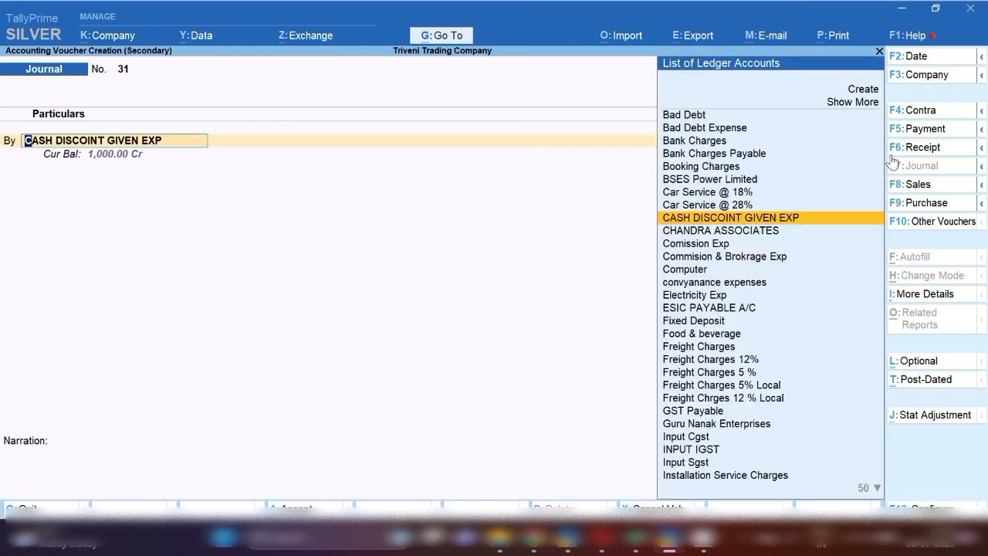
{"action": "key", "text": "ctrl+Return"}
{"action": "key", "text": "Return"}
{"action": "key", "text": "Return"}
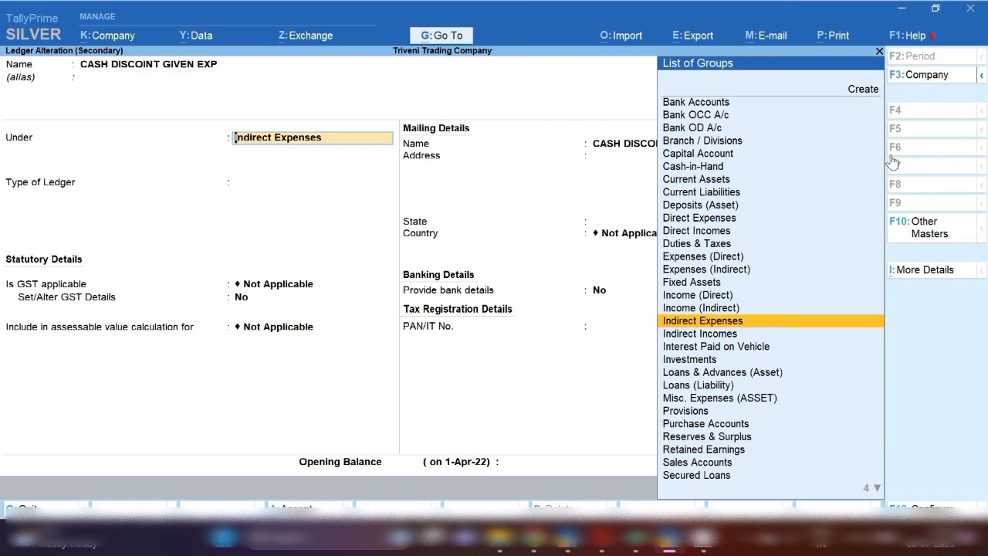
{"action": "key", "text": "Return"}
{"action": "key", "text": "Return"}
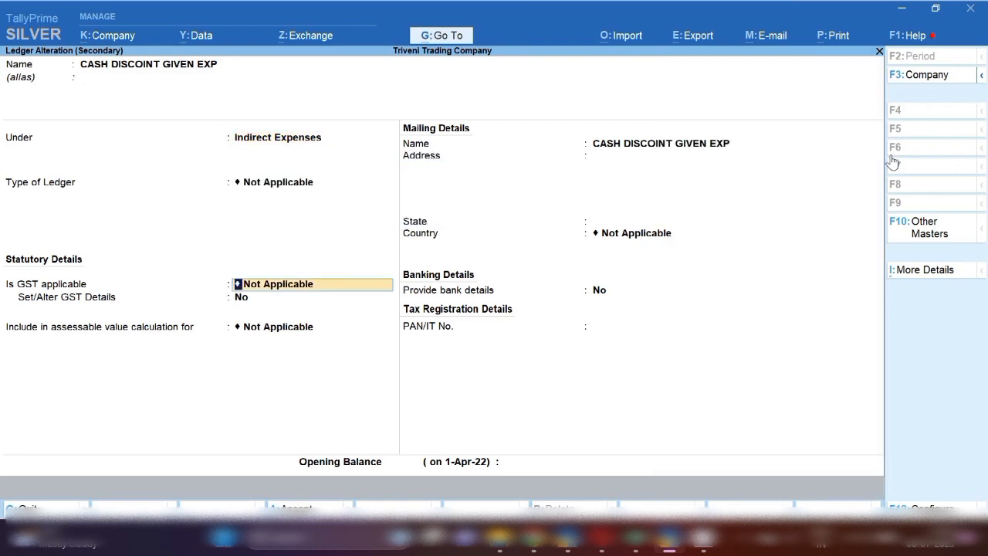
{"action": "key", "text": "Return"}
{"action": "key", "text": "Escape"}
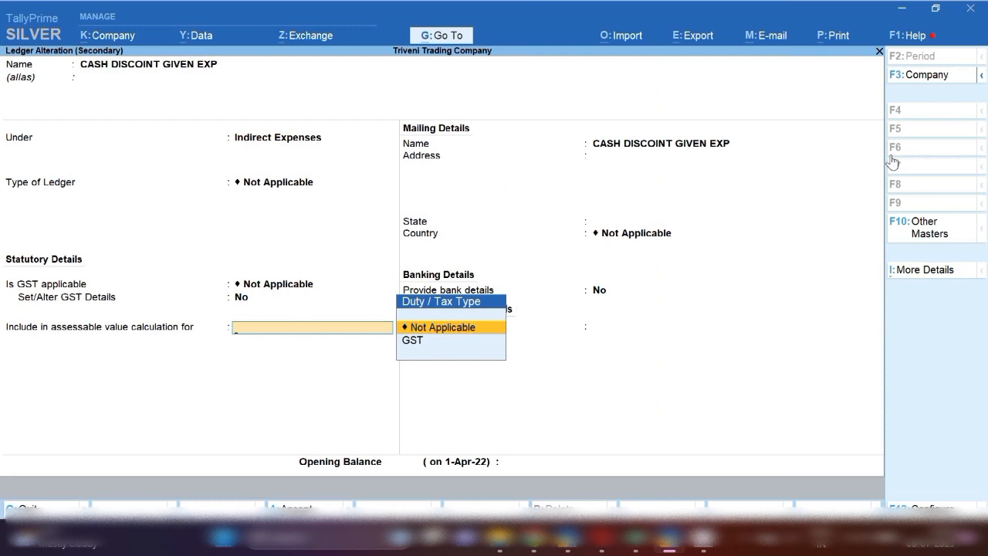
{"action": "key", "text": "Escape"}
{"action": "key", "text": "Return"}
{"action": "key", "text": "Return"}
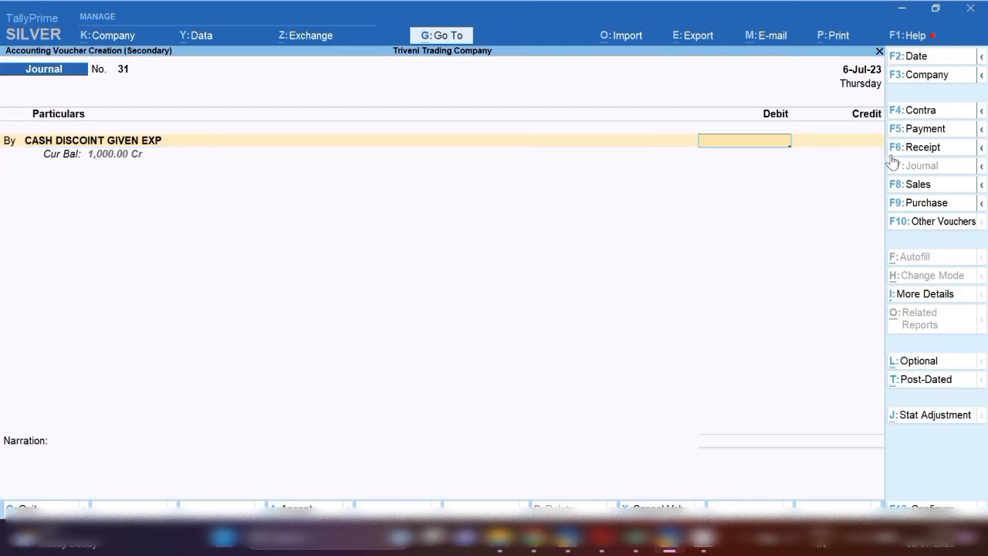
Debit the cash discount ledger 1,000 and credit RUPAM TRADING CO. 1,000
{"action": "type", "text": "1000"}
{"action": "key", "text": "Return"}
{"action": "key", "text": "Return"}
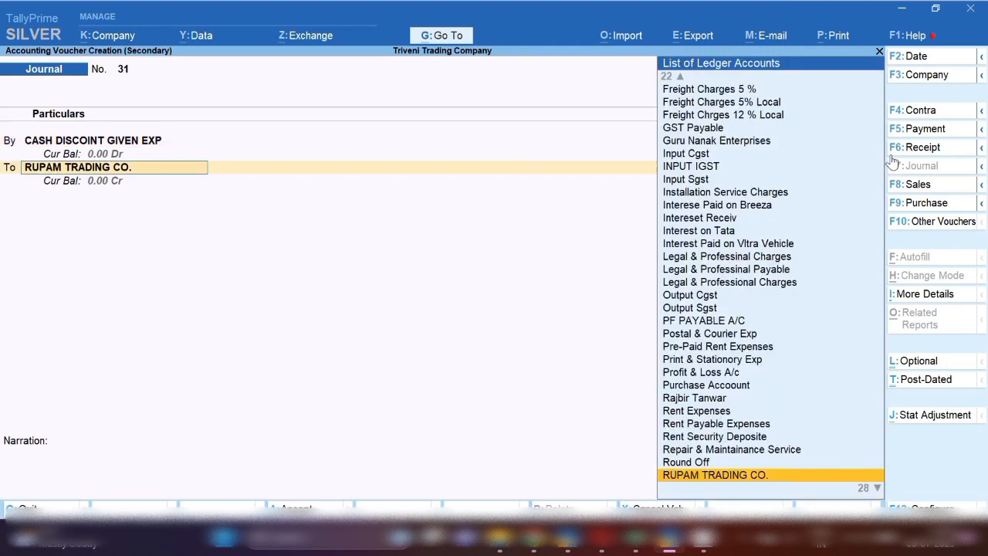
{"action": "key", "text": "Return"}
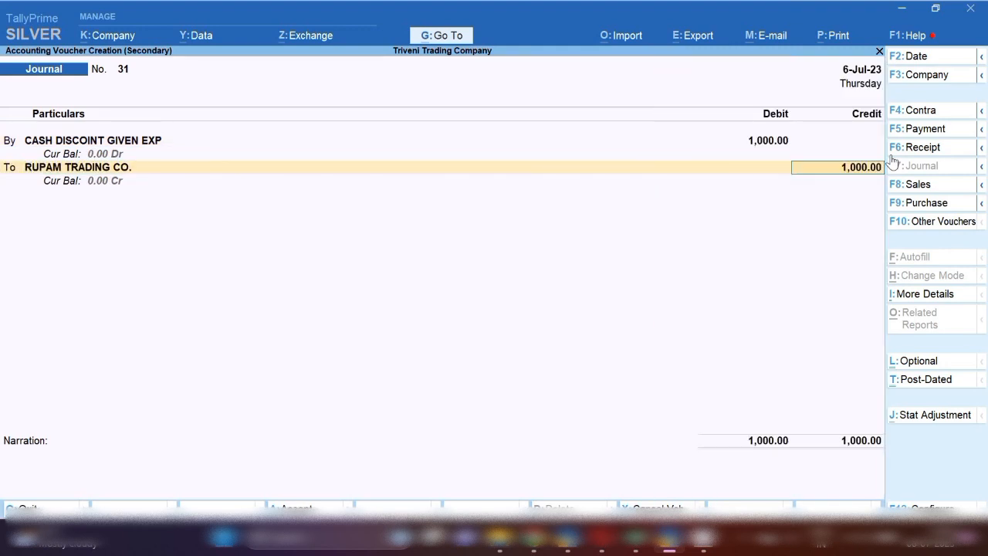
{"action": "key", "text": "Return"}
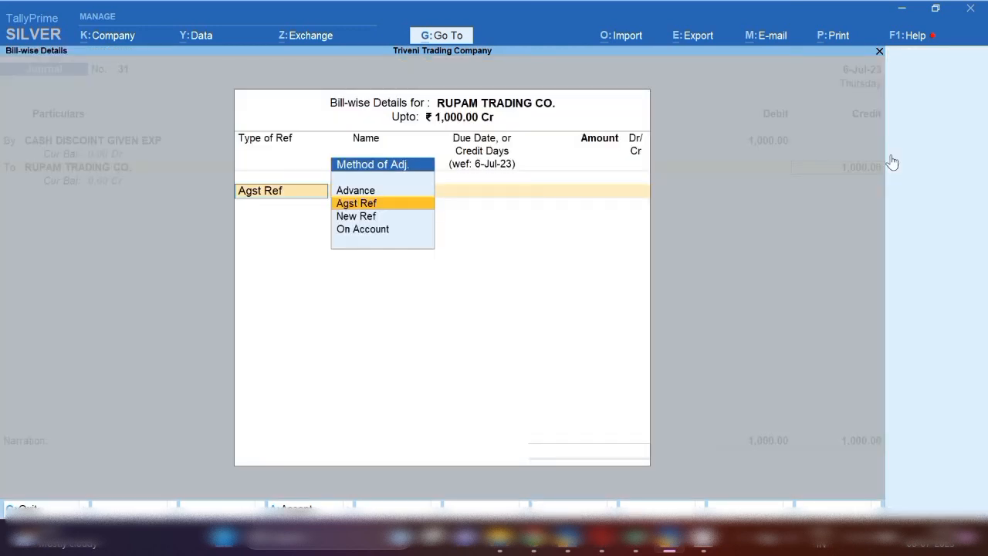
Allocate the customer's 1,000 credit as New Ref and accept the journal voucher without a narration
{"action": "key", "text": "Down"}
{"action": "key", "text": "Return"}
{"action": "key", "text": "Return"}
{"action": "key", "text": "Return"}
{"action": "key", "text": "Return"}
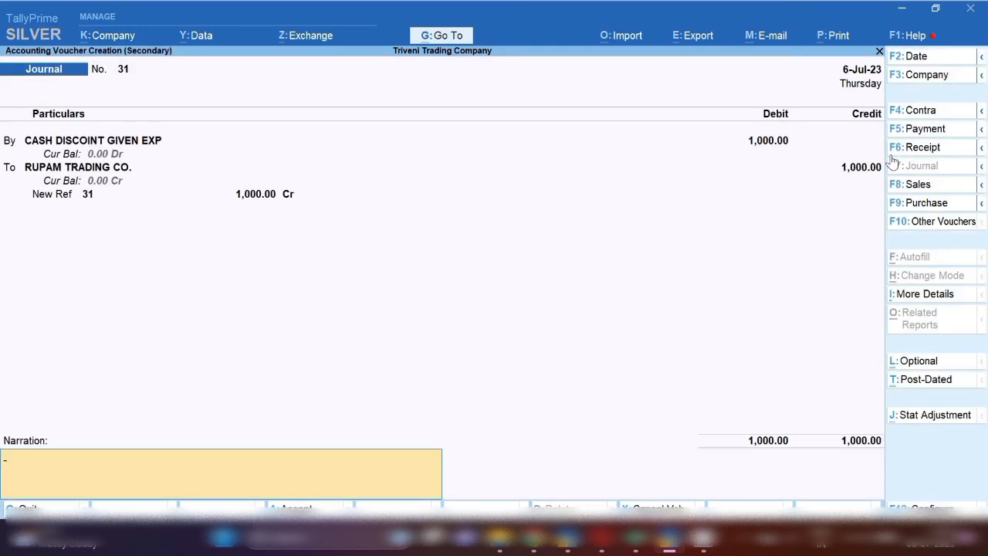
{"action": "key", "text": "Return"}
{"action": "key", "text": "Return"}
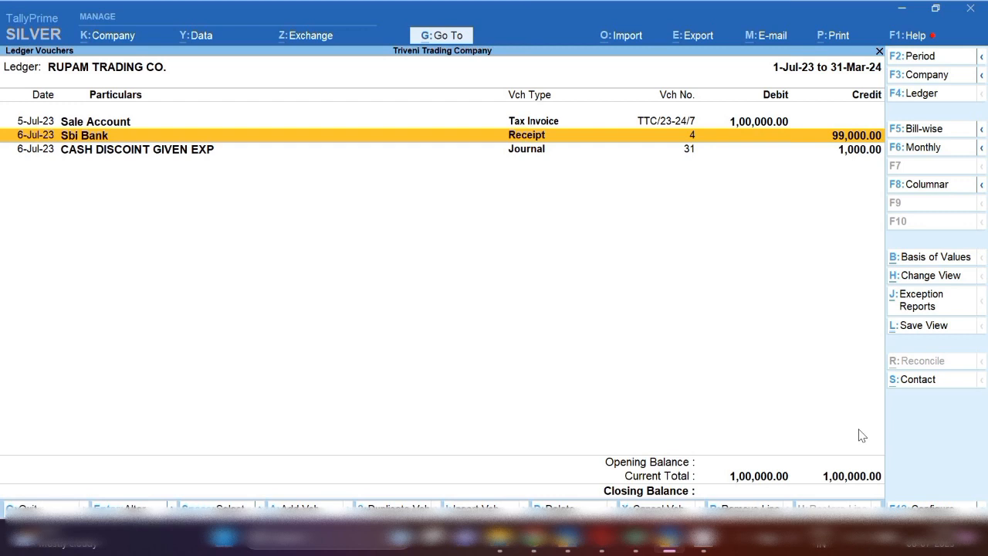
Delete the Sbi Bank receipt and the cash discount journal from the RUPAM TRADING CO. ledger
{"action": "key", "text": "space"}
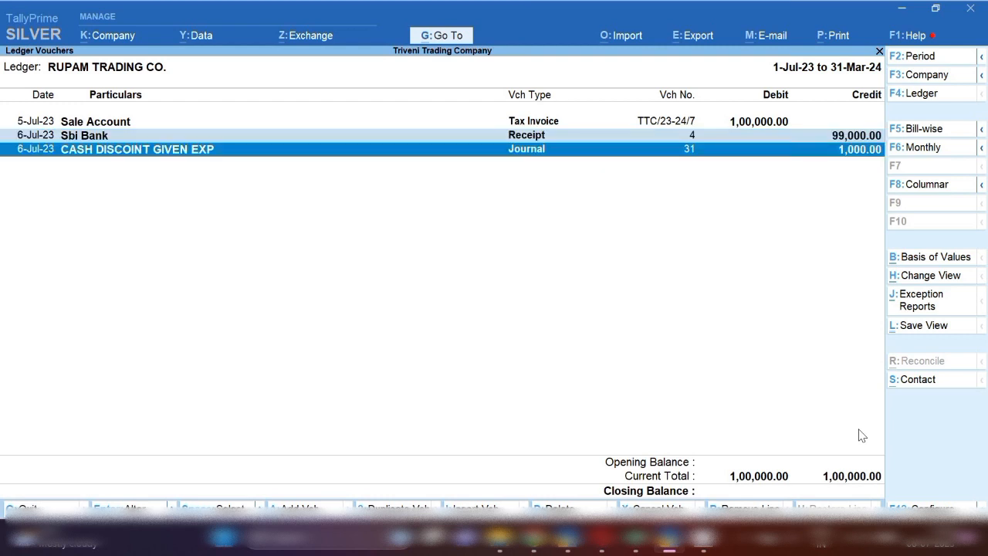
{"action": "key", "text": "alt+d"}
{"action": "key", "text": "y"}
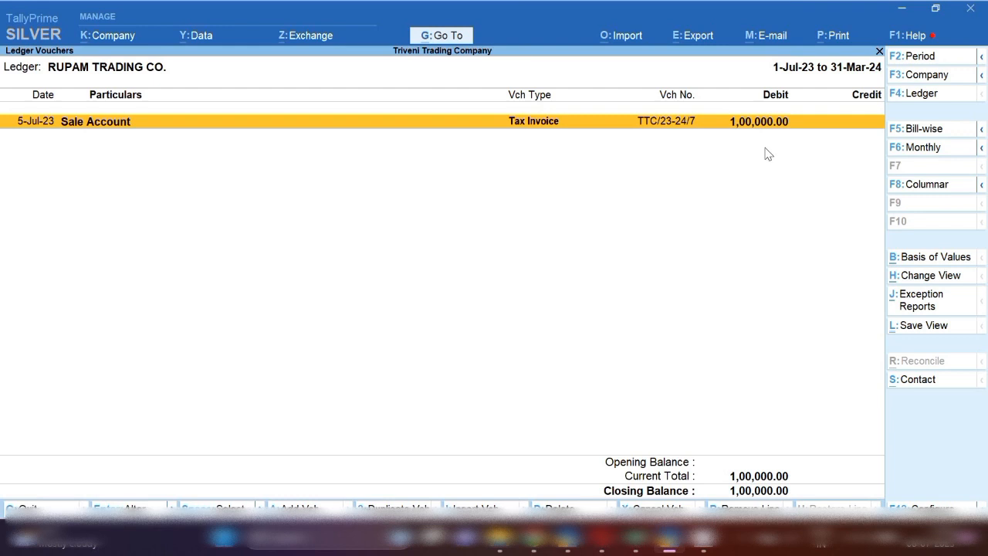
Add a receipt voucher dated 5-Jul-23 from the ledger, with RUPAM TRADING CO. as the credit account
{"action": "key", "text": "alt+a"}
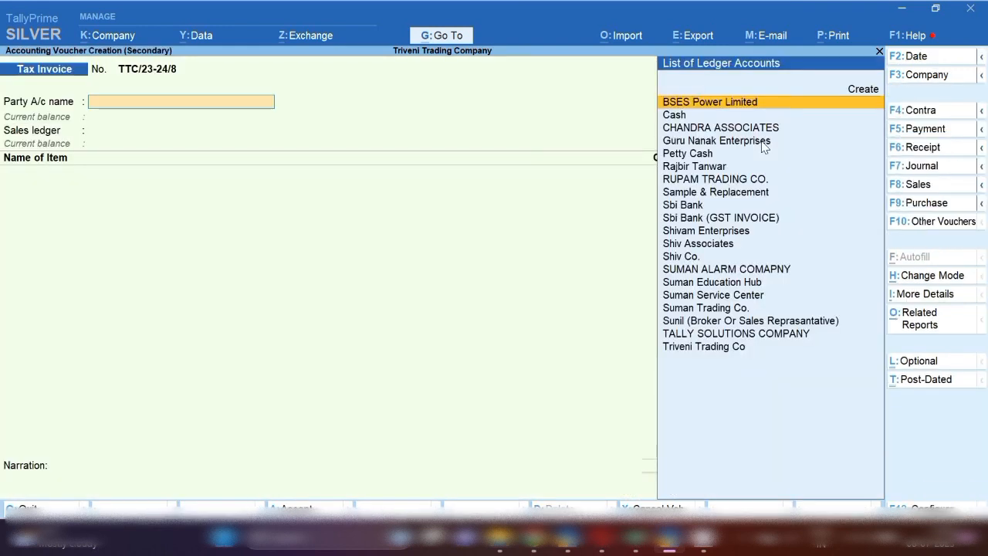
{"action": "left_click", "coordinate": [924, 148]}
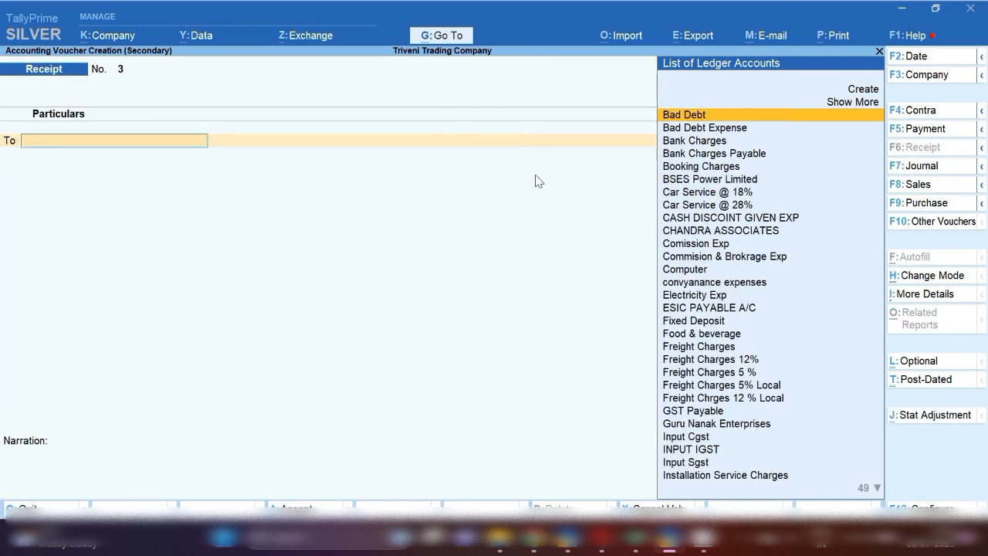
{"action": "type", "text": "RUP"}
{"action": "key", "text": "Return"}
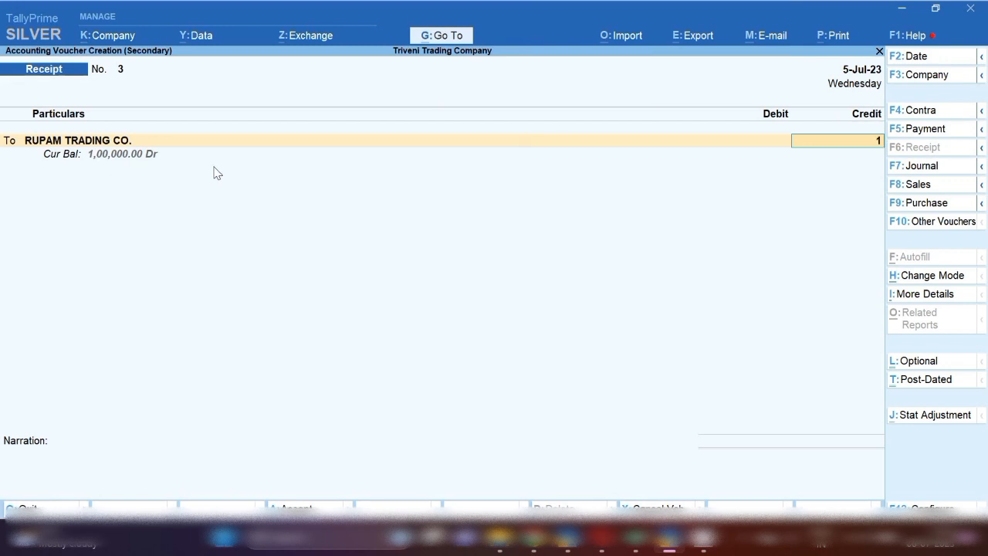
Credit RUPAM TRADING CO. 1,00,000 and allocate the full amount as Agst Ref to bill TTC/23-24/7
{"action": "type", "text": "00,000"}
{"action": "key", "text": "Return"}
{"action": "key", "text": "Return"}
{"action": "key", "text": "Return"}
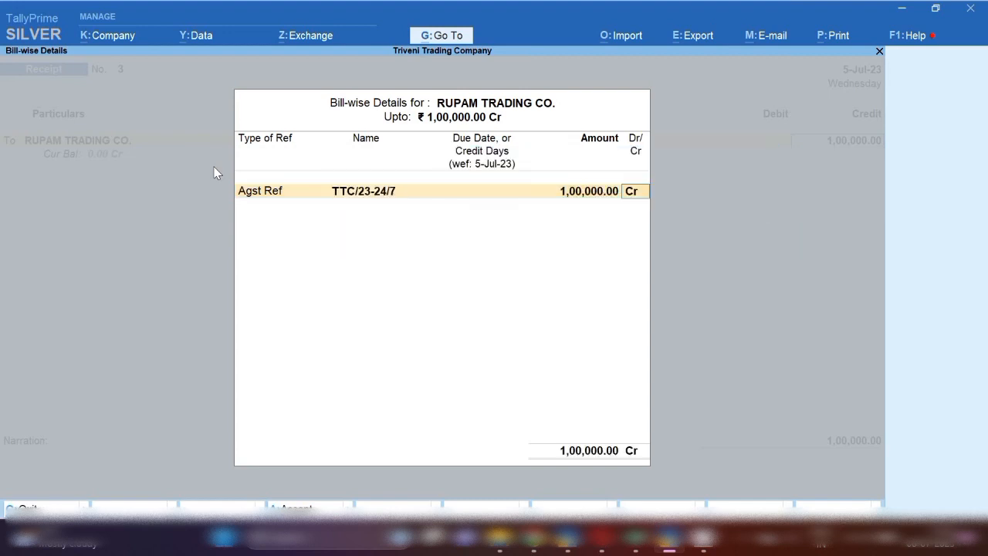
{"action": "key", "text": "Return"}
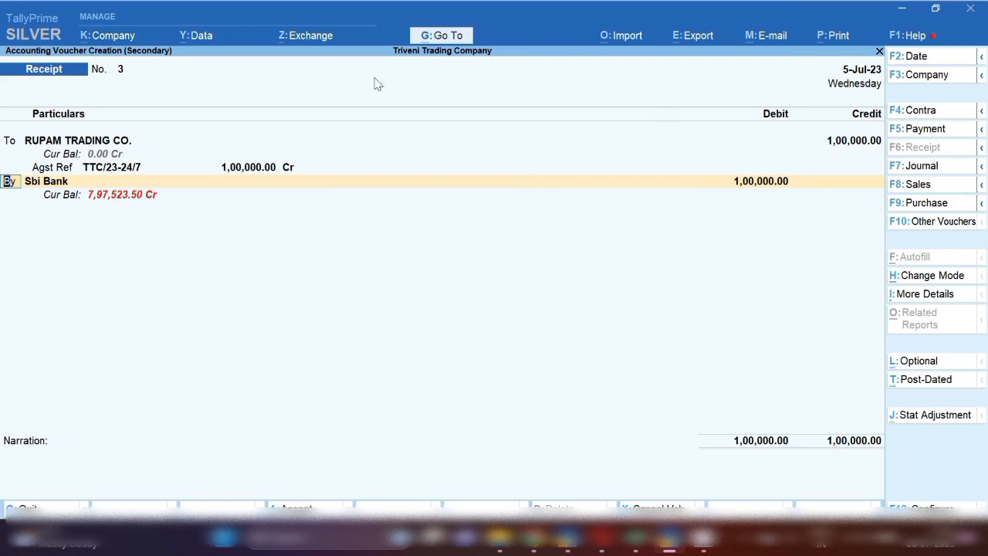
Change the second voucher line to a credit entry and start a new ledger named INTEREST RECIEV for it
{"action": "type", "text": "T"}
{"action": "key", "text": "Return"}
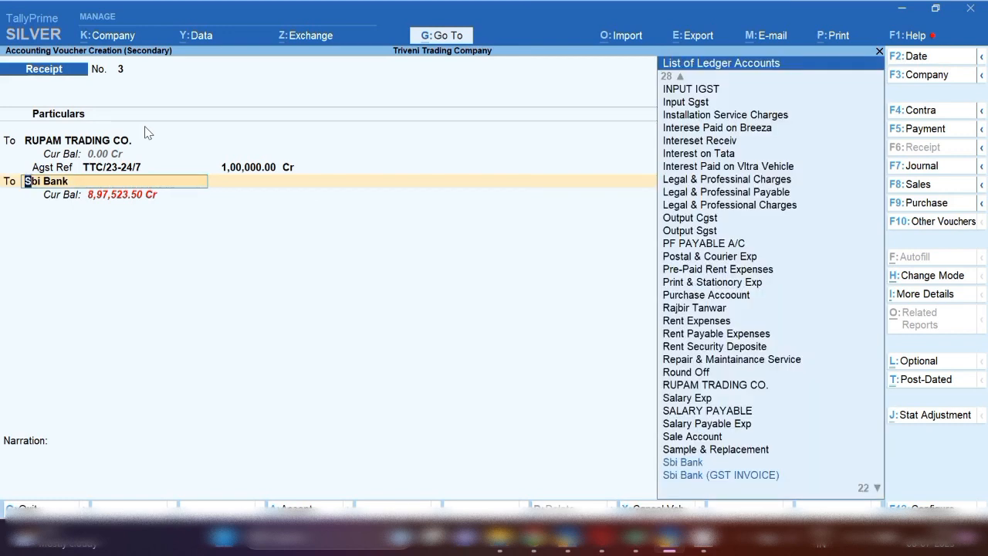
{"action": "key", "text": "alt+c"}
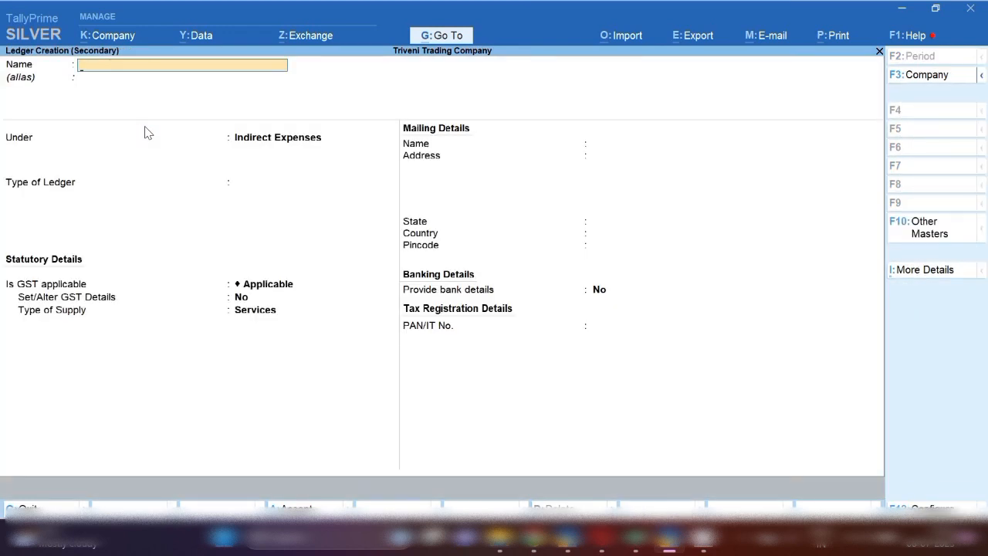
{"action": "type", "text": "INTEREST RECIEV"}
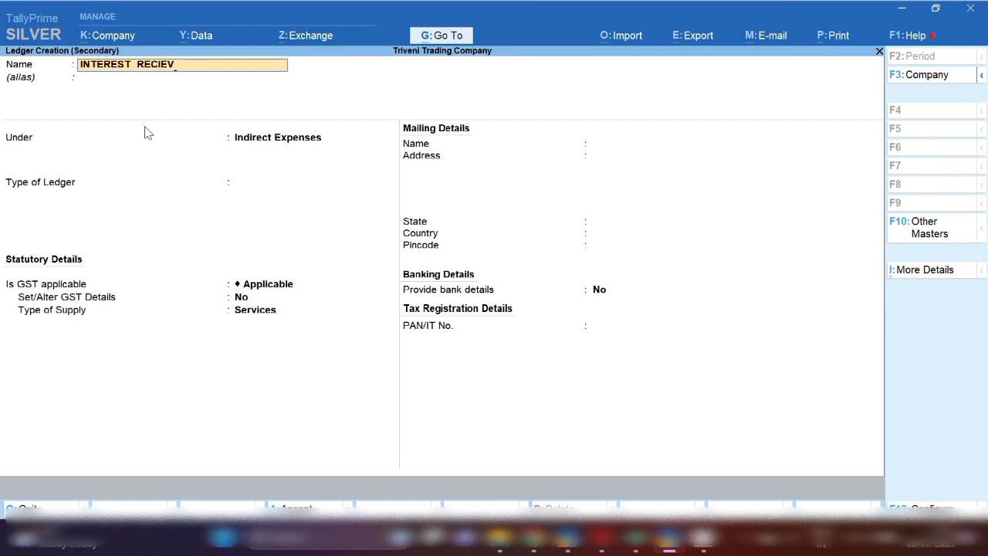
{"action": "key", "text": "Return"}
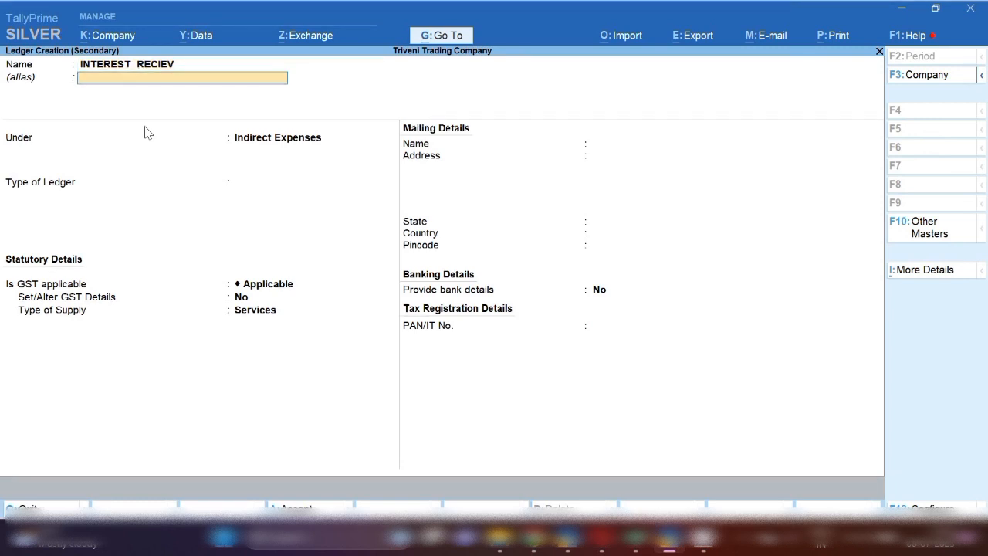
Place the new ledger under Direct Incomes, set GST to Not Applicable, and accept the ledger
{"action": "key", "text": "Return"}
{"action": "type", "text": "DIRE"}
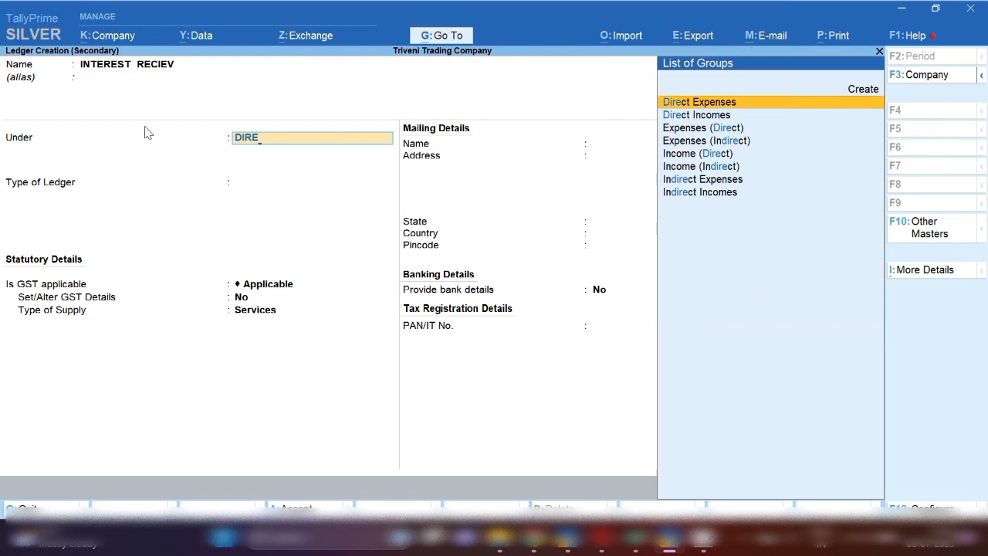
{"action": "key", "text": "Down"}
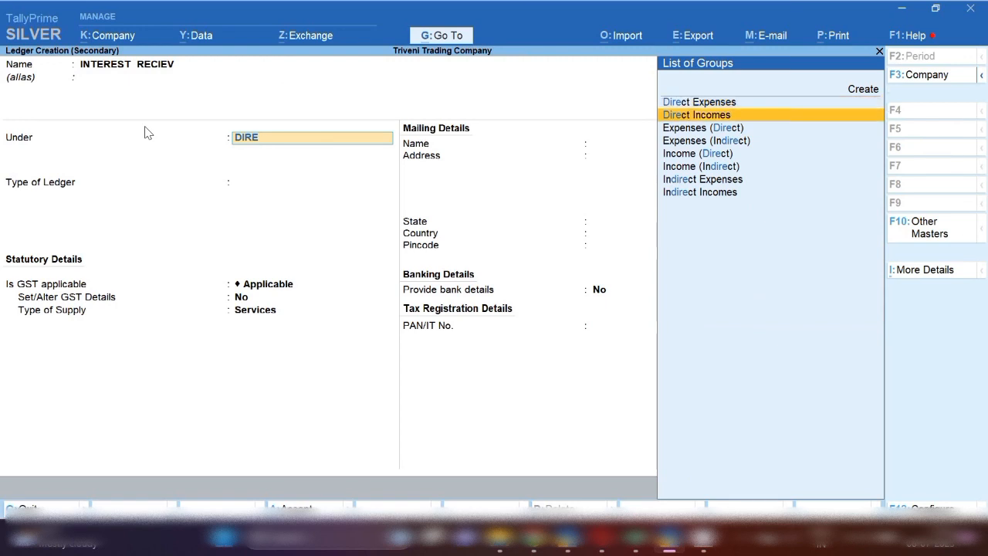
{"action": "key", "text": "Return"}
{"action": "key", "text": "Return"}
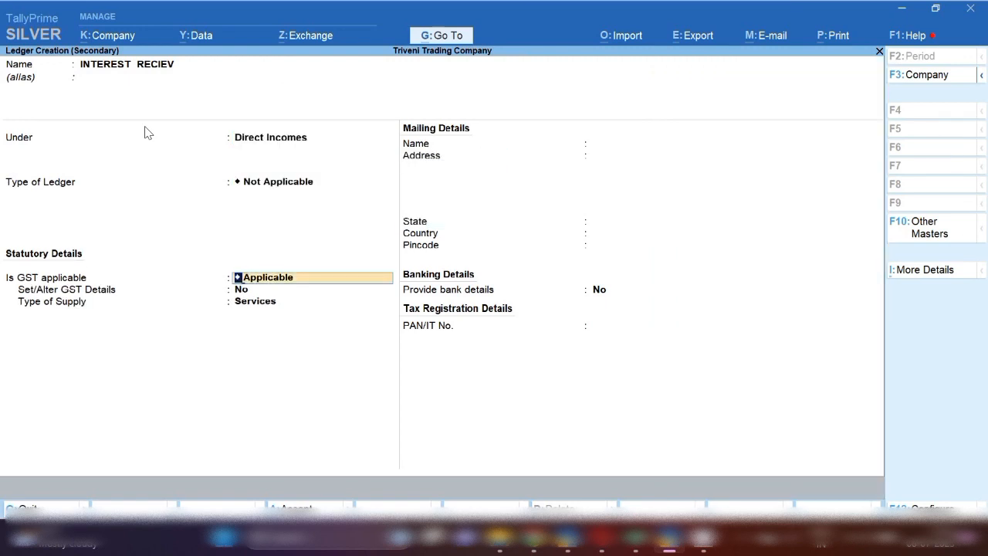
{"action": "type", "text": "N"}
{"action": "key", "text": "Down"}
{"action": "key", "text": "Up"}
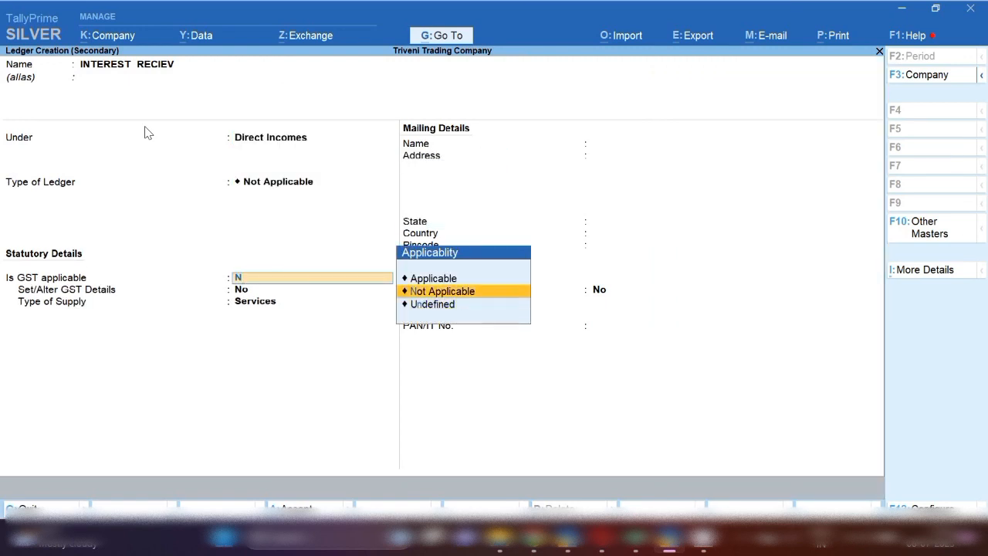
{"action": "key", "text": "Return"}
{"action": "key", "text": "Return"}
{"action": "key", "text": "Return"}
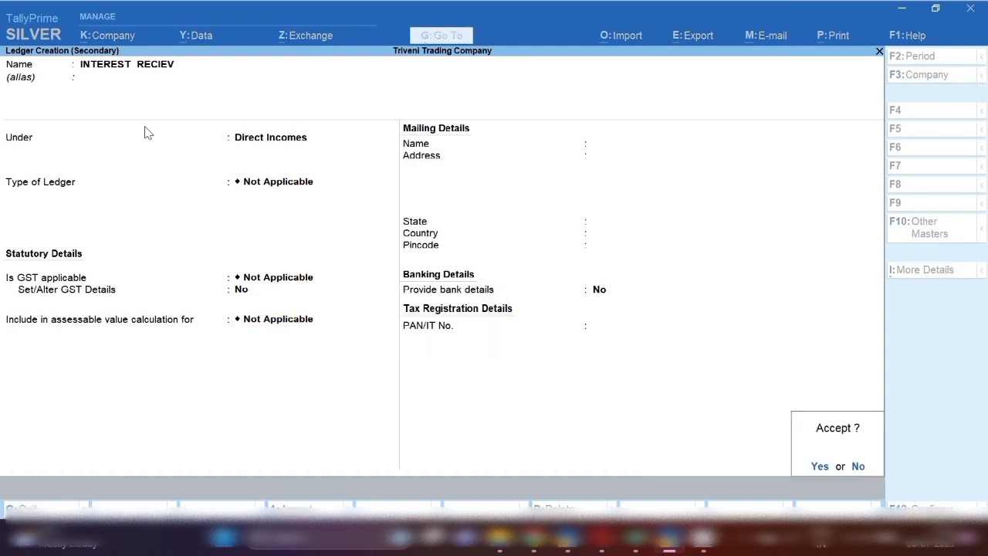
{"action": "key", "text": "Return"}
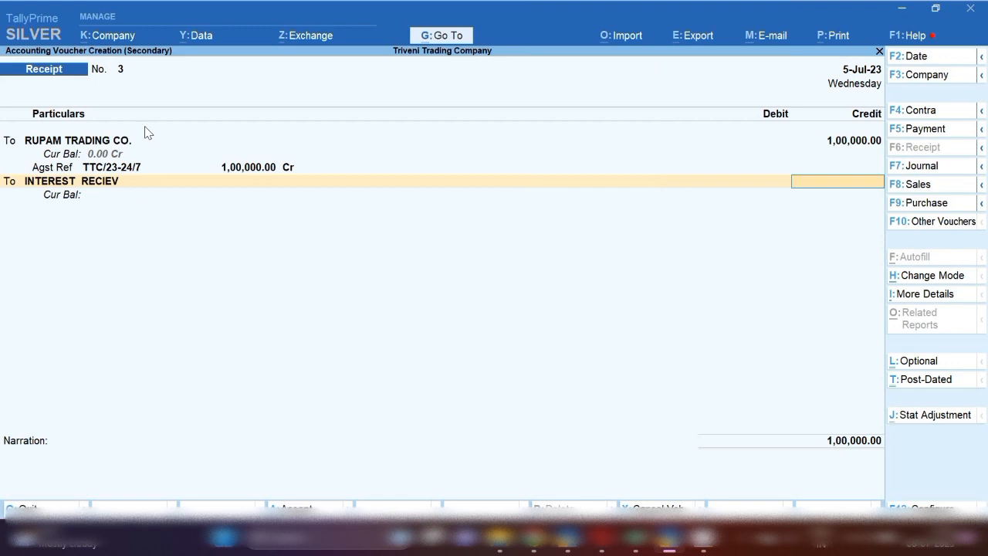
Credit INTEREST RECIEV 6,000 and debit Sbi Bank 1,06,000 in the receipt voucher
{"action": "type", "text": "000"}
{"action": "key", "text": "Return"}
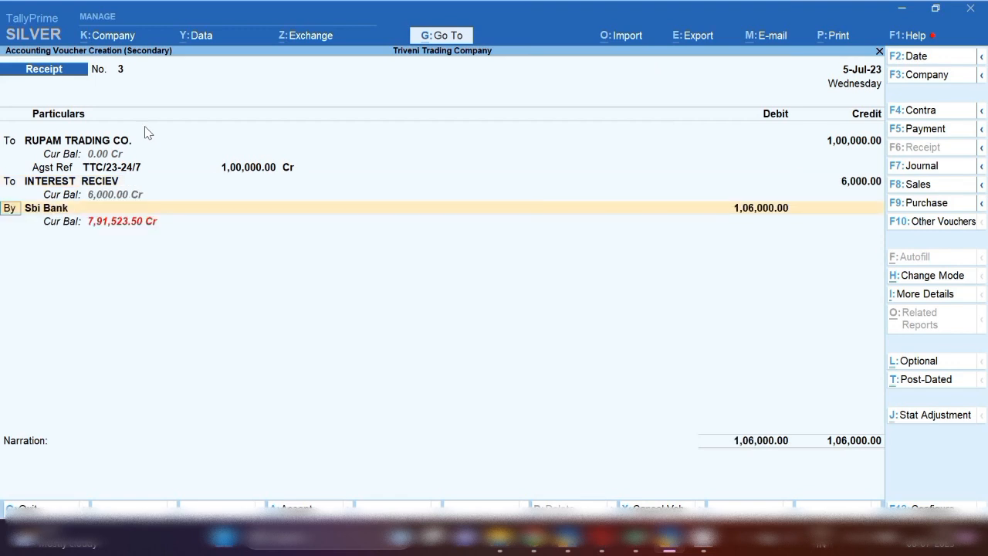
{"action": "key", "text": "Return"}
{"action": "key", "text": "Return"}
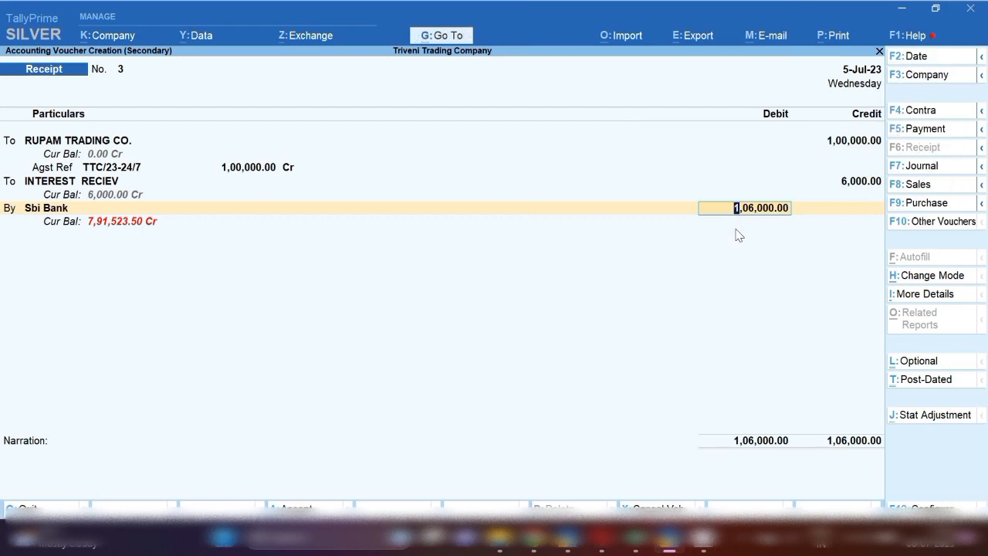
Change the receipt voucher's date to 6-Jan-24
{"action": "key", "text": "F2"}
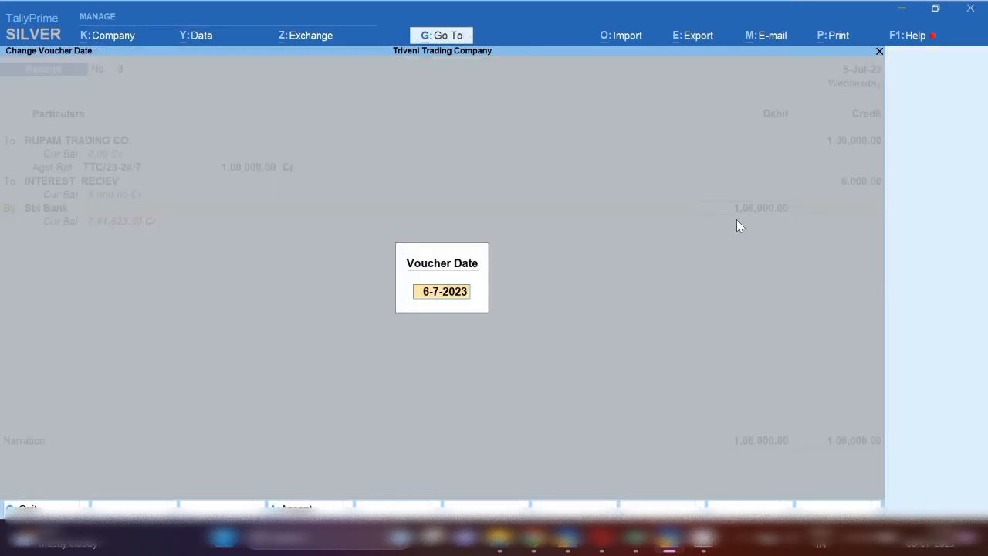
{"action": "type", "text": "6.1.24"}
{"action": "key", "text": "Return"}
Accept the Sbi Bank allocation as Cheque/DD, save the receipt without narration, and select its entry in the RUPAM TRADING CO. ledger
{"action": "key", "text": "Return"}
{"action": "key", "text": "Return"}
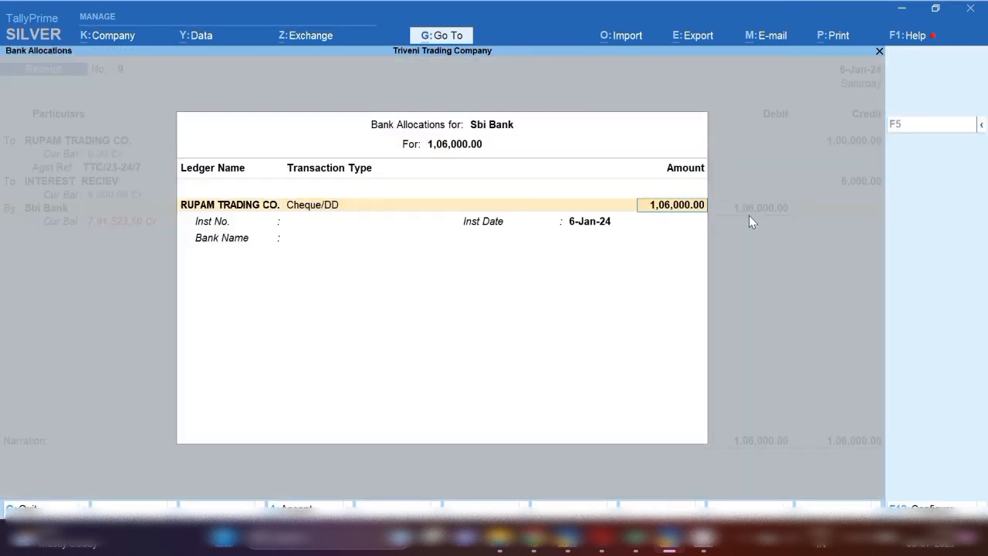
{"action": "key", "text": "Return"}
{"action": "key", "text": "Return"}
{"action": "key", "text": "Return"}
{"action": "key", "text": "Return"}
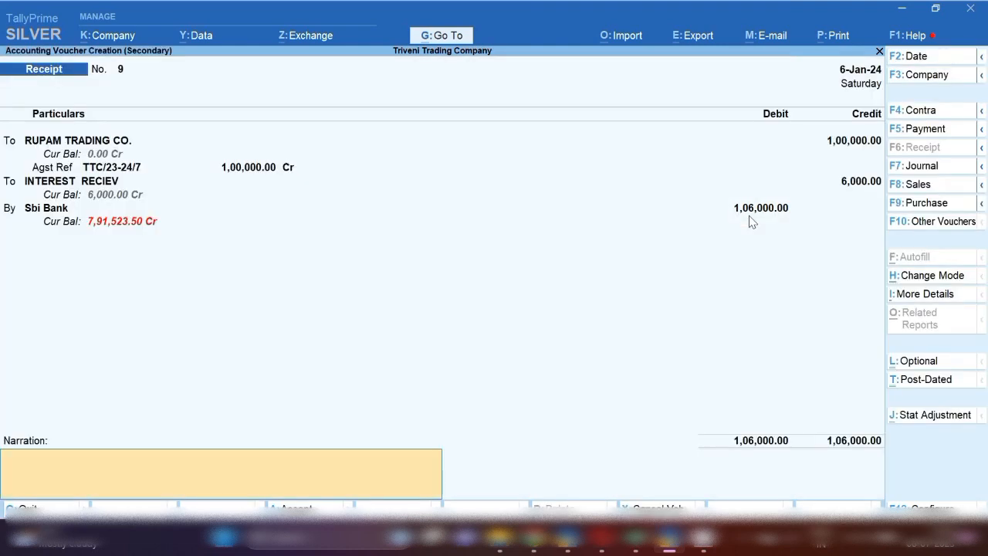
{"action": "key", "text": "Return"}
{"action": "key", "text": "Return"}
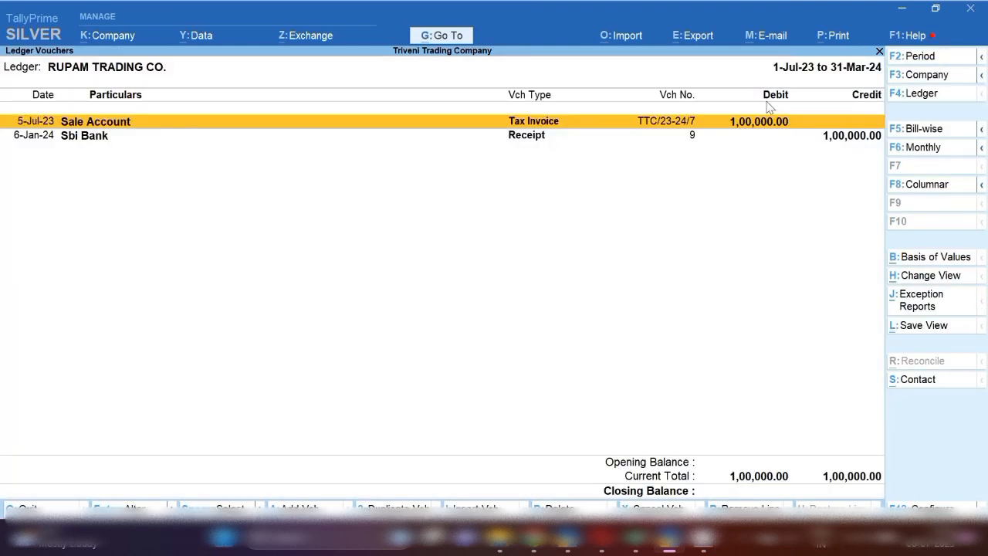
{"action": "left_click", "coordinate": [828, 144]}
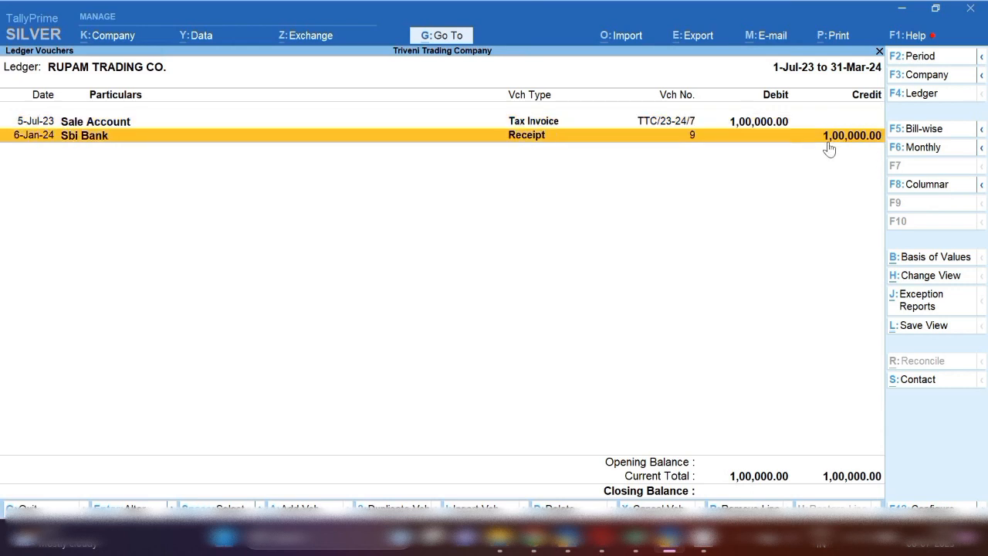
{"action": "left_click", "coordinate": [829, 144]}
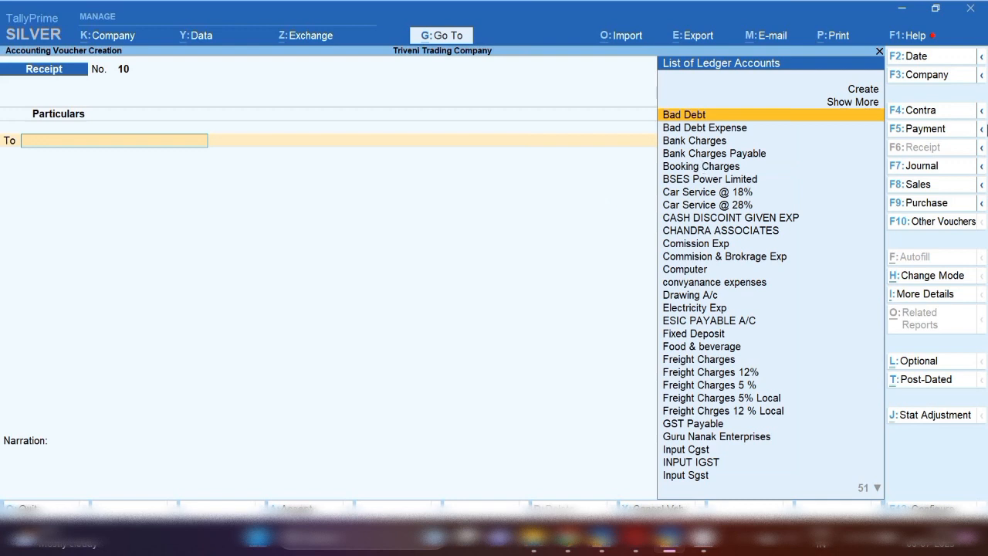
Start a journal voucher dated 6-Jul-23 with Drawing A/c as the debit ledger
{"action": "left_click", "coordinate": [929, 165]}
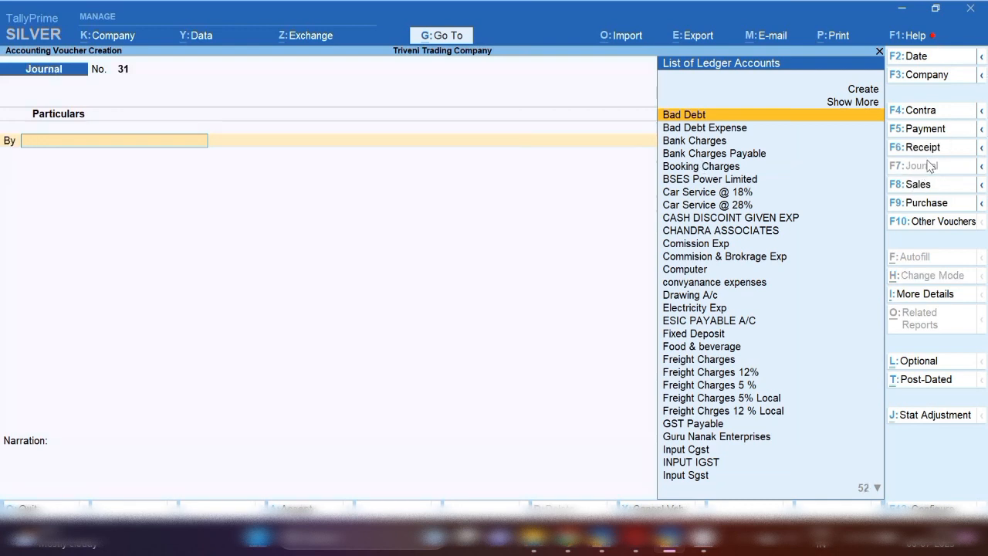
{"action": "key", "text": "F2"}
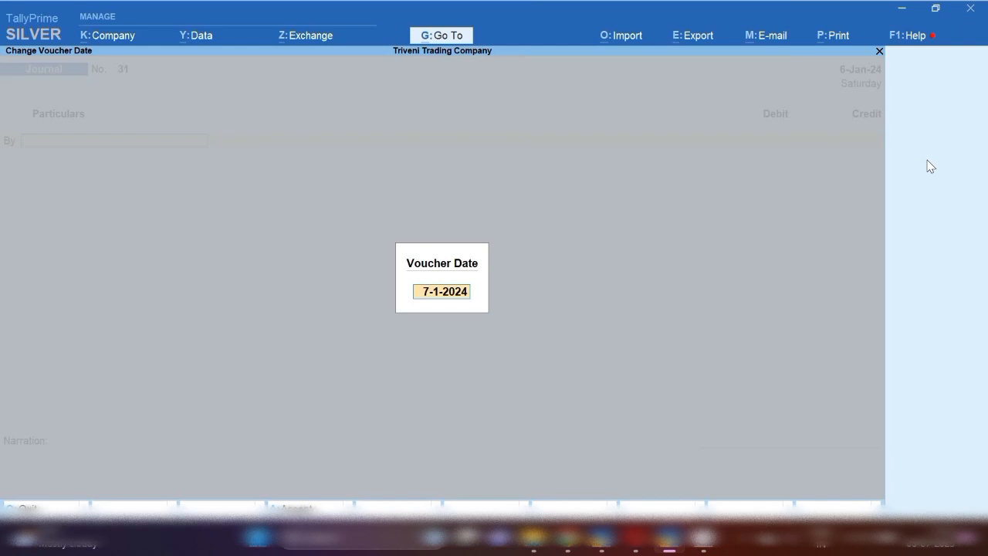
{"action": "type", "text": "6.7.23"}
{"action": "key", "text": "Return"}
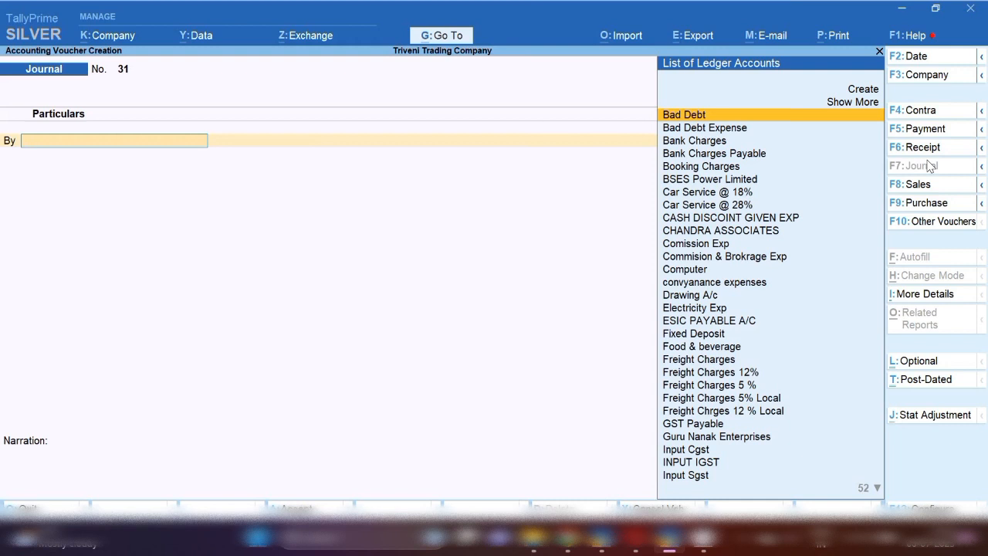
{"action": "type", "text": "dra"}
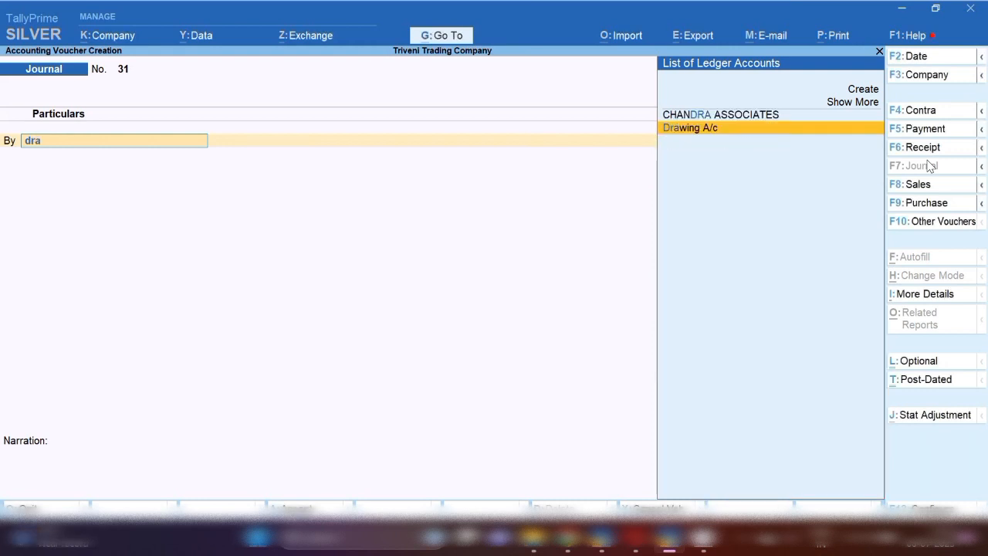
{"action": "key", "text": "Return"}
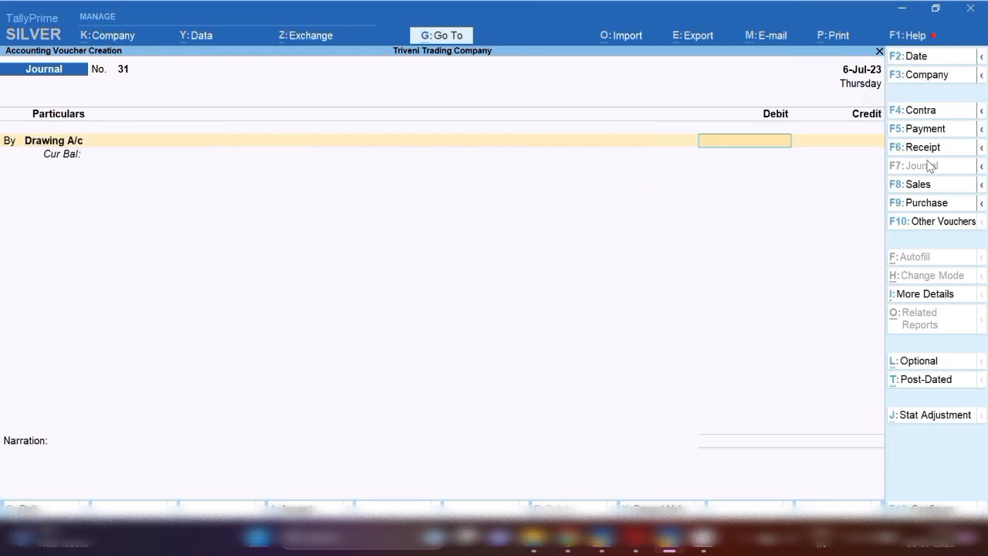
Open the Drawing A/c ledger master to check its group, and leave it without saving
{"action": "key", "text": "BackSpace"}
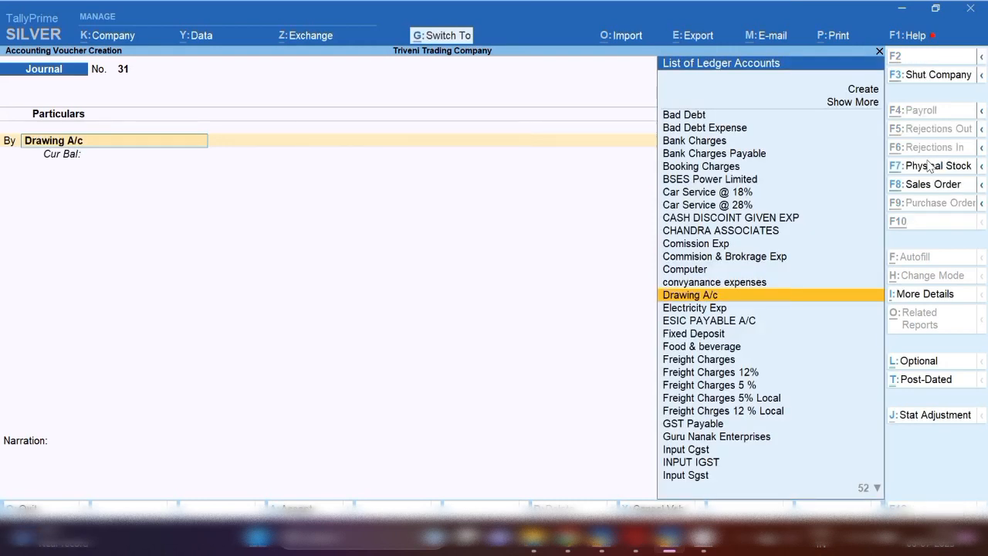
{"action": "key", "text": "ctrl+Return"}
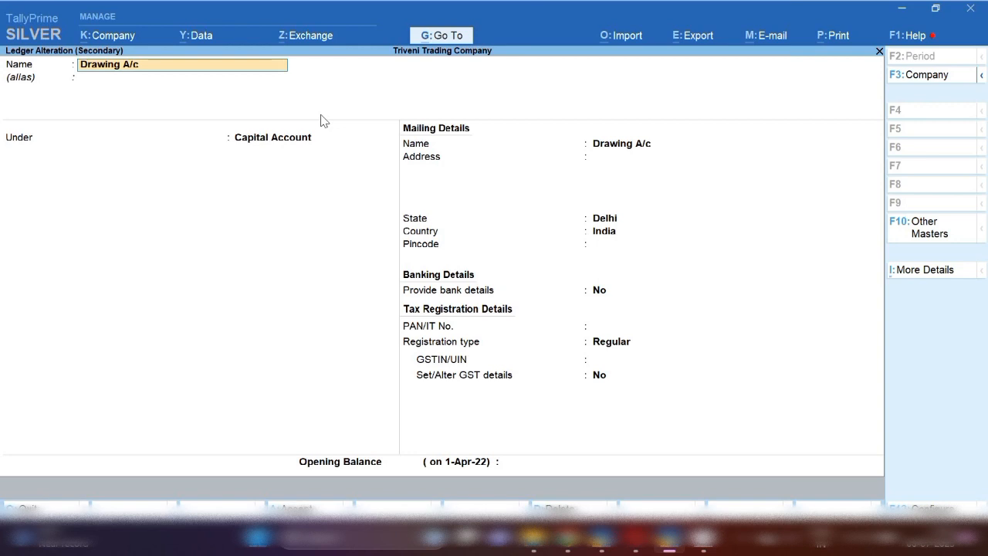
{"action": "key", "text": "BackSpace"}
{"action": "key", "text": "Escape"}
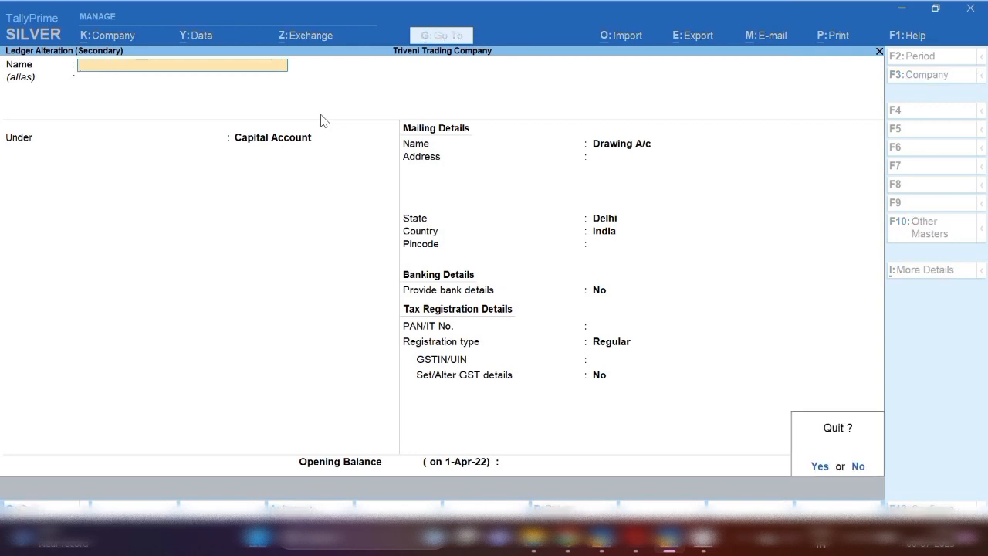
{"action": "key", "text": "y"}
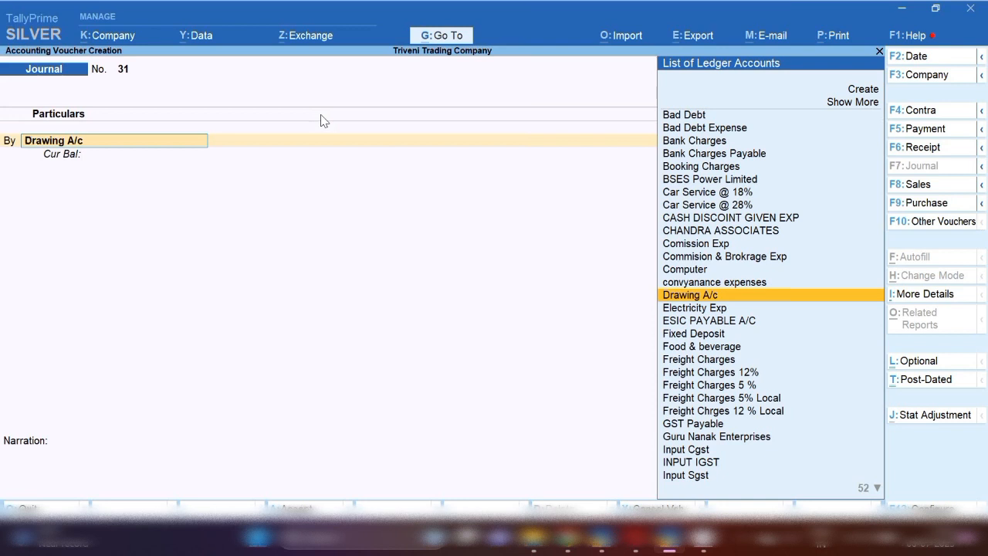
Debit Drawing A/c 5,000 and credit Petty Cash 5,000 in the journal voucher
{"action": "key", "text": "Return"}
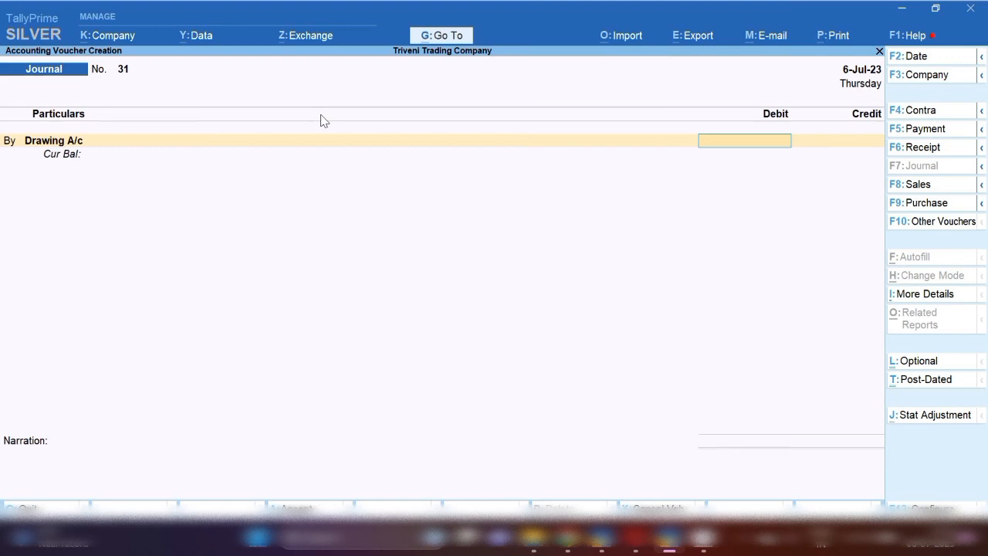
{"action": "type", "text": "5000"}
{"action": "key", "text": "Return"}
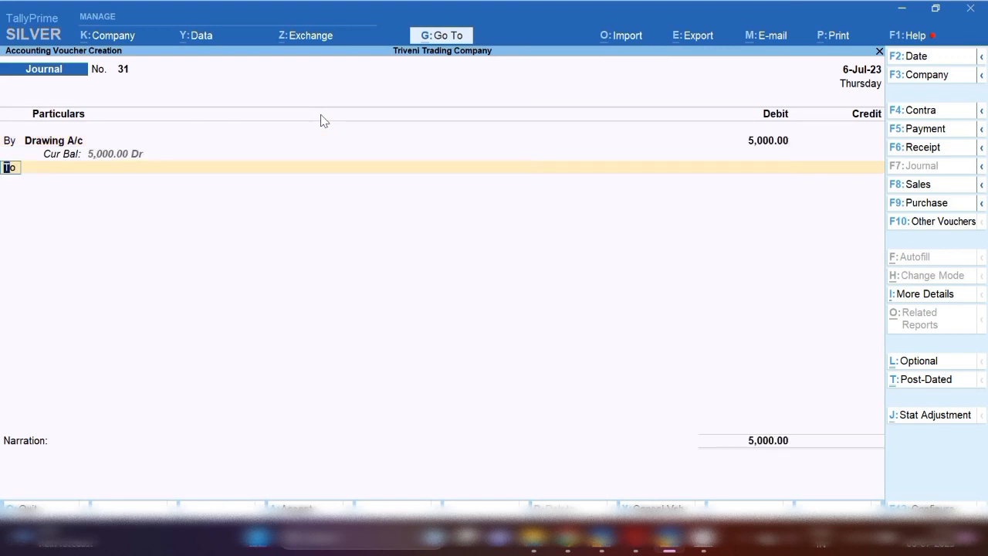
{"action": "key", "text": "t"}
{"action": "key", "text": "Return"}
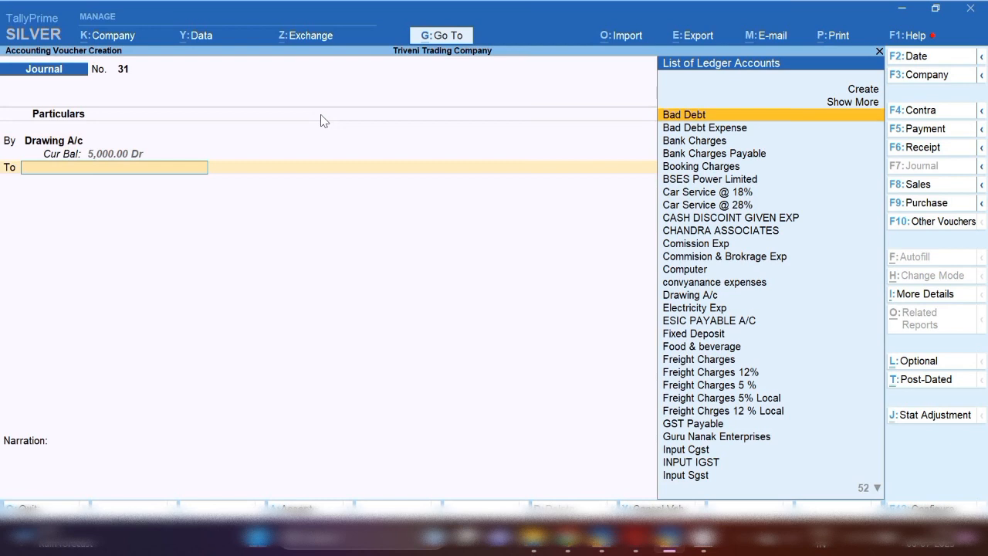
{"action": "type", "text": "Pett"}
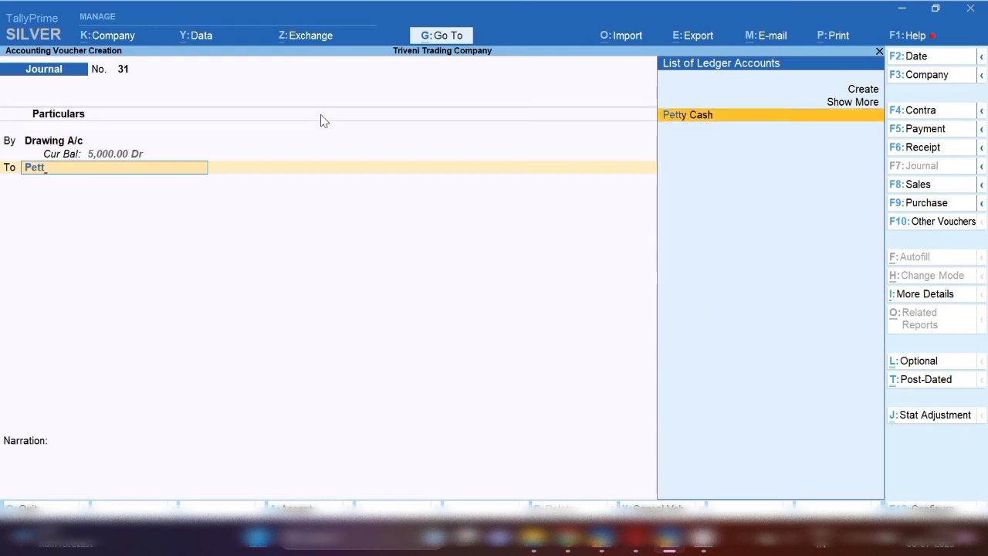
{"action": "key", "text": "Return"}
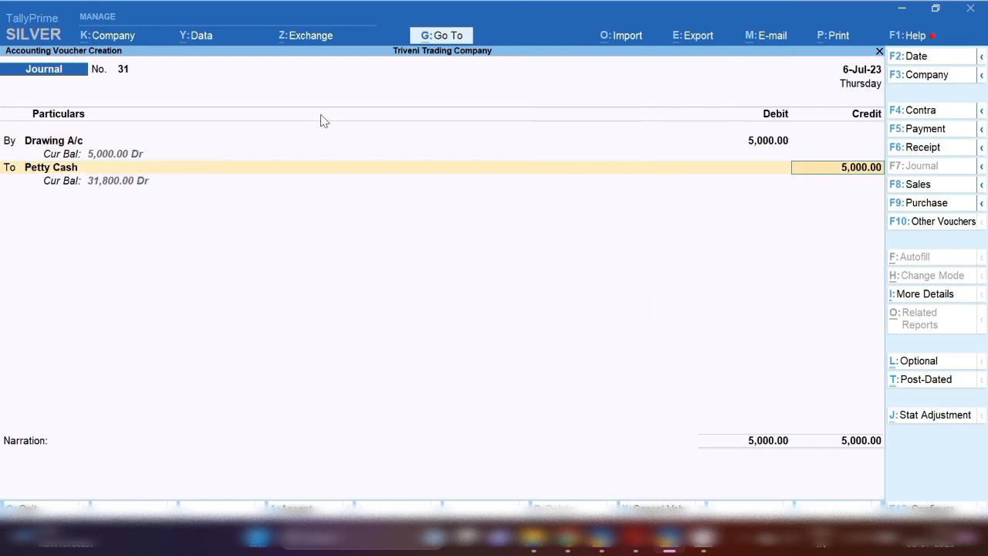
Open the Petty Cash ledger master to check its group, and return to the journal voucher's credit line
{"action": "key", "text": "BackSpace"}
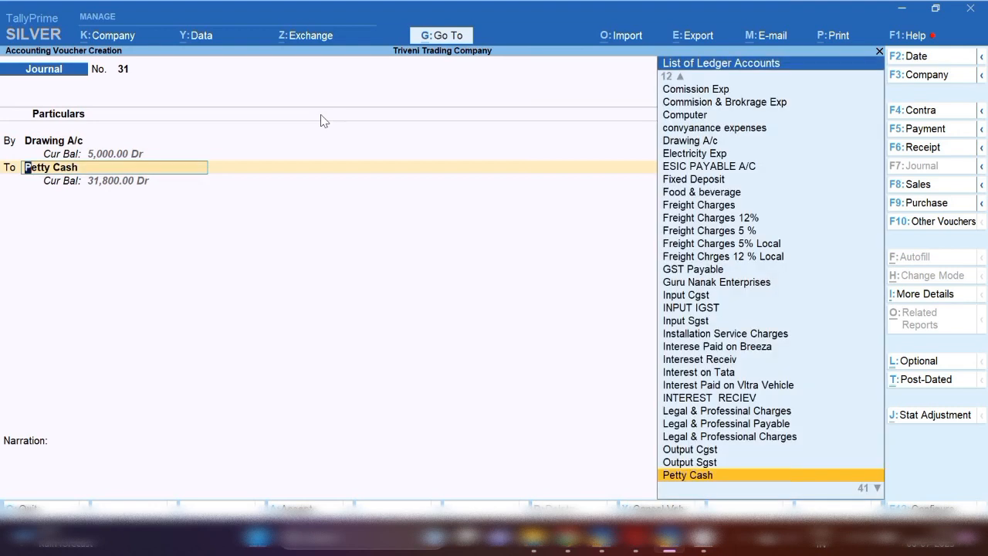
{"action": "key", "text": "ctrl+Return"}
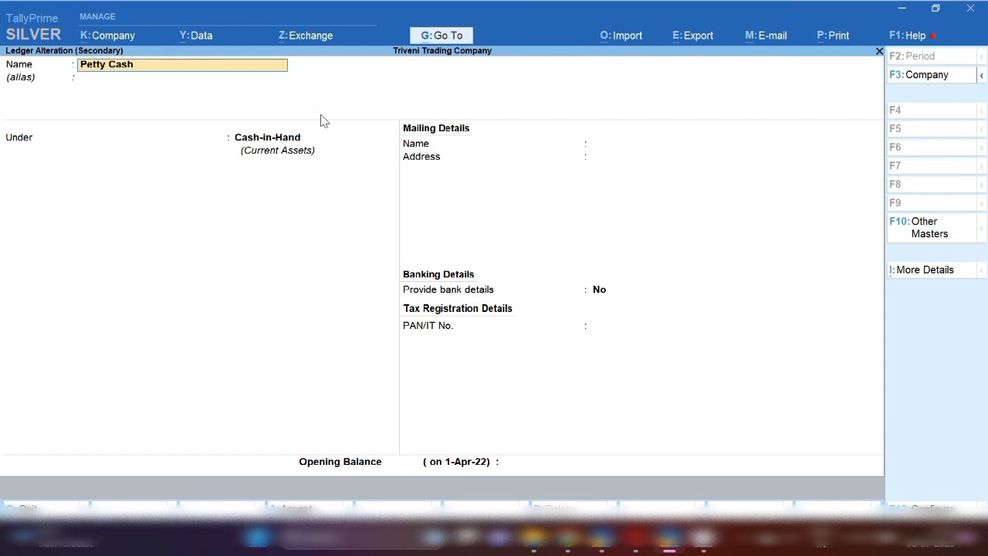
{"action": "key", "text": "Escape"}
{"action": "key", "text": "Return"}
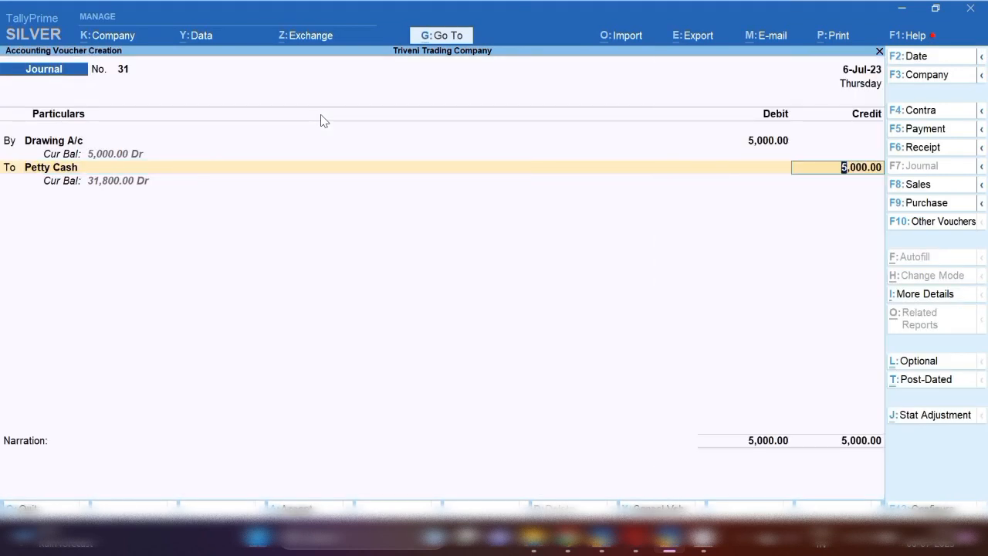
Enter the narration "being amount credited for itr tax psymnt of propritor" and save the journal voucher
{"action": "key", "text": "Return"}
{"action": "type", "text": "be"}
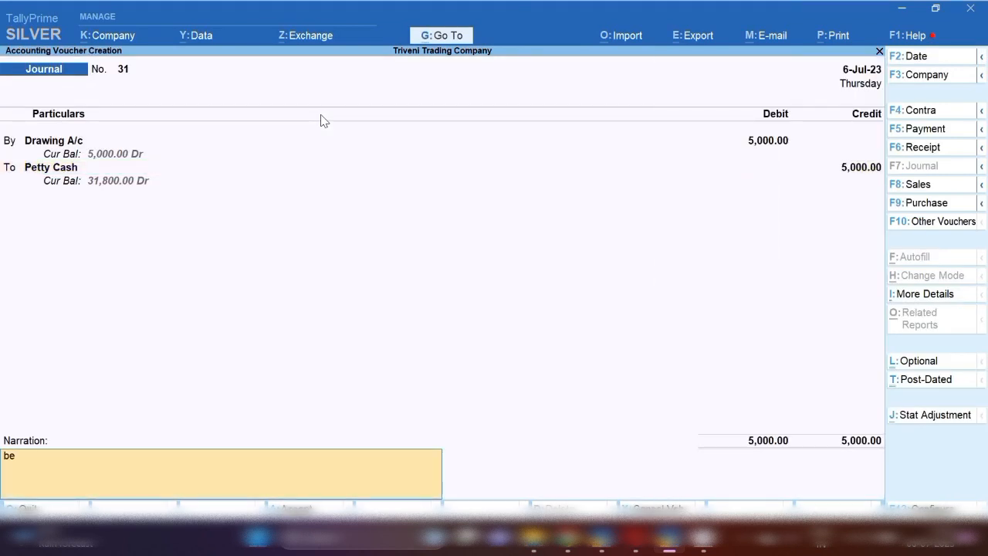
{"action": "type", "text": "ing amount credited for"}
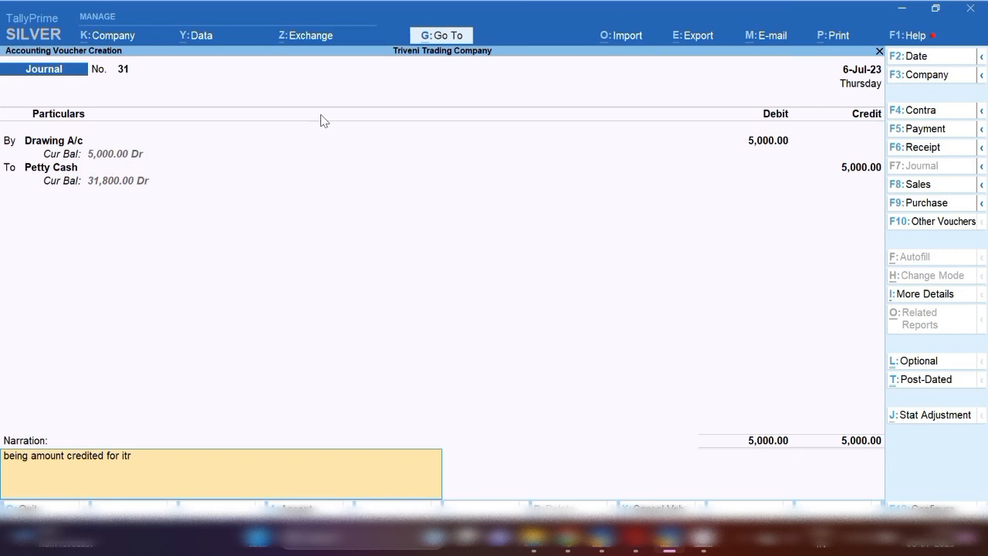
{"action": "type", "text": "itr tax psm"}
{"action": "key", "text": "BackSpace"}
{"action": "key", "text": "BackSpace"}
{"action": "type", "text": "symnt of prop"}
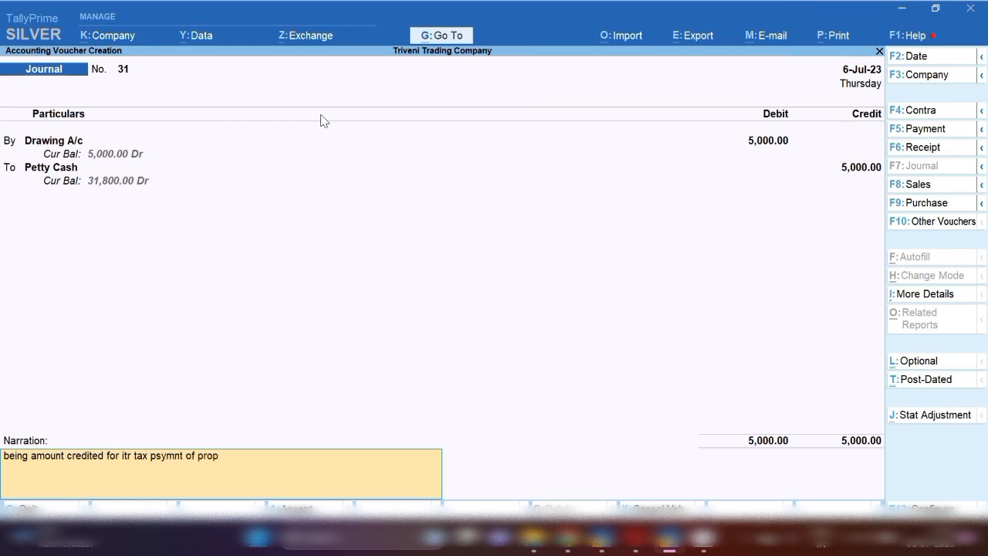
{"action": "type", "text": "ritor"}
{"action": "key", "text": "Return"}
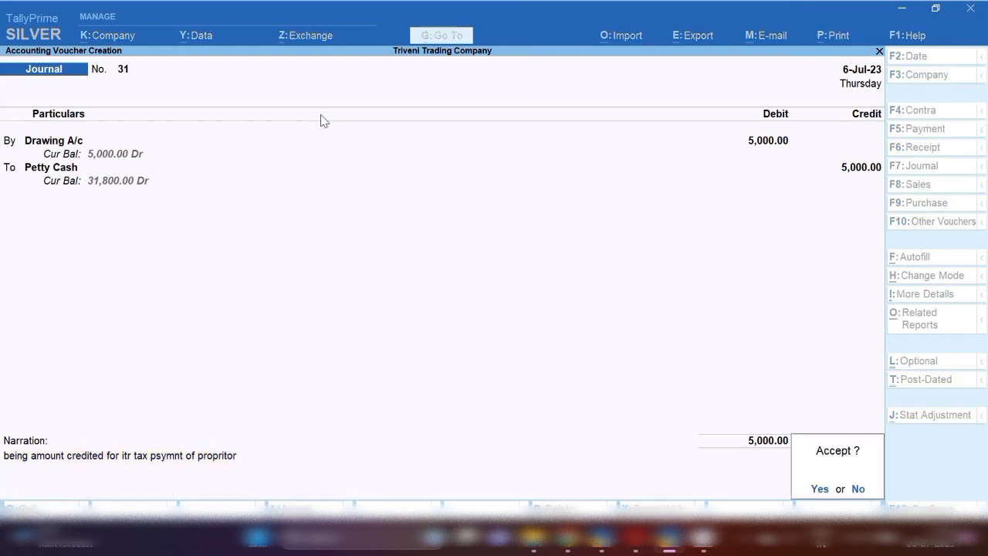
{"action": "key", "text": "Return"}
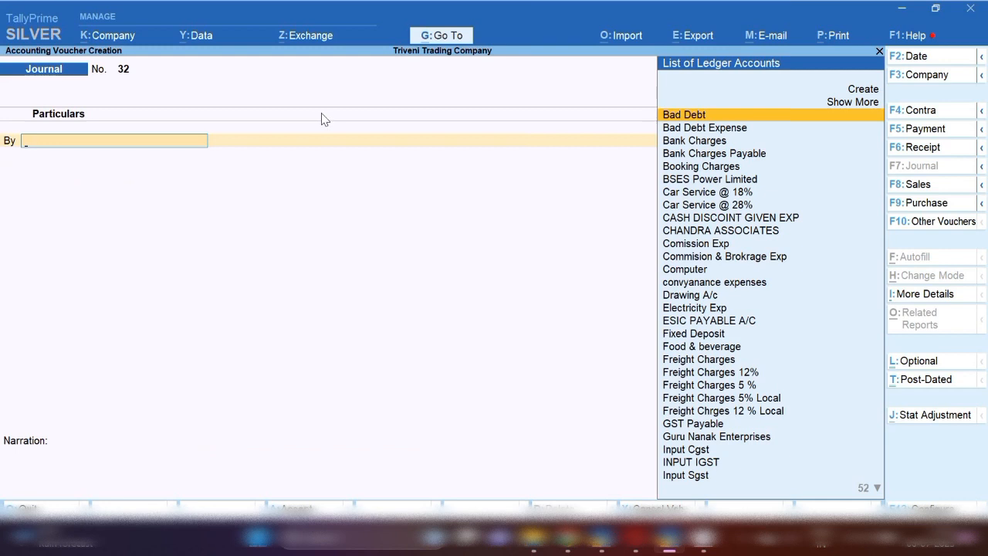
Open the Balance Sheet and drill down through Current Assets to the Cash-in-Hand group
{"action": "left_click", "coordinate": [437, 37]}
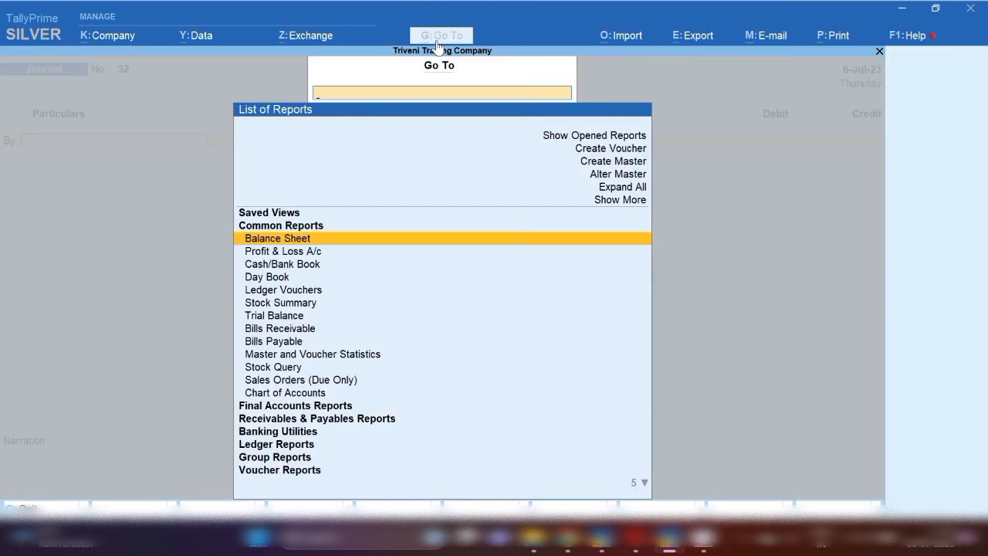
{"action": "key", "text": "Return"}
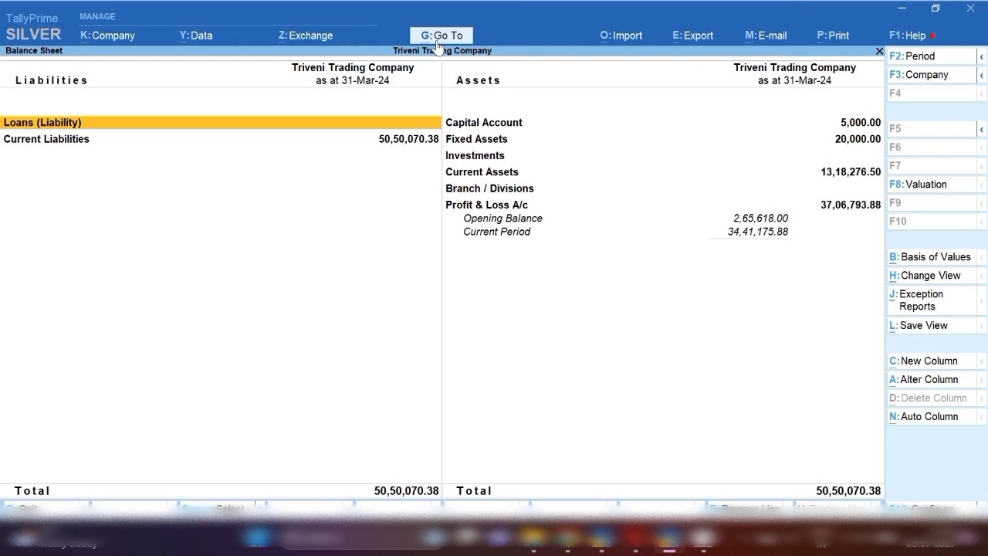
{"action": "key", "text": "Right"}
{"action": "key", "text": "Down"}
{"action": "key", "text": "Down"}
{"action": "key", "text": "Down"}
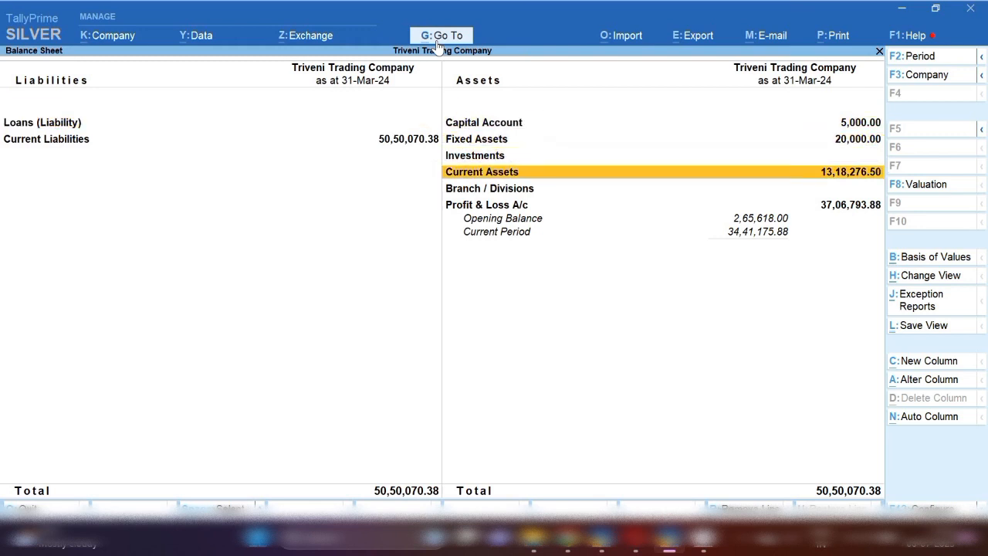
{"action": "key", "text": "Return"}
{"action": "key", "text": "Down"}
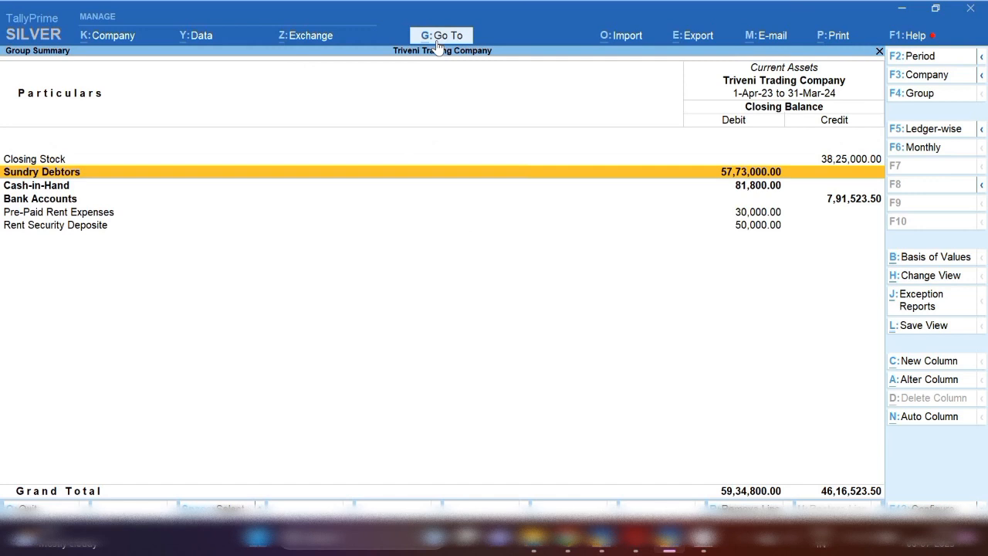
{"action": "key", "text": "Down"}
{"action": "key", "text": "Return"}
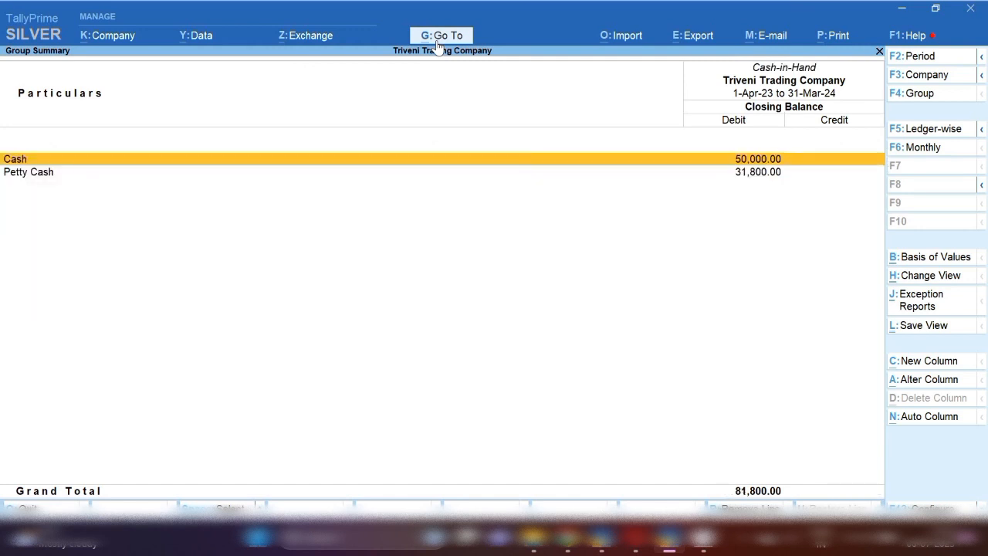
Drill into the Petty Cash ledger's monthly summary and view its July vouchers
{"action": "key", "text": "Down"}
{"action": "key", "text": "Return"}
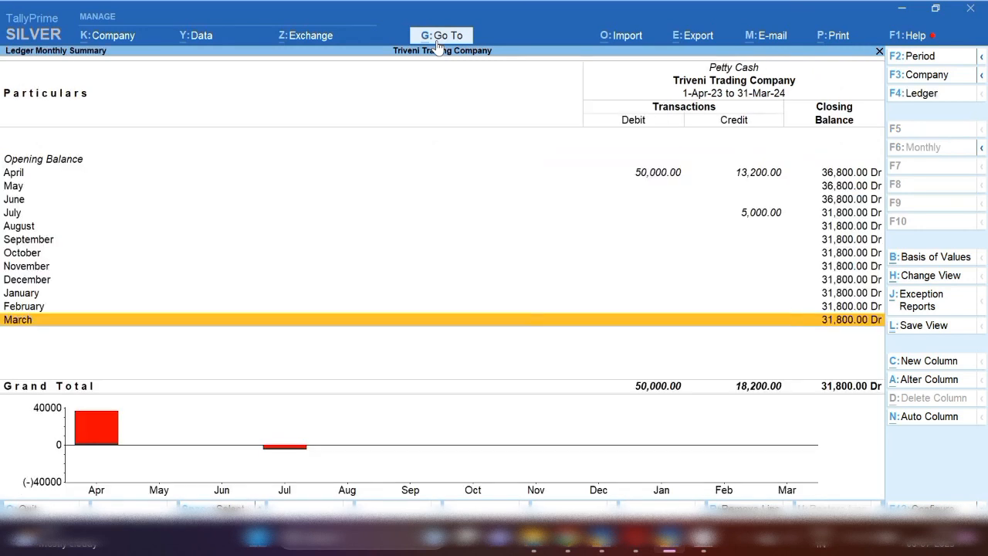
{"action": "key", "text": "Up"}
{"action": "key", "text": "Up"}
{"action": "key", "text": "Up"}
{"action": "key", "text": "Up"}
{"action": "key", "text": "Up"}
{"action": "key", "text": "Up"}
{"action": "key", "text": "Up"}
{"action": "key", "text": "Up"}
{"action": "key", "text": "Return"}
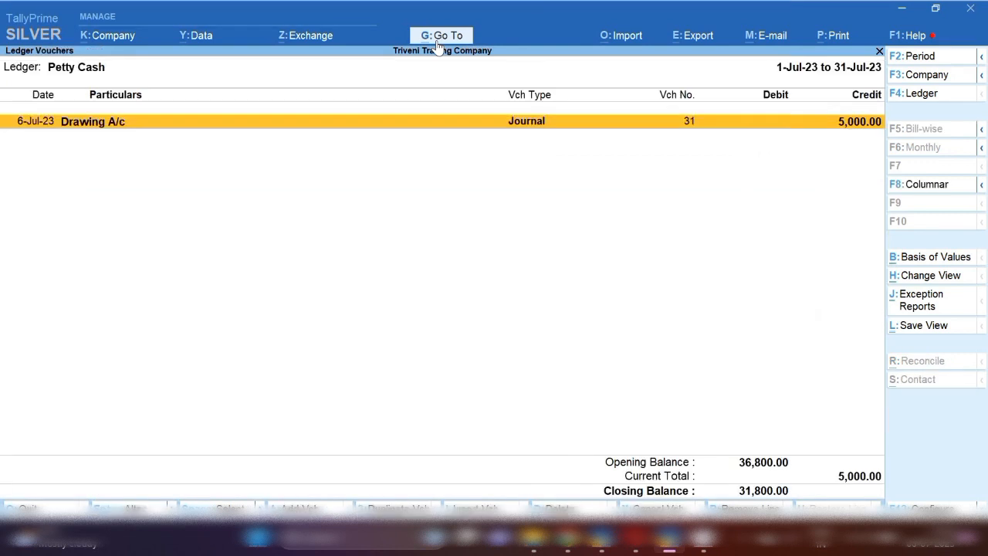